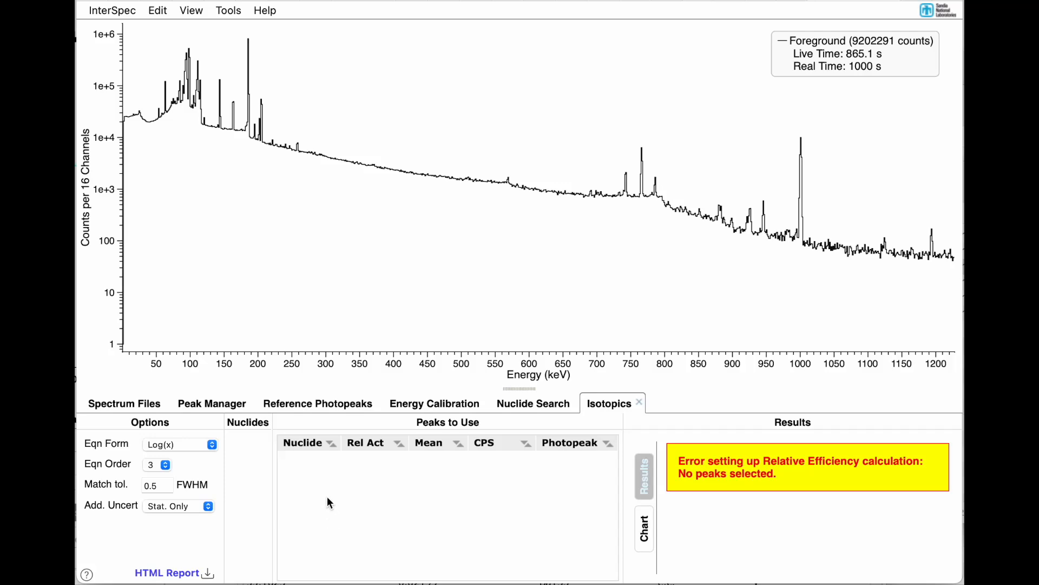
Step: Show the reference photopeak lines for nuclide U235 on the spectrum
left_click(308, 411)
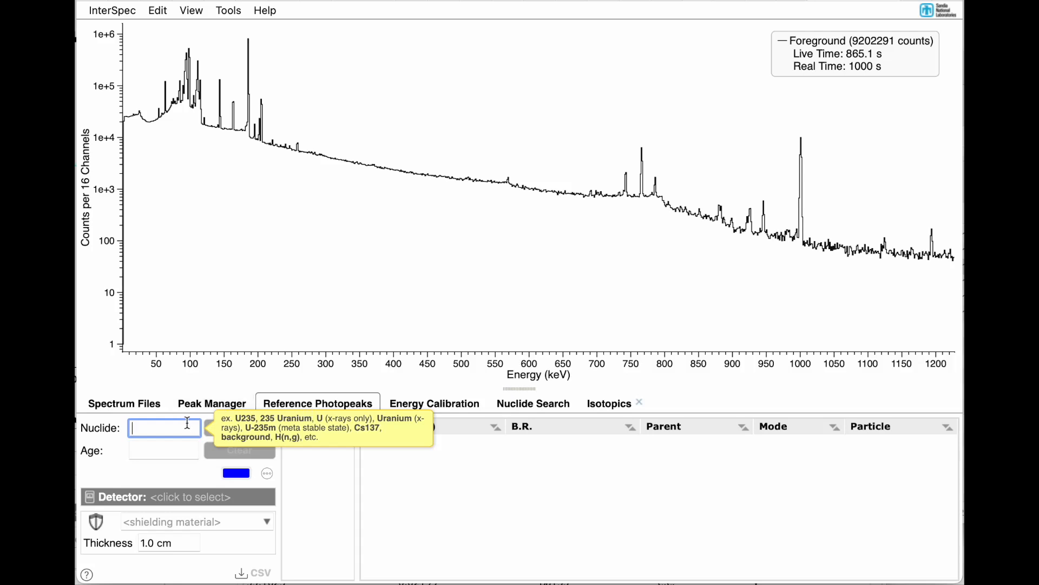
type("U235")
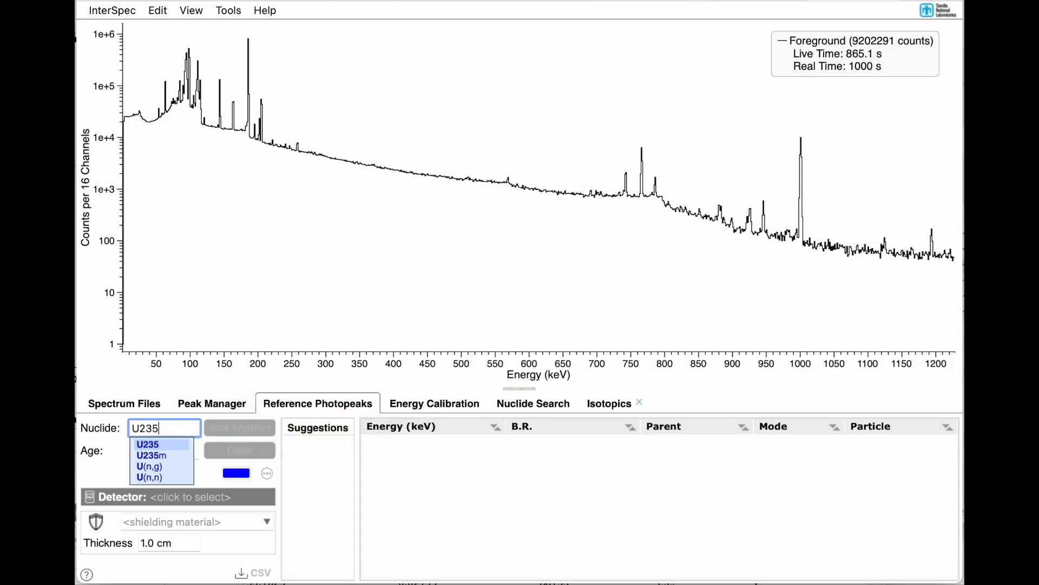
key("Return")
Step: Fit the two U235 peaks at 143.76 keV and 163.38 keV
left_click_drag(210, 325, 333, 329)
double_click(198, 264)
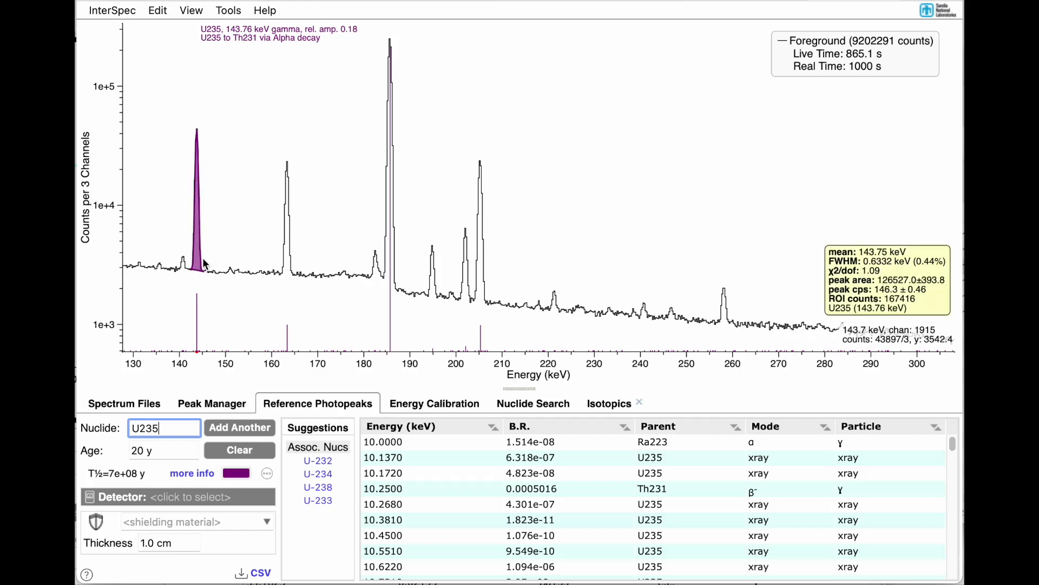
double_click(291, 271)
Step: Fit the U235 peak at 185.71 keV and change its continuum to Flat Step
left_click_drag(343, 297, 437, 296)
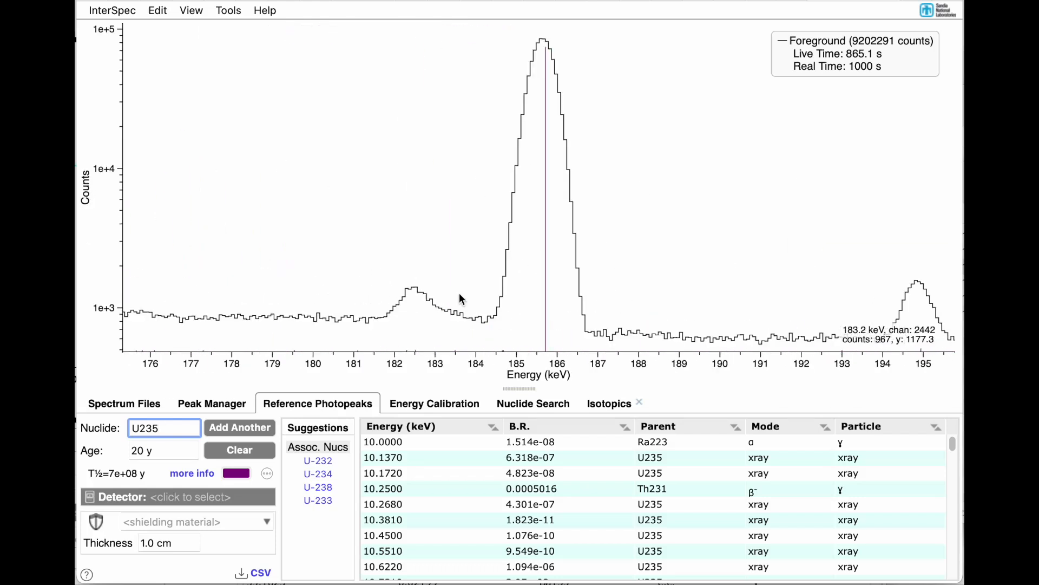
double_click(557, 301)
scroll(558, 301, "down", 3)
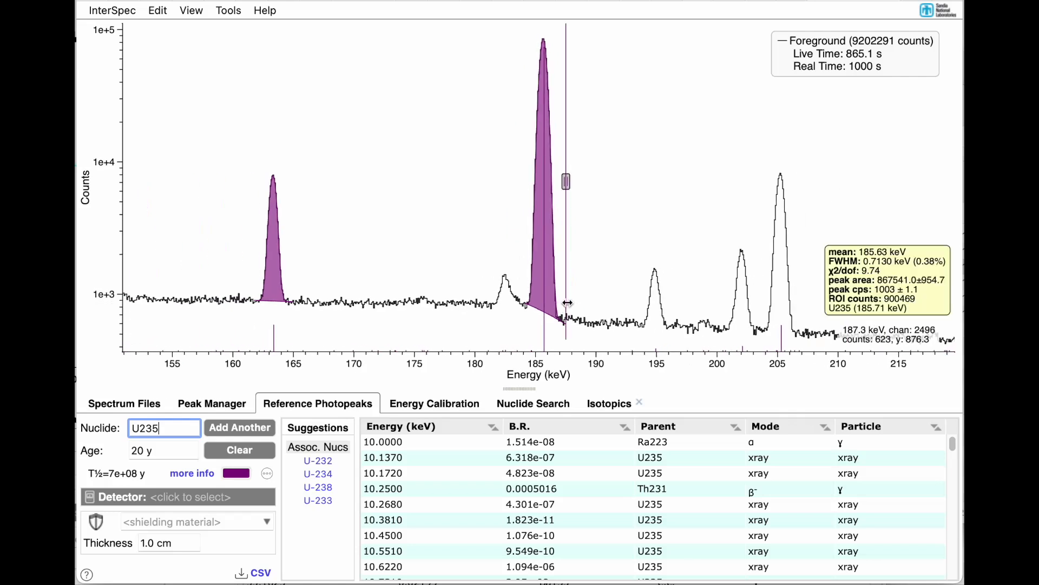
right_click(557, 309)
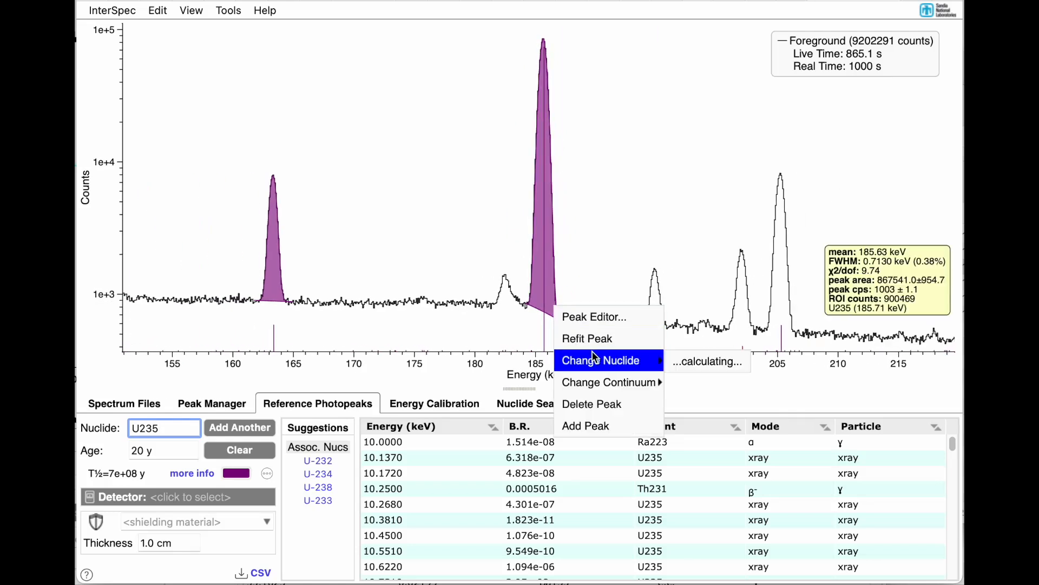
mouse_move(598, 379)
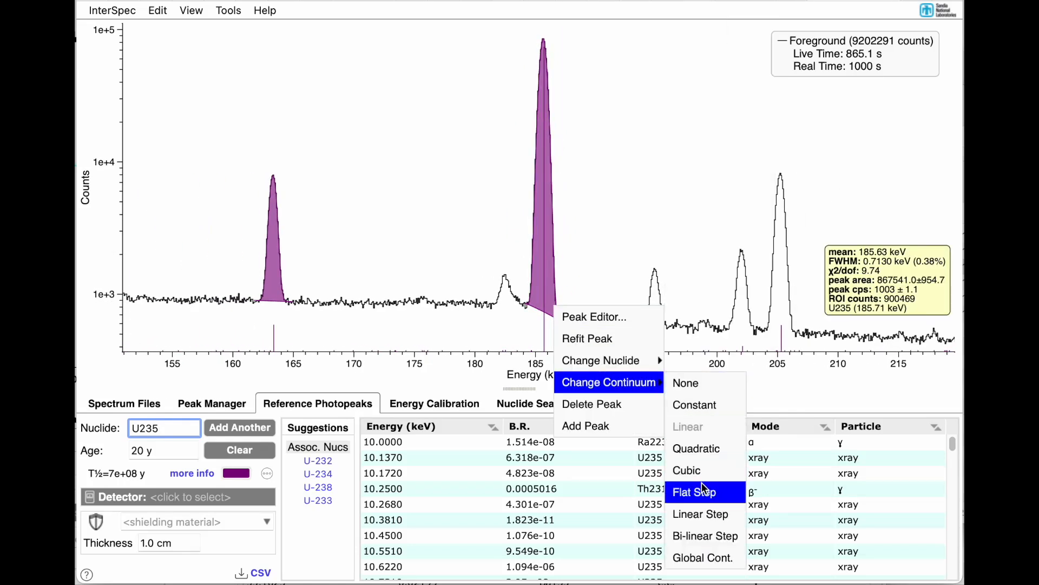
left_click(701, 492)
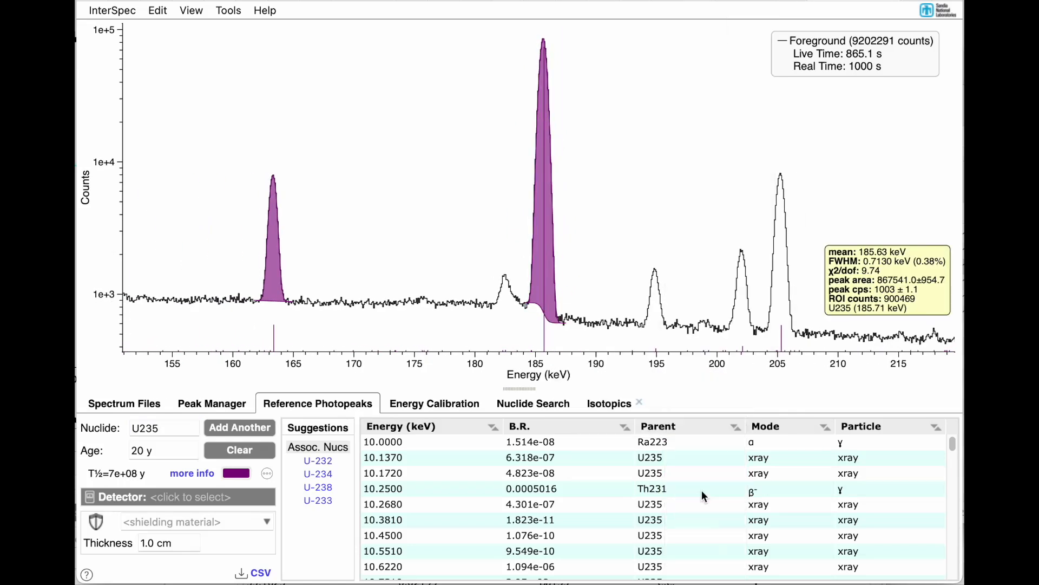
Step: Fit the U235 peaks at 194.94, 202.11 and 205.31 keV
double_click(654, 320)
double_click(743, 331)
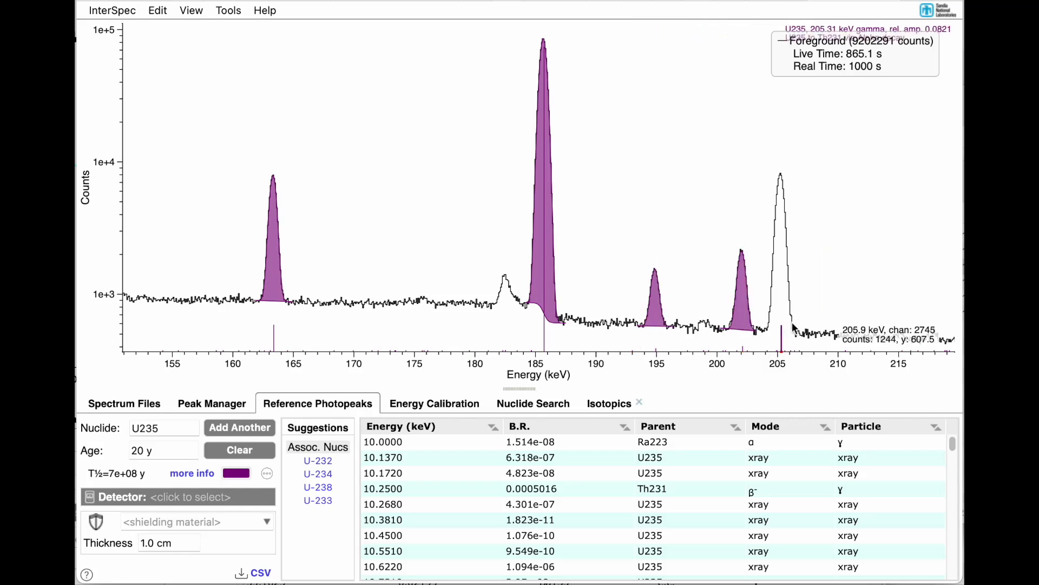
double_click(791, 329)
Step: Switch the reference photopeak nuclide to U238 and show its lines across the full spectrum
scroll(791, 329, "down", 5)
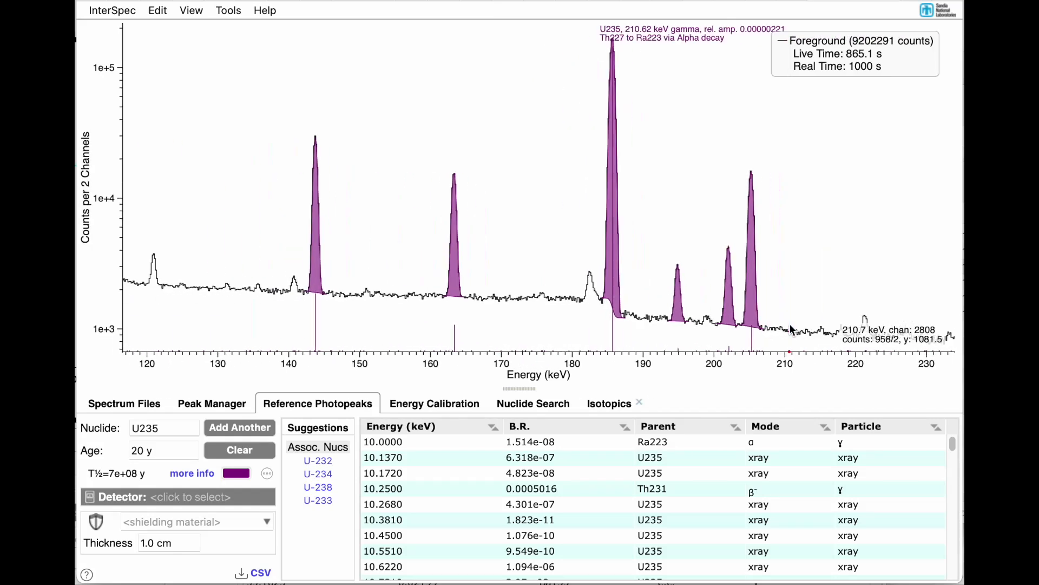
scroll(791, 329, "right", 10)
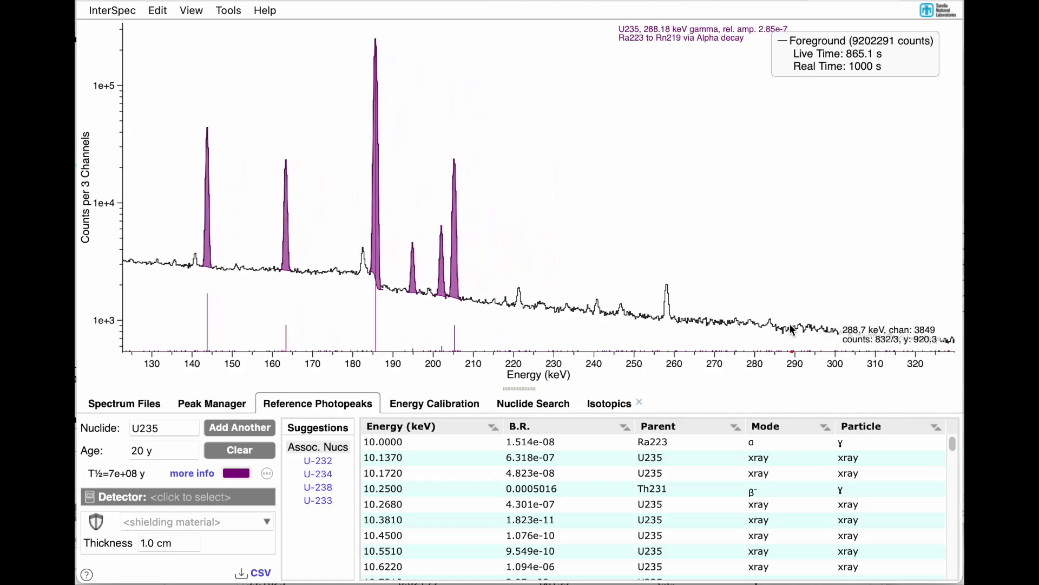
scroll(610, 291, "down", 8)
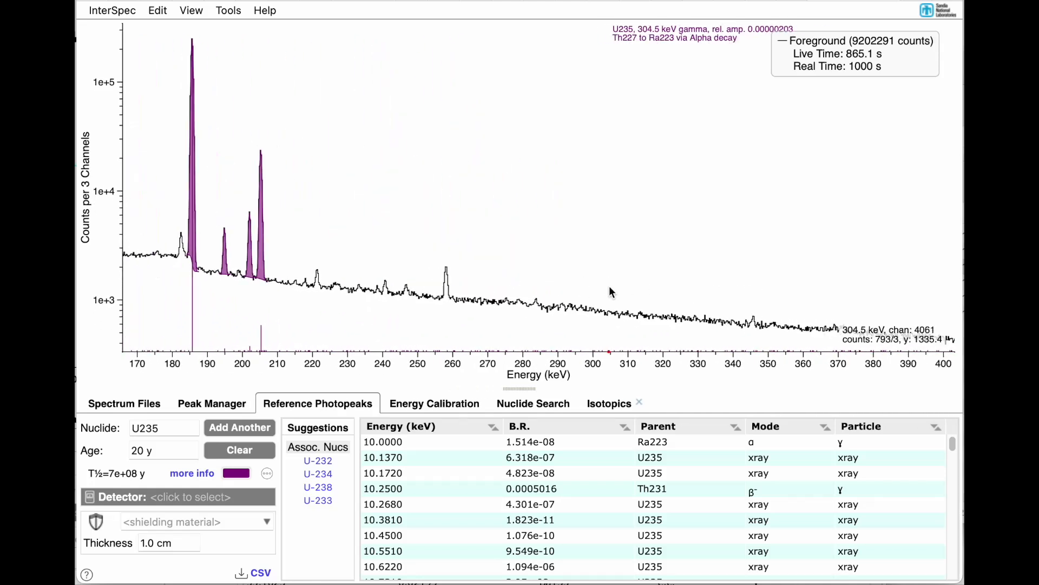
scroll(611, 291, "down", 5)
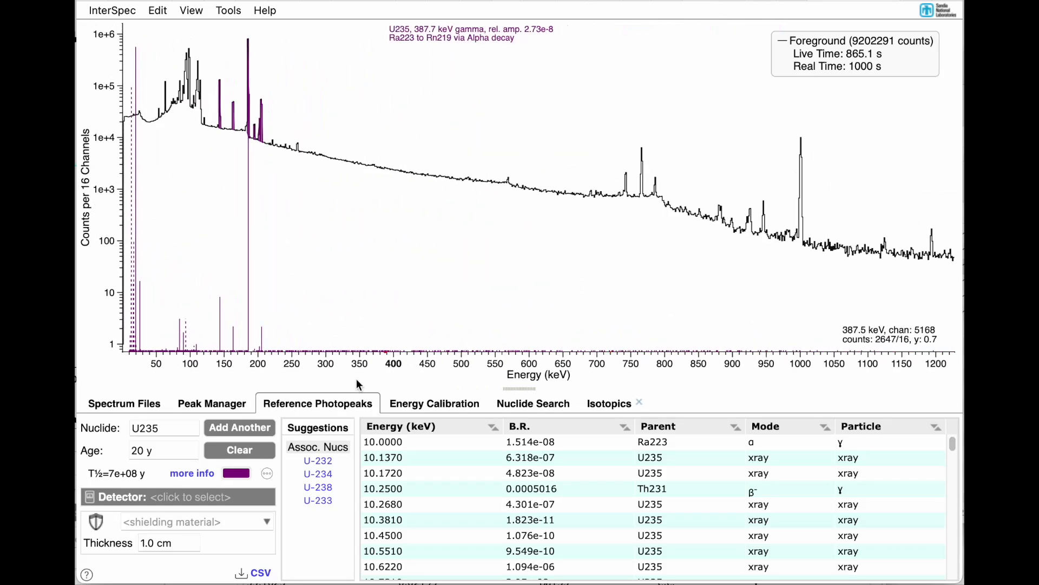
left_click(171, 429)
key("BackSpace")
type("8")
key("Return")
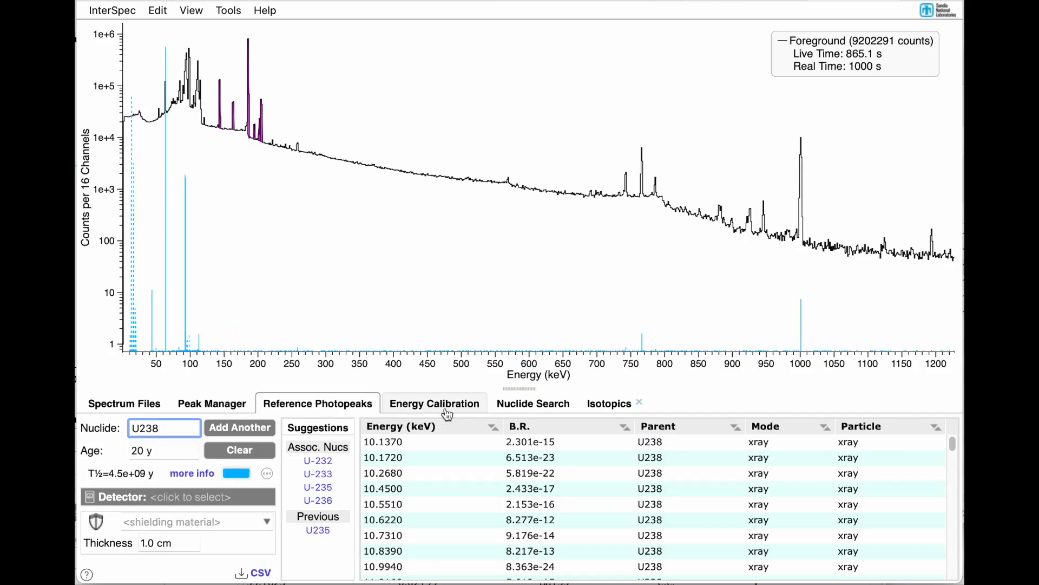
Step: Show the relative efficiency chart in the Isotopics tool and fit the U238 peak at 258.26 keV
left_click(601, 412)
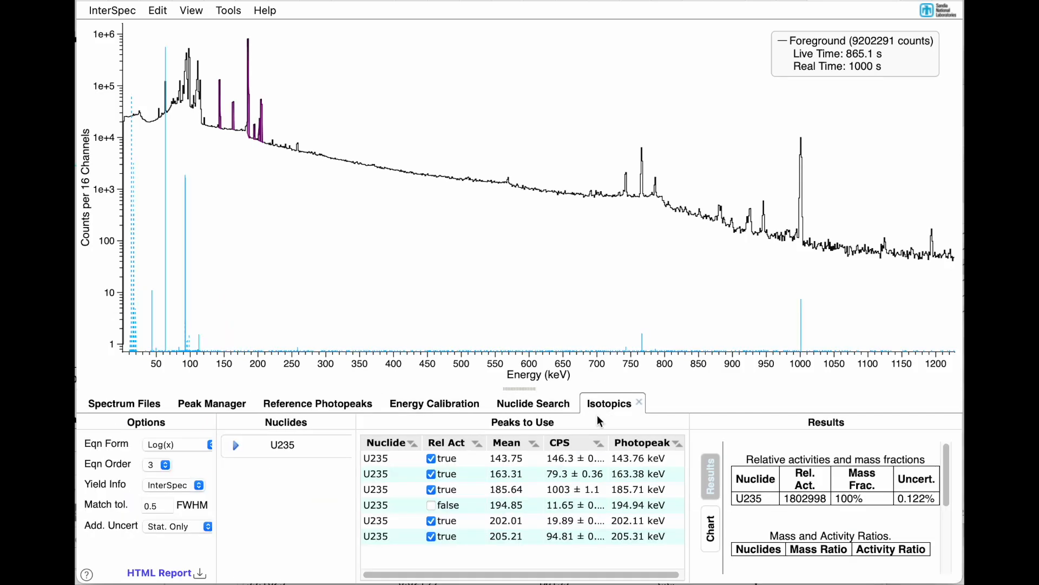
left_click(710, 528)
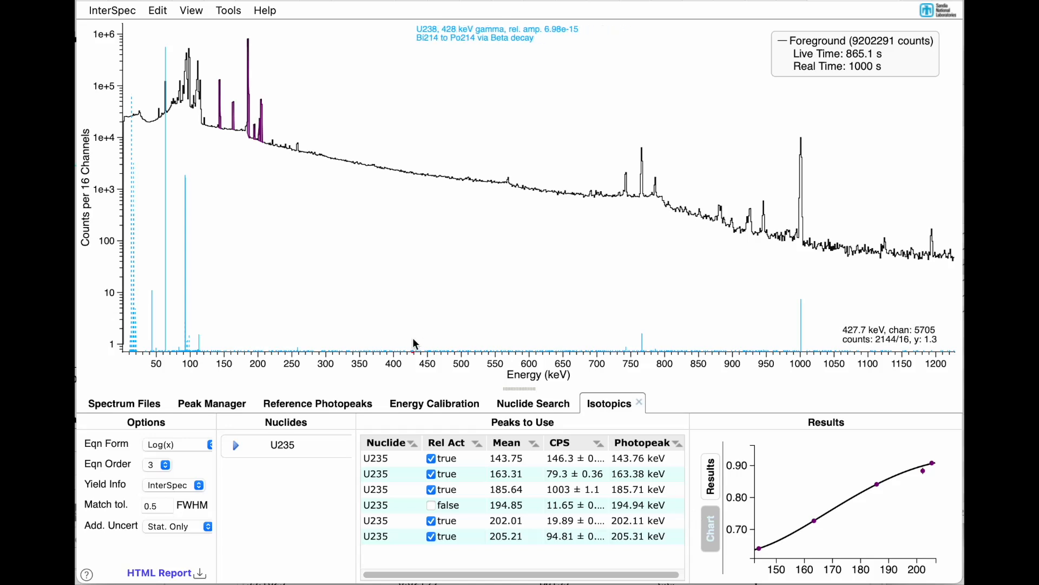
left_click_drag(260, 275, 392, 273)
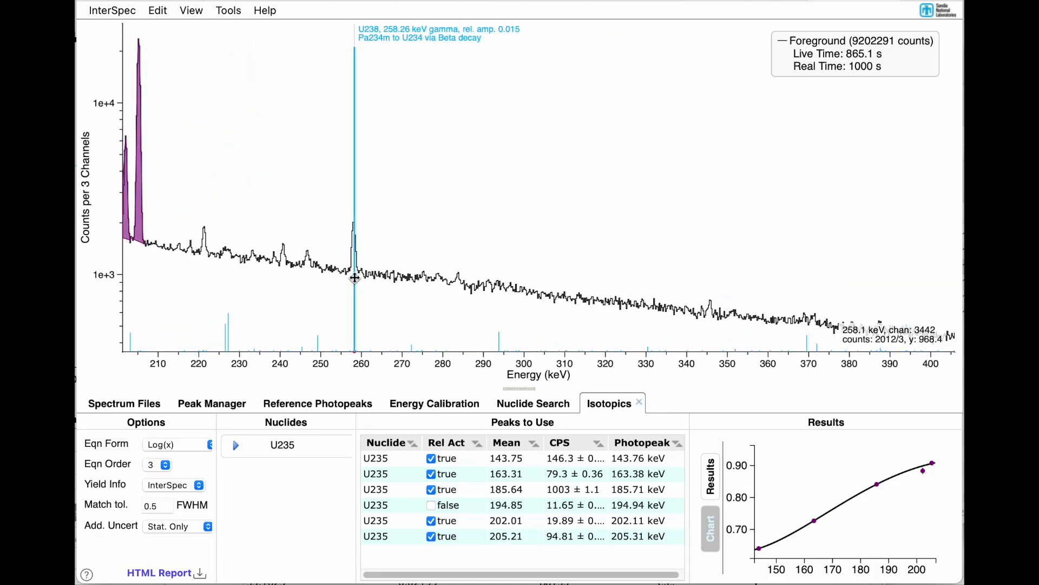
double_click(355, 278)
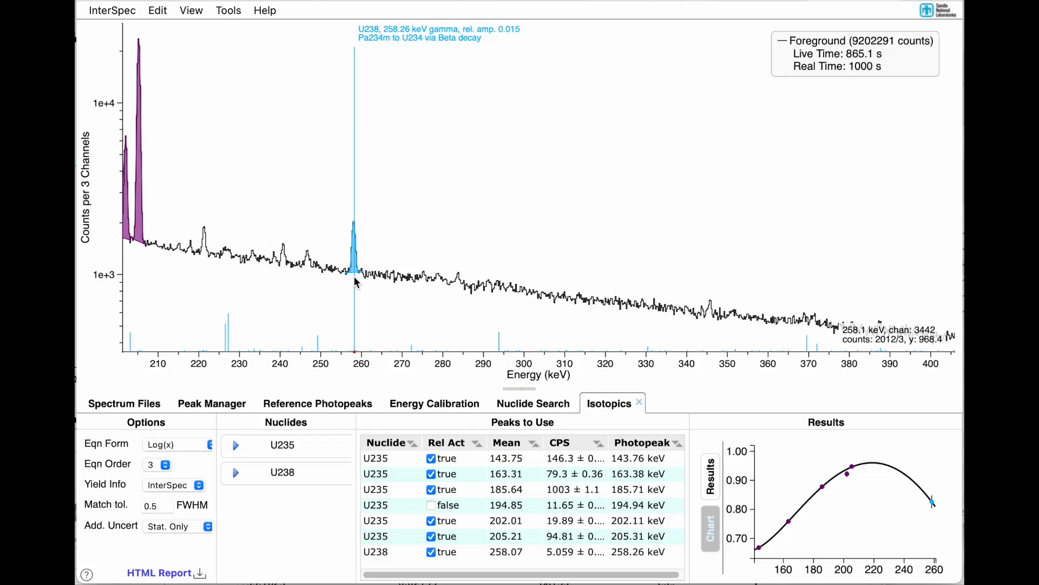
Step: Fit the U238 peak at 766.37 keV and extend its region of interest up to about 773 keV
scroll(355, 278, "down", 5)
scroll(354, 278, "right", 10)
scroll(356, 281, "right", 10)
scroll(357, 282, "down", 3)
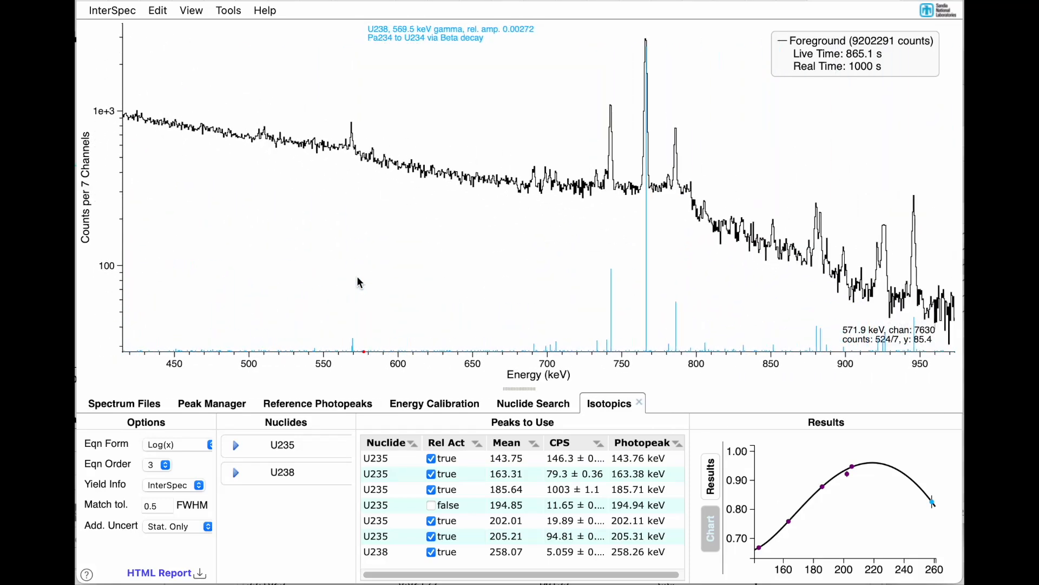
scroll(360, 283, "right", 5)
double_click(477, 185)
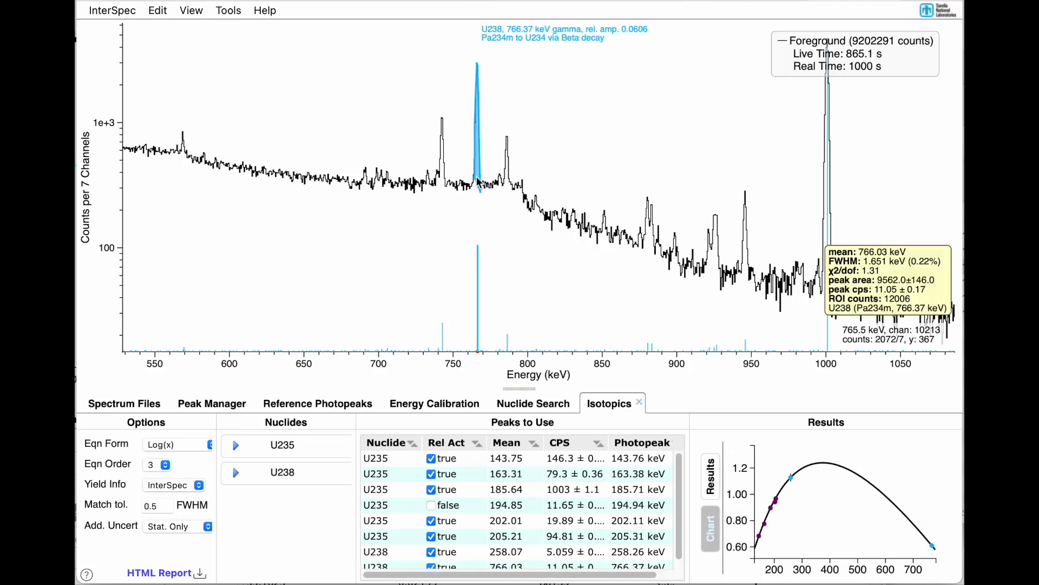
mouse_move(476, 178)
left_click_drag(471, 177, 488, 185)
Step: Fit the U238 peak at 786.25 keV by marking out its region of interest manually and keeping a single peak
double_click(509, 189)
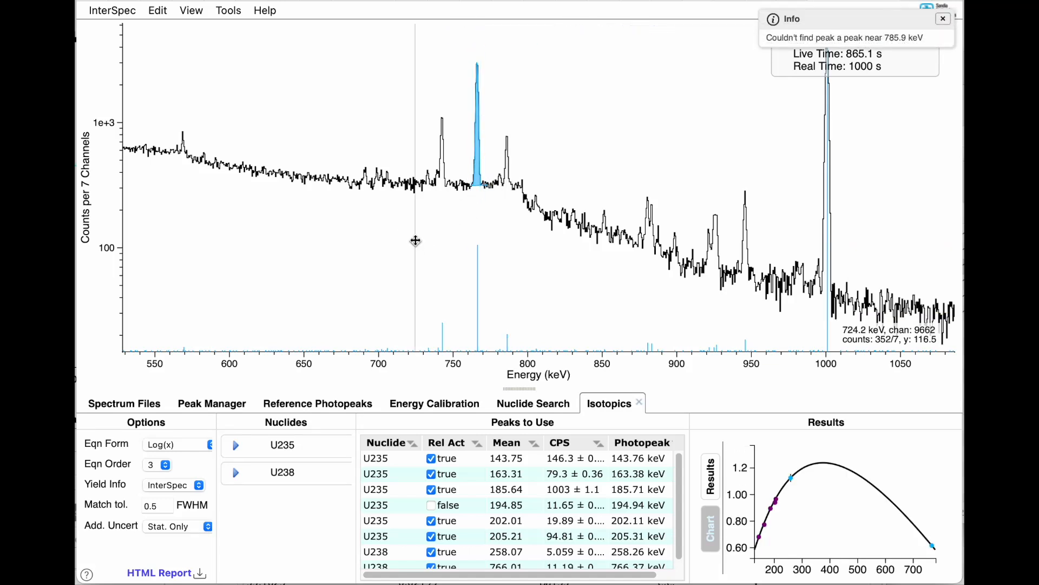
left_click_drag(415, 241, 564, 242)
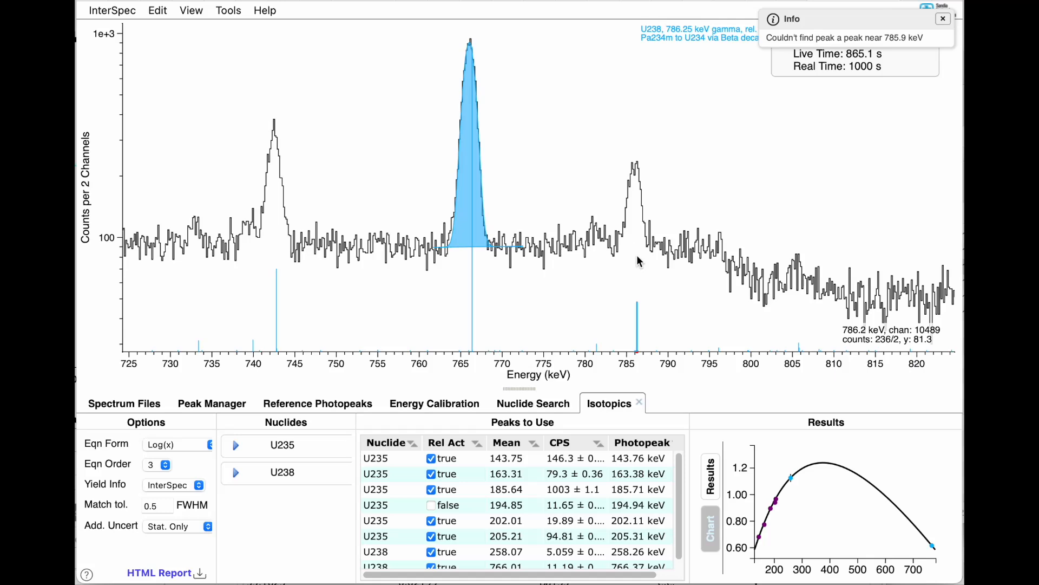
double_click(638, 262)
left_click_drag(617, 262, 657, 263)
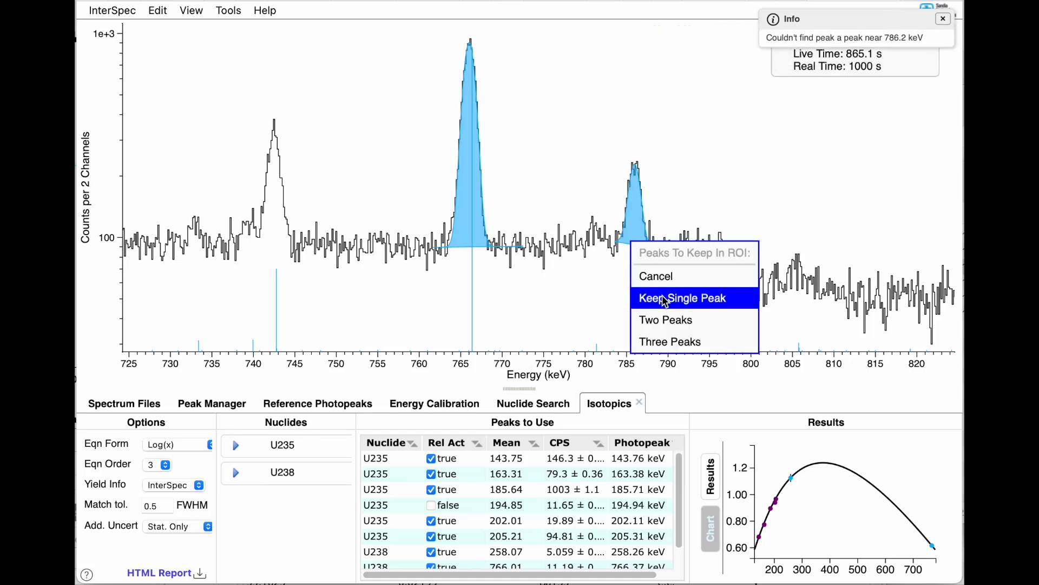
left_click(666, 300)
Step: Fit the U238 peak at 742.77 keV and widen its region of interest to about 739–745 keV
double_click(275, 231)
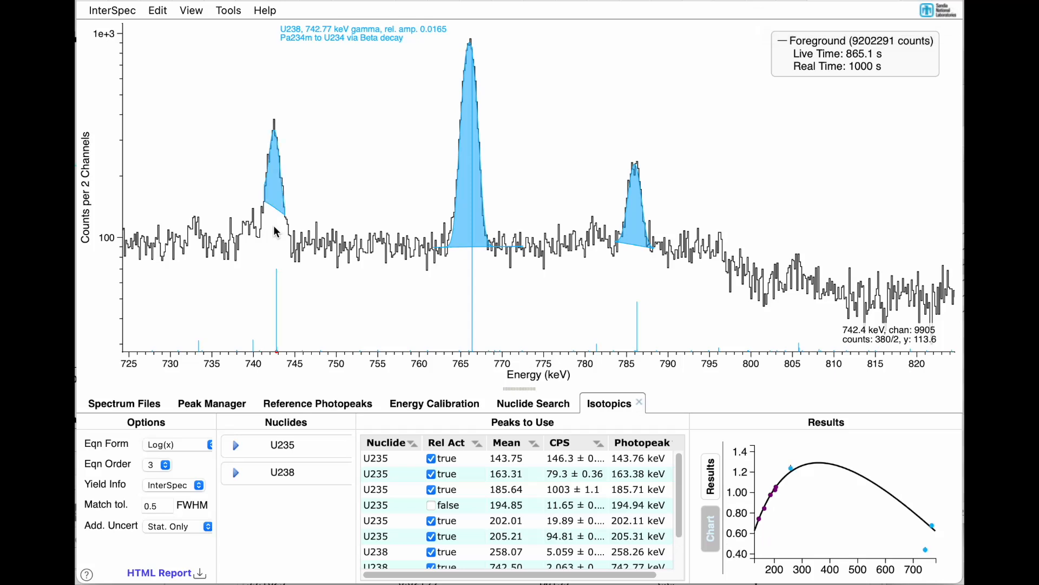
left_click_drag(263, 226, 298, 218)
scroll(383, 266, "down", 1)
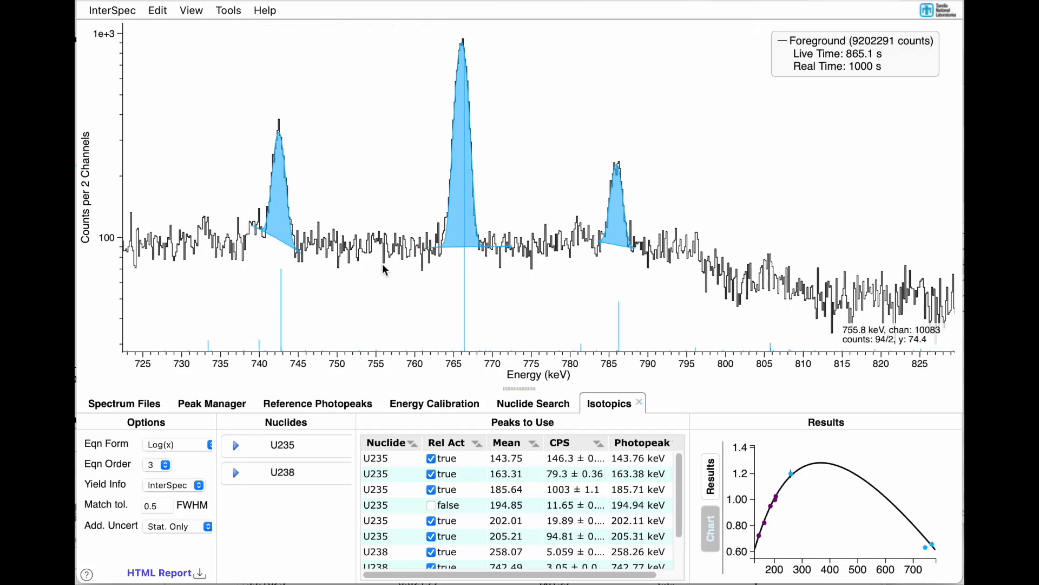
Step: Fit the U238 peak at 945.9 keV
scroll(383, 266, "down", 3)
scroll(383, 266, "right", 5)
scroll(383, 266, "down", 3)
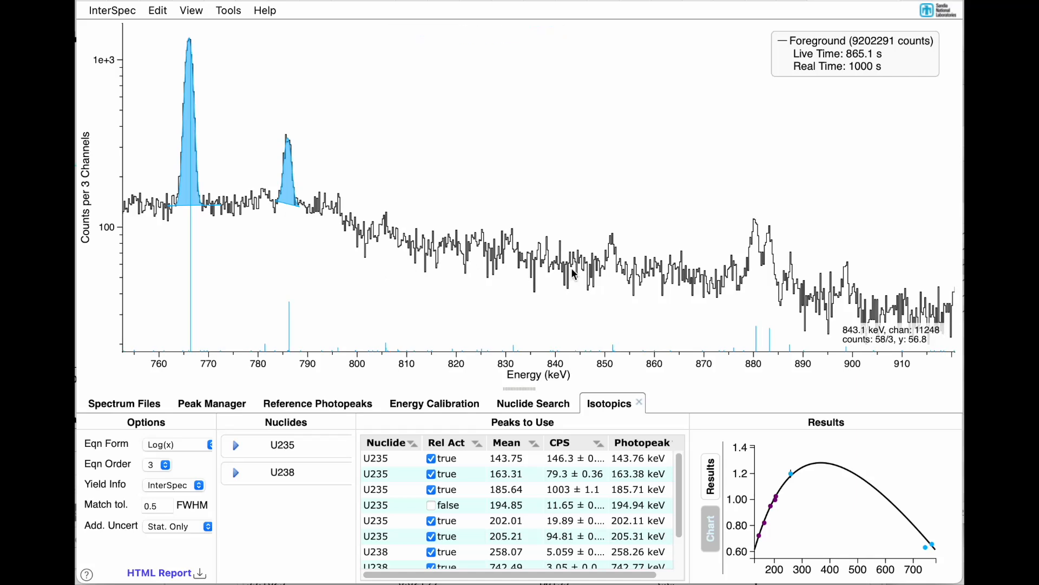
scroll(574, 274, "right", 6)
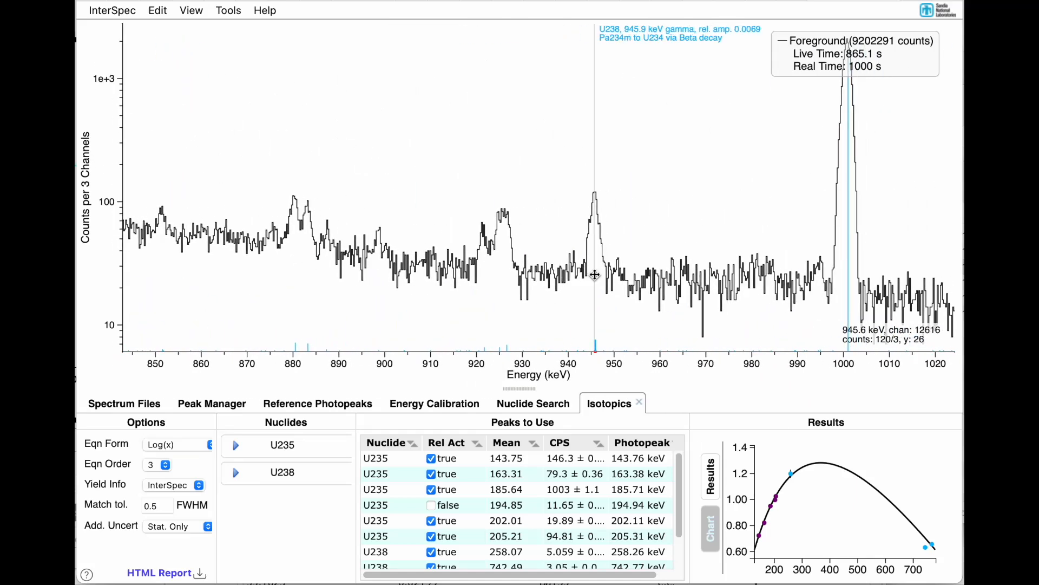
double_click(595, 275)
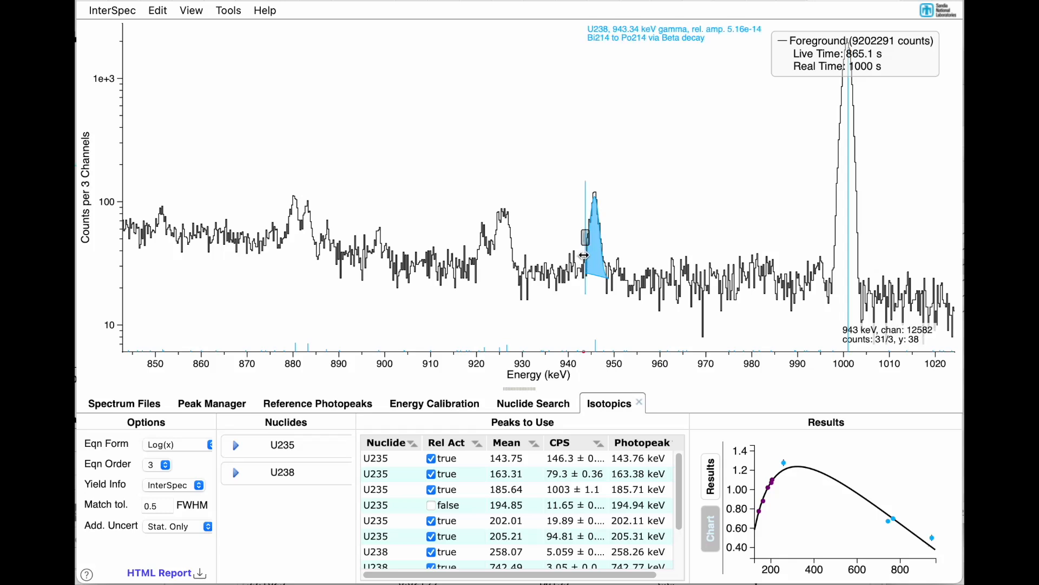
Step: Fit the U238 peak at 1000.99 keV as a single peak and extend its region of interest up to about 1005 keV
double_click(866, 307)
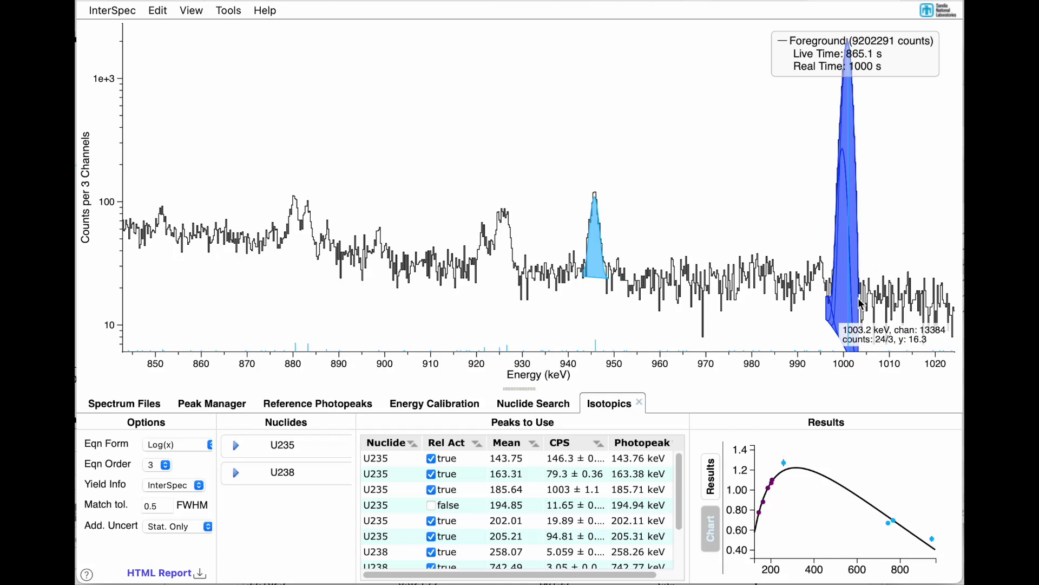
left_click_drag(859, 299, 859, 300)
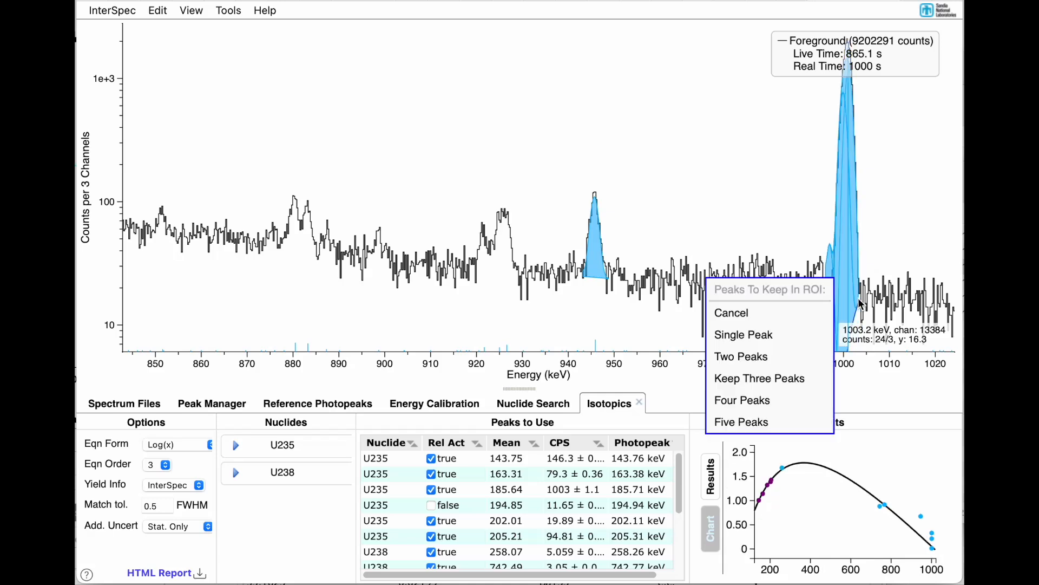
left_click(787, 336)
left_click_drag(859, 287, 870, 291)
Step: Set the relative efficiency equation order to 4
scroll(882, 286, "down", 10)
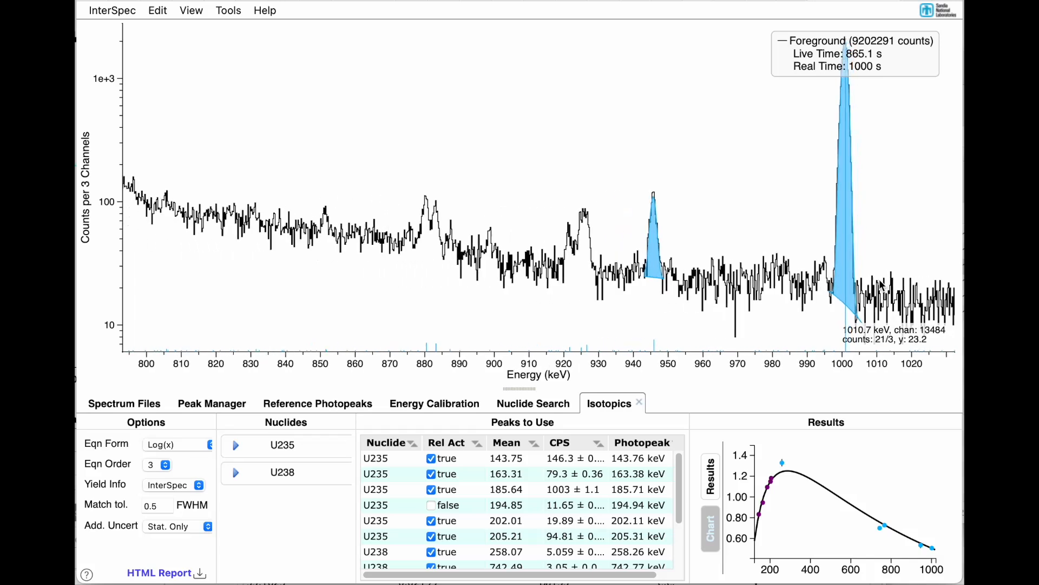
scroll(882, 285, "down", 6)
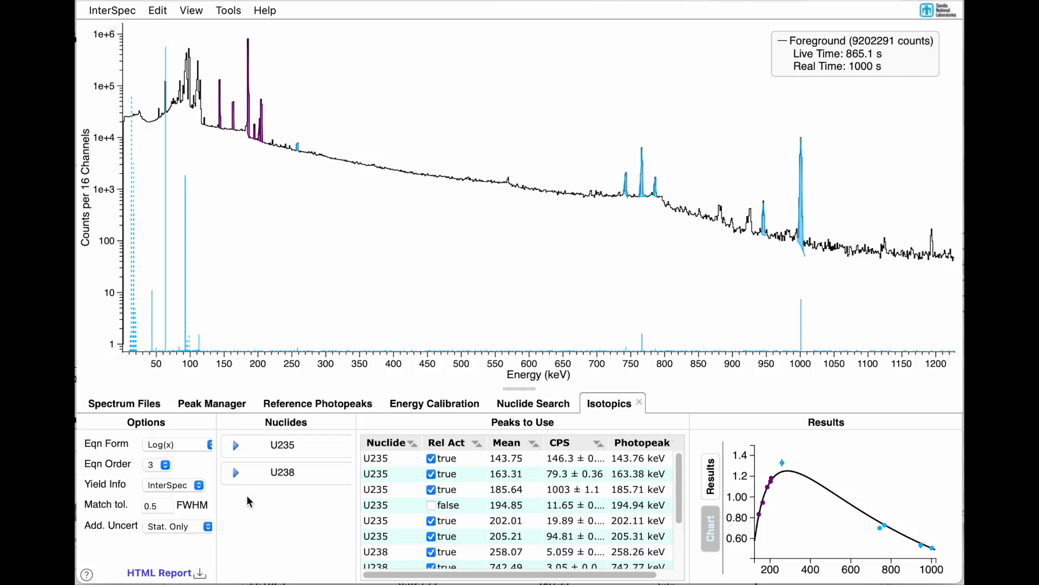
left_click(161, 464)
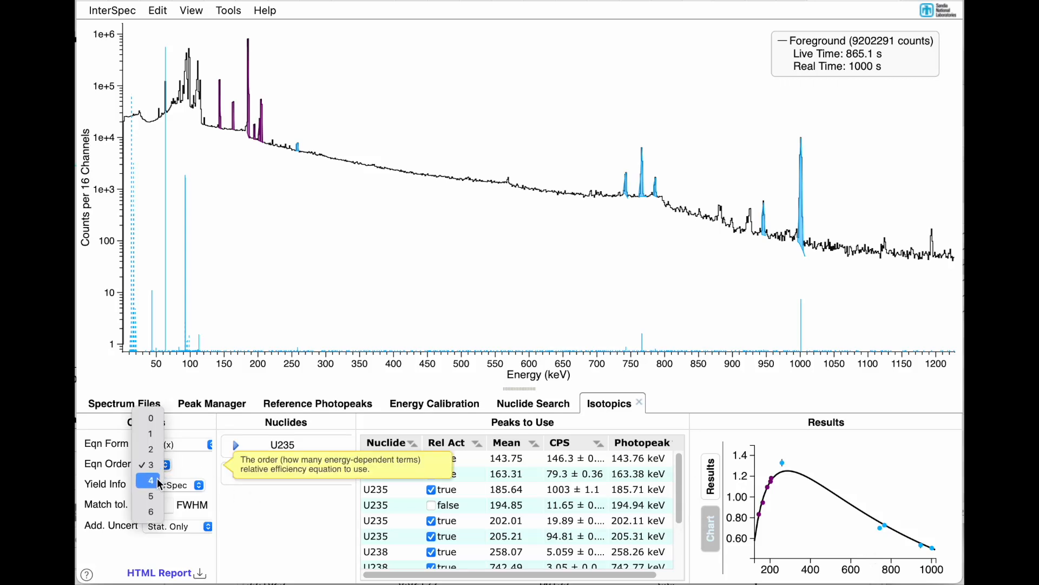
left_click(159, 482)
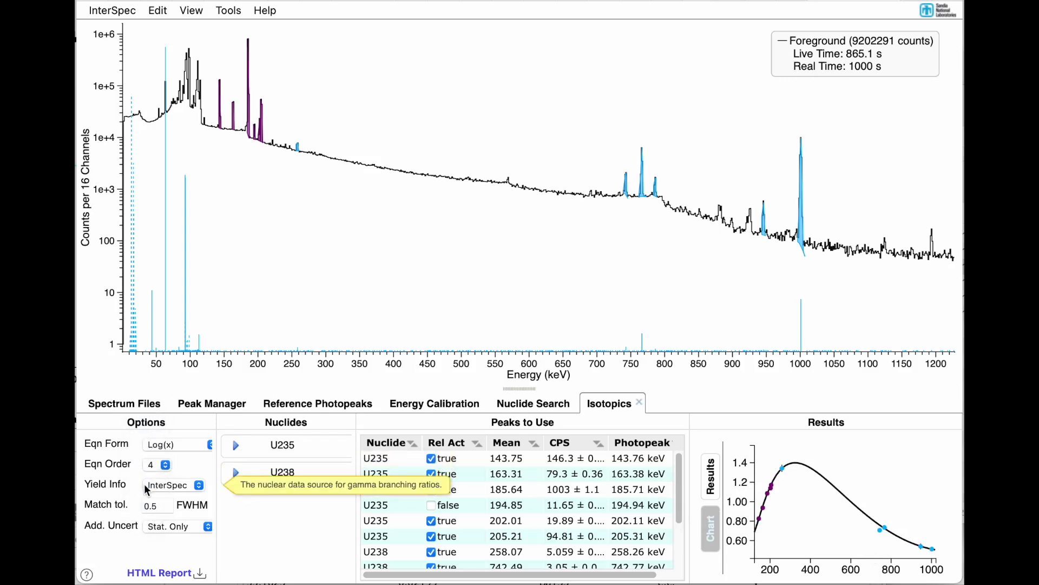
Step: Set the additional uncertainty to 10% and review the relative activities, mass fractions and ratios in the results
left_click(171, 526)
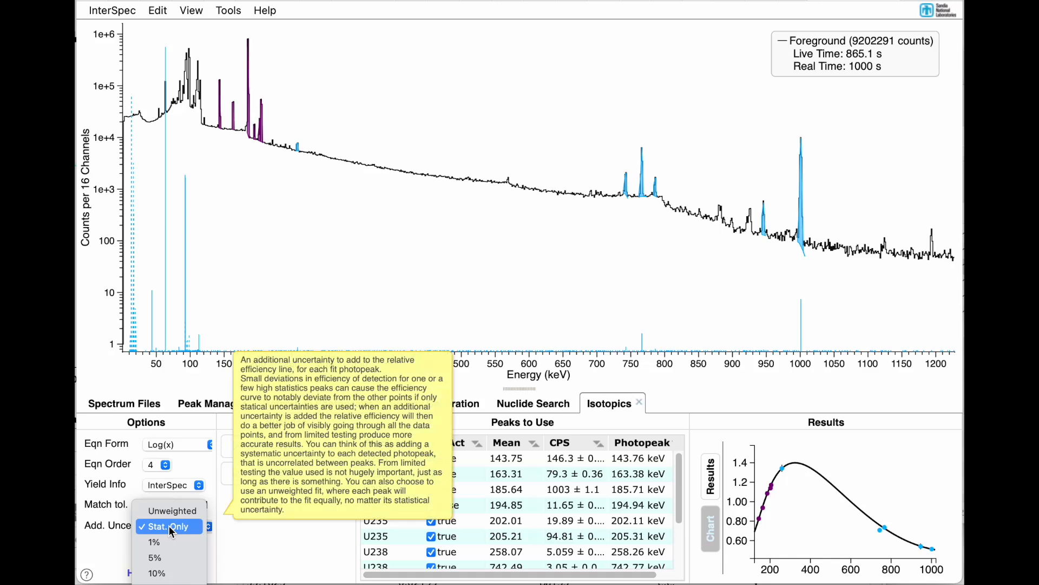
left_click(170, 571)
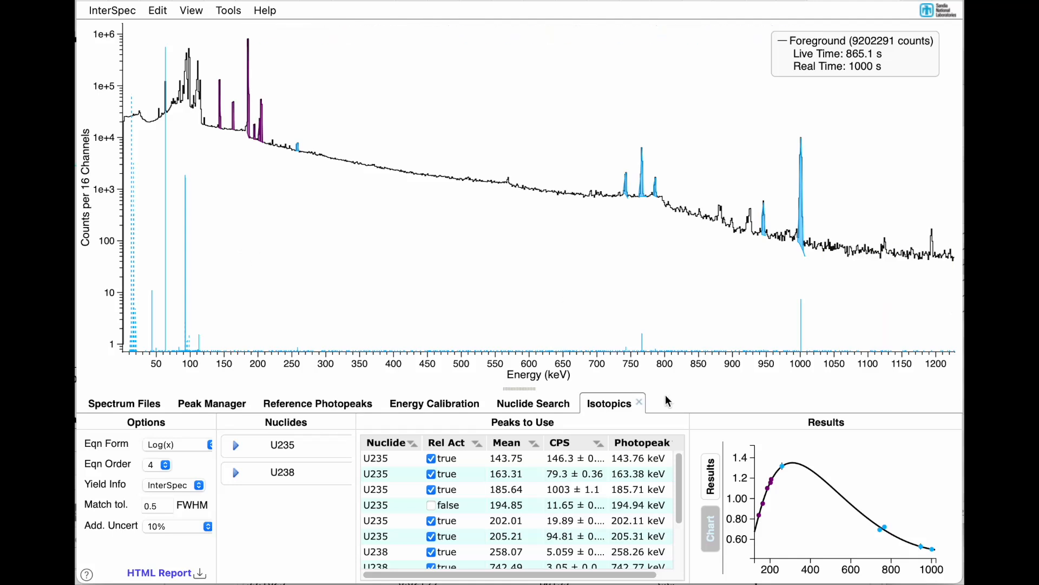
left_click(711, 468)
scroll(789, 504, "down", 3)
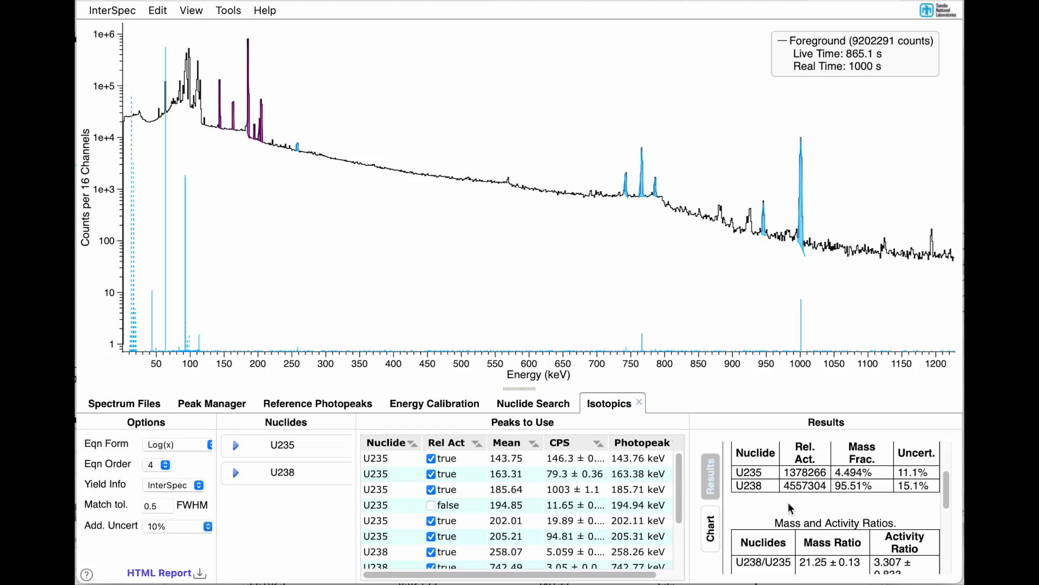
scroll(842, 488, "up", 1)
scroll(842, 490, "down", 5)
scroll(842, 492, "down", 4)
scroll(843, 492, "up", 8)
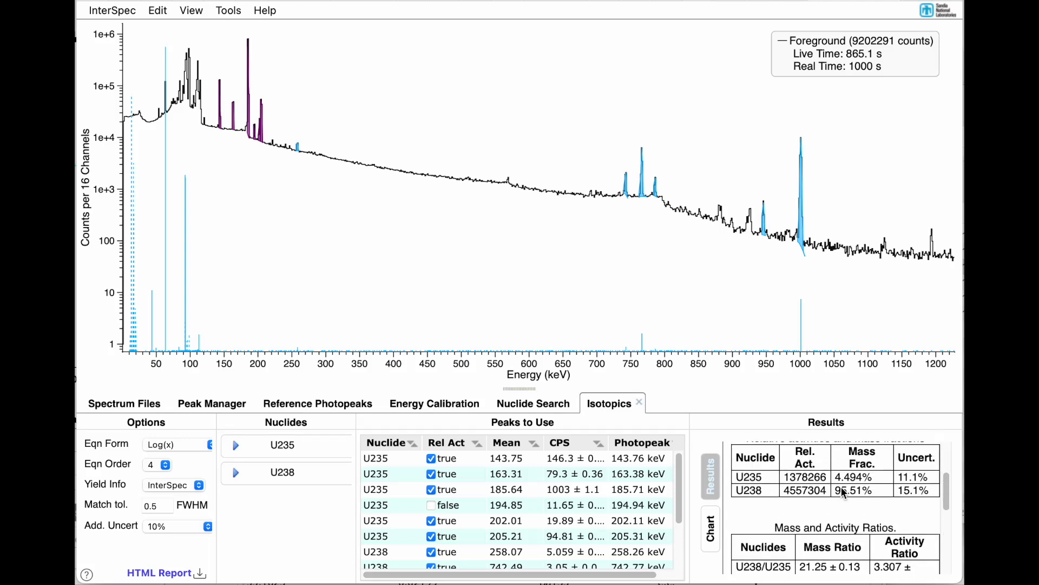
scroll(844, 492, "up", 1)
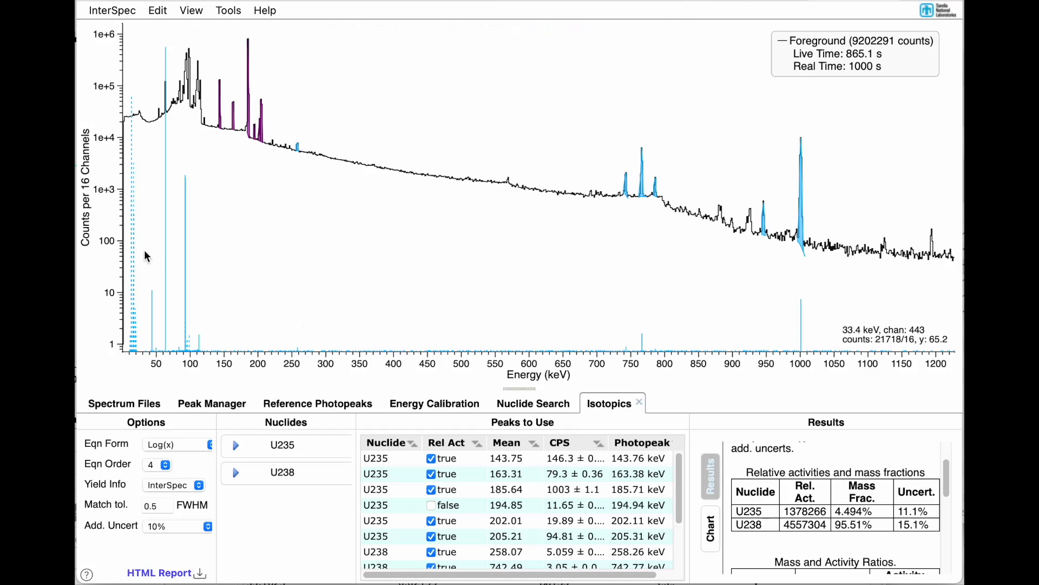
left_click_drag(141, 249, 244, 247)
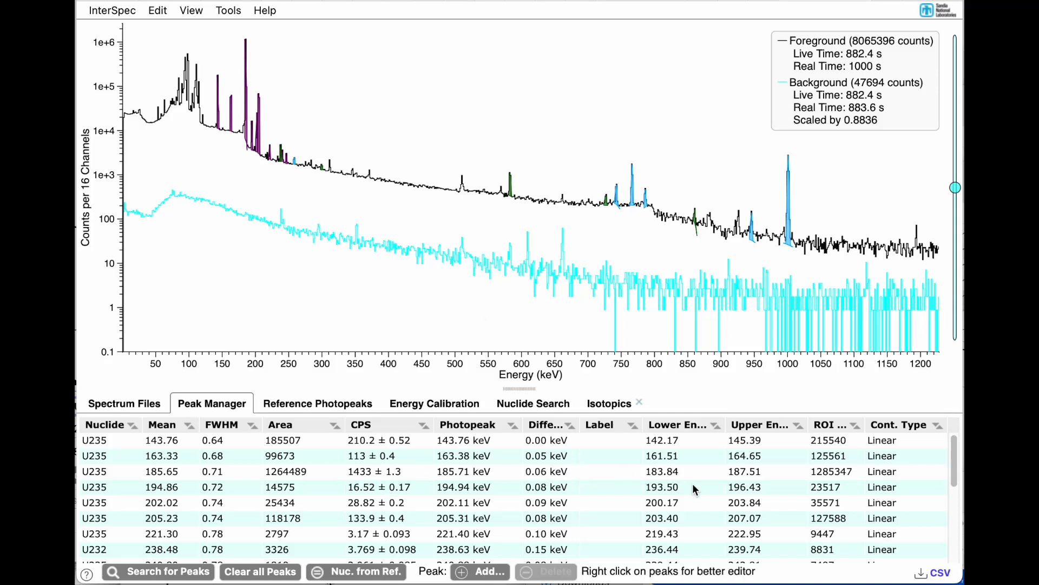
Step: Export the identified peaks to a CSV file and load Uranium Sample B.CHN from Finder as the foreground spectrum
left_click(936, 574)
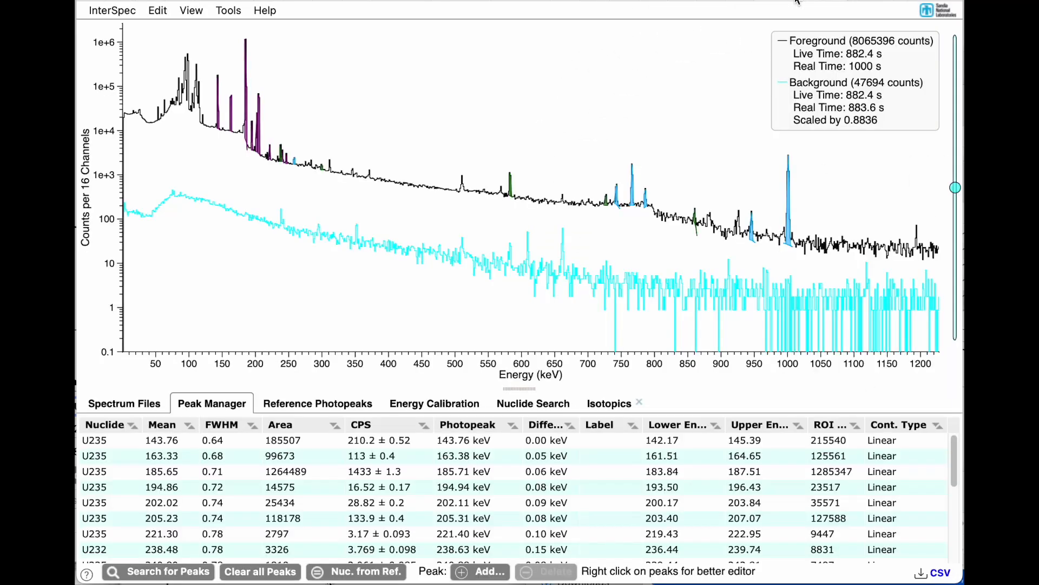
mouse_move(787, 135)
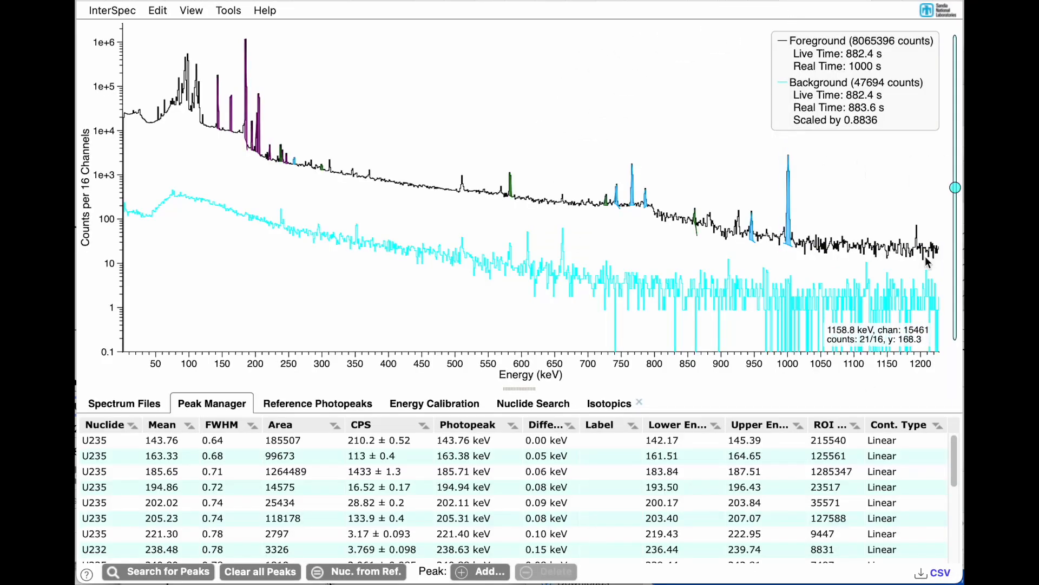
key("super+Tab")
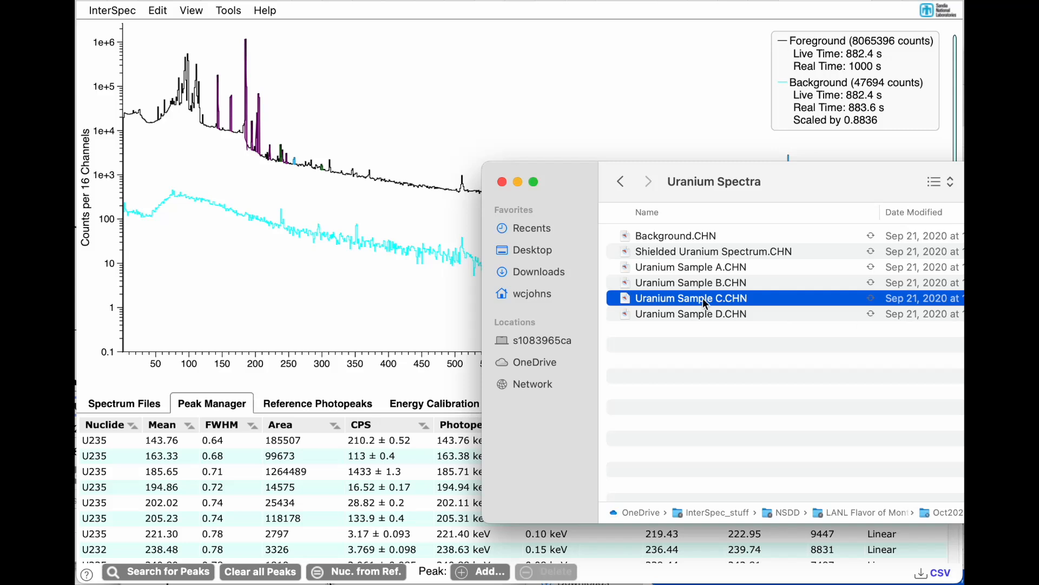
left_click(675, 284)
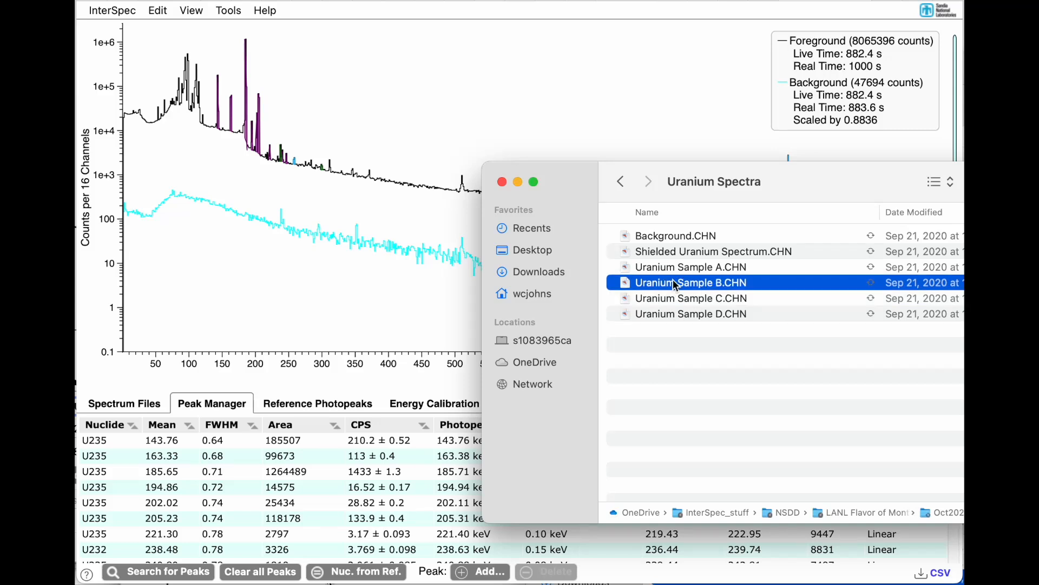
left_click_drag(675, 284, 246, 249)
left_click(246, 250)
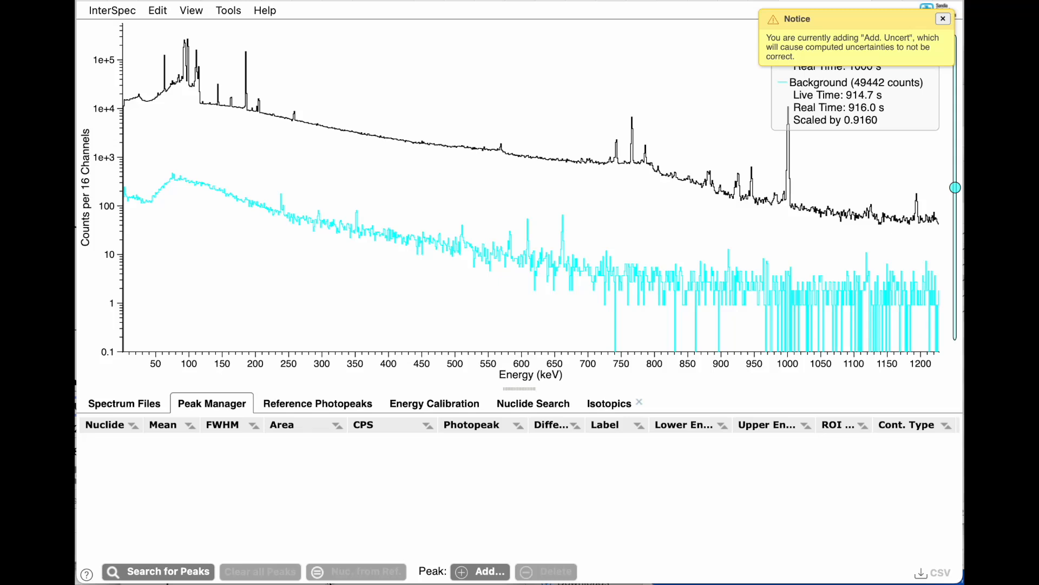
Step: Import the peaks from the exported CSV file into the spectrum, leaving out the U232 peaks at 299.6 and 583.0 keV
left_click_drag(964, 404, 256, 223)
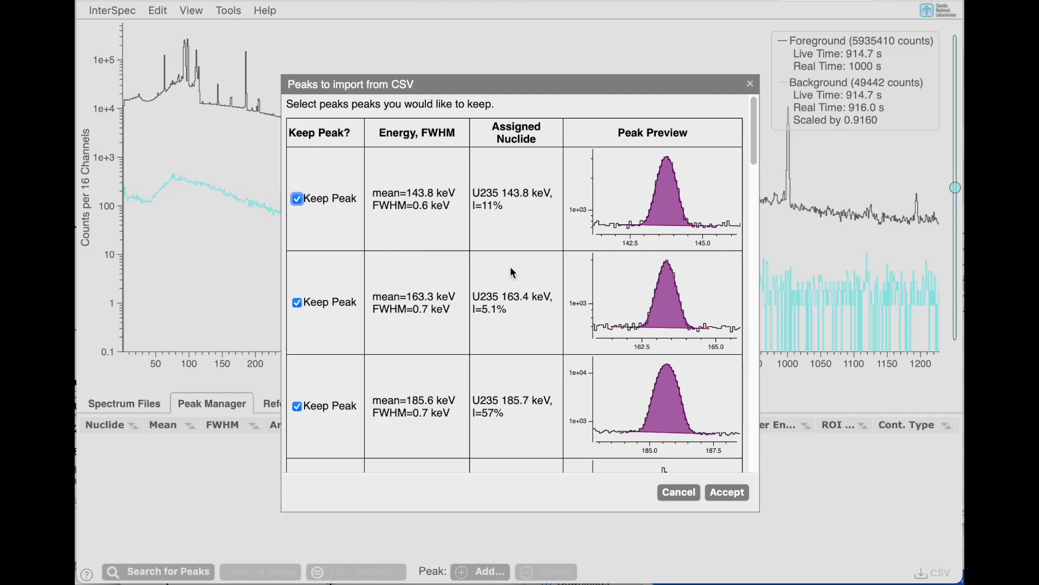
scroll(511, 267, "down", 10)
scroll(510, 267, "down", 10)
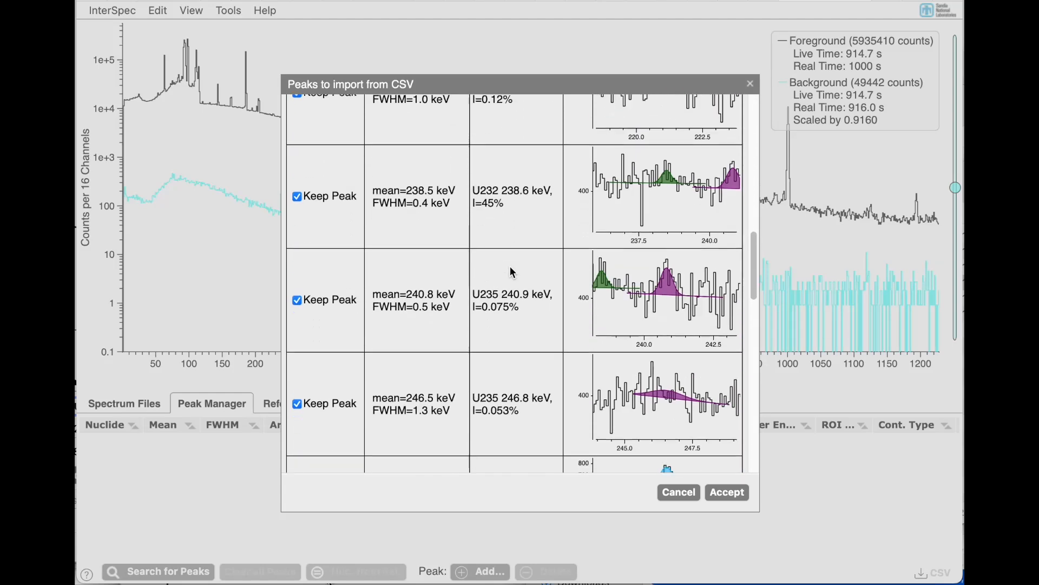
scroll(513, 281, "up", 1)
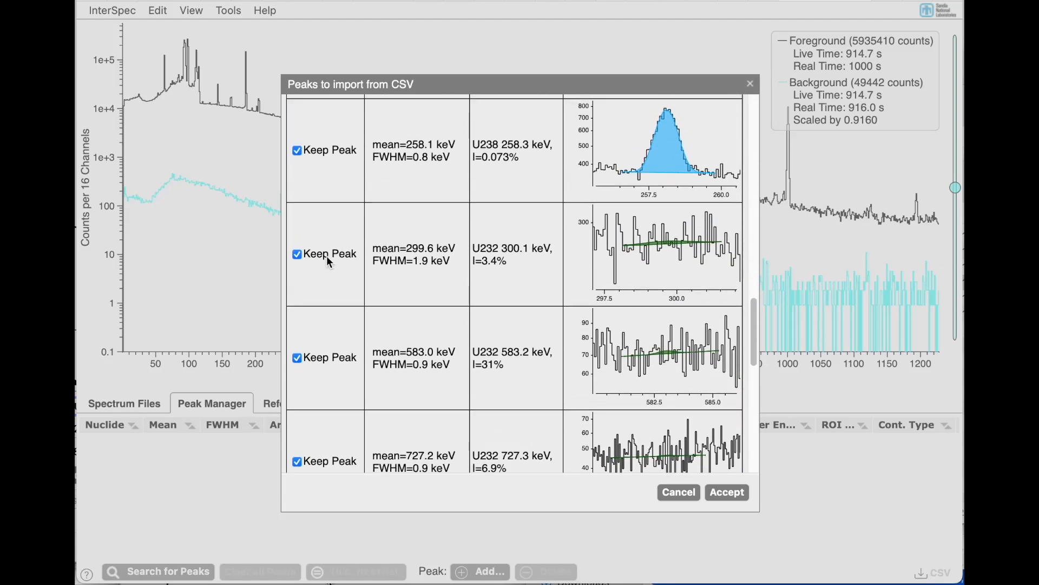
left_click(297, 357)
scroll(292, 357, "down", 6)
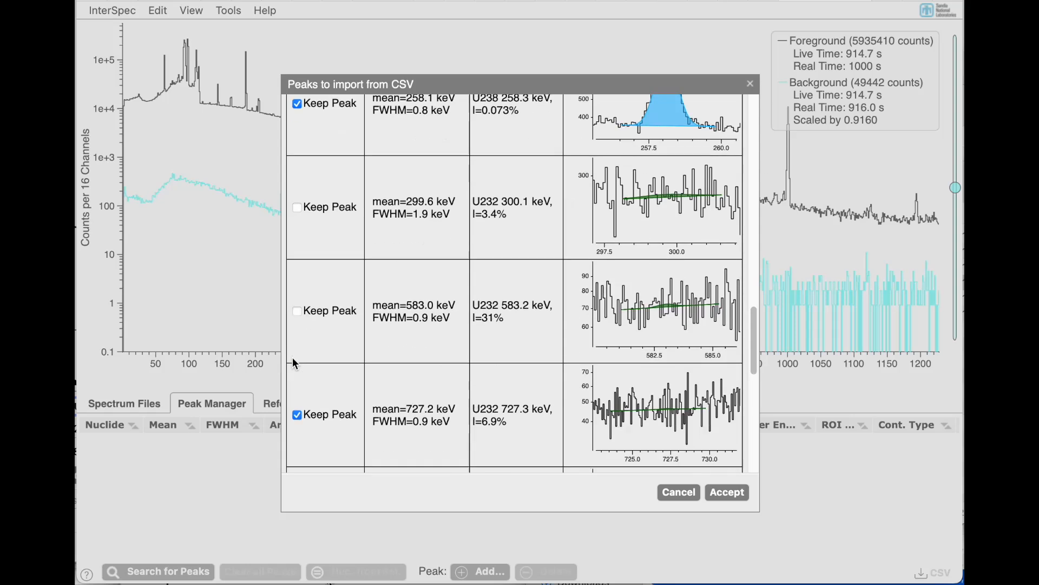
scroll(299, 293, "down", 10)
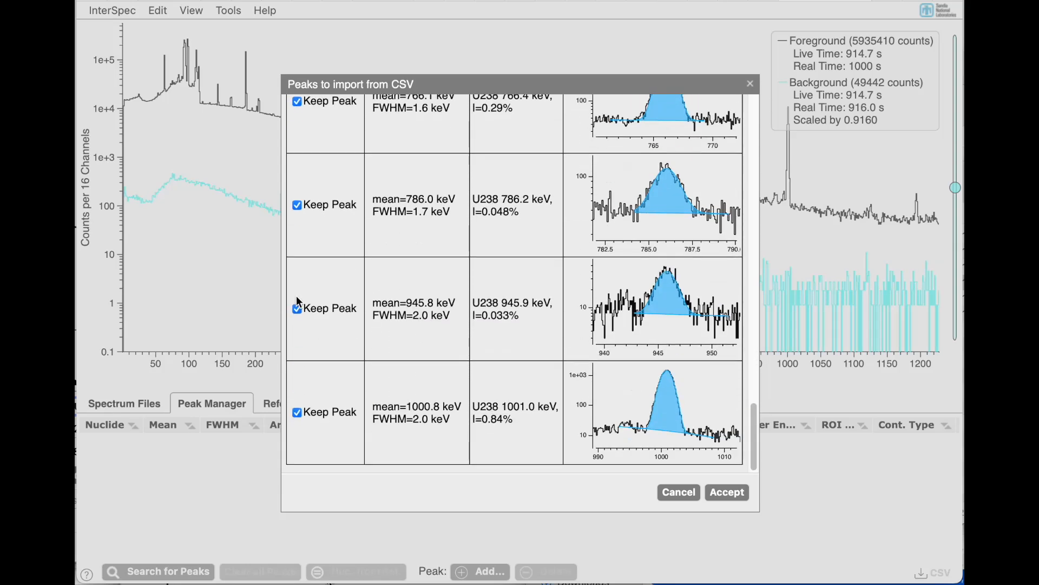
left_click(730, 492)
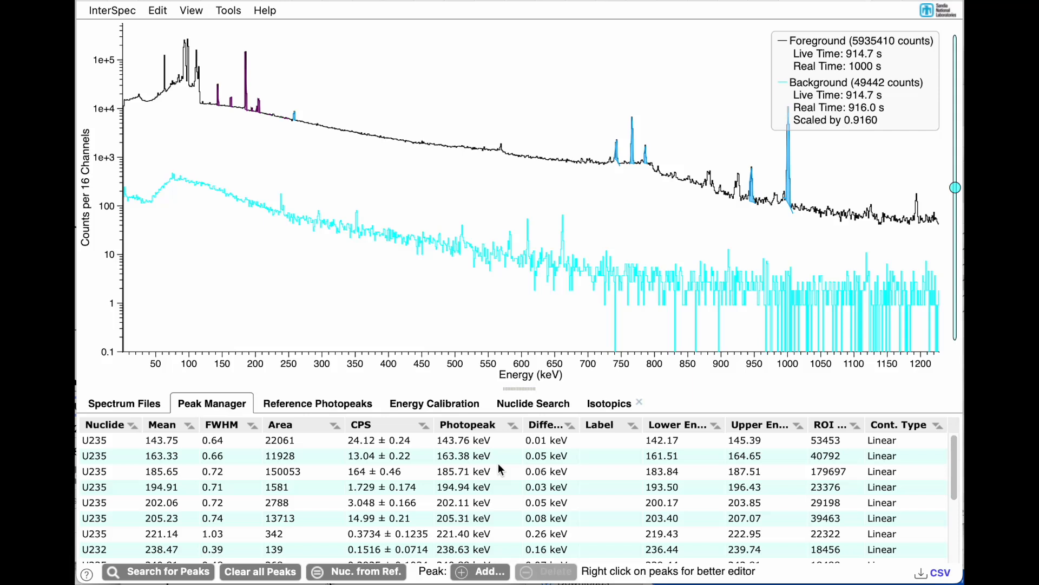
Step: Display the relative efficiency chart in Isotopics and exclude the outlying U235 peak from the peaks to use
scroll(500, 465, "down", 5)
scroll(499, 466, "up", 5)
left_click(606, 405)
left_click(711, 528)
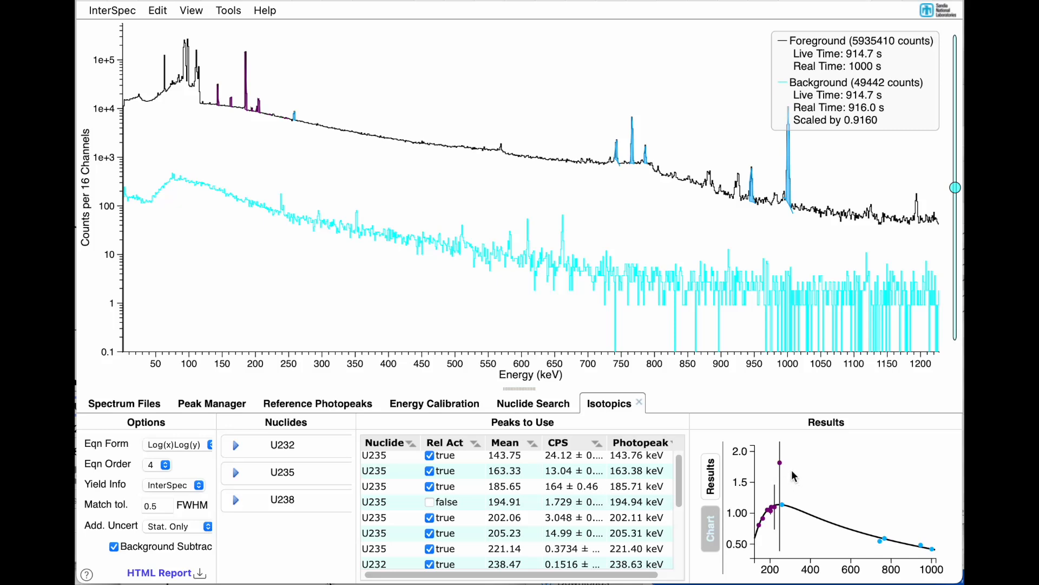
mouse_move(780, 464)
scroll(453, 532, "down", 3)
left_click(432, 547)
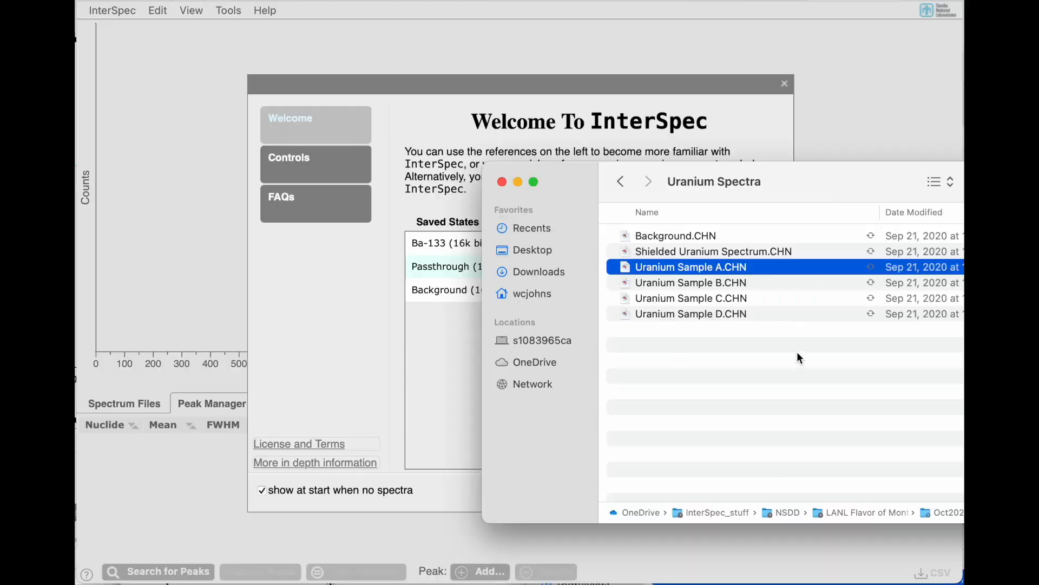
Step: Load Uranium Sample C.CHN as the foreground spectrum and show the reference photopeaks for U235
left_click(700, 298)
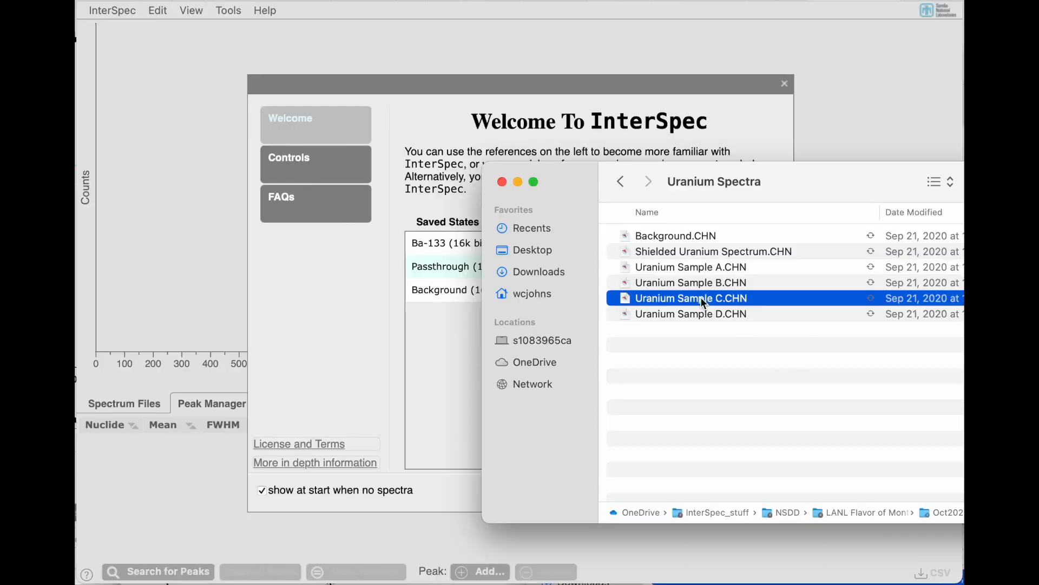
left_click_drag(671, 298, 262, 273)
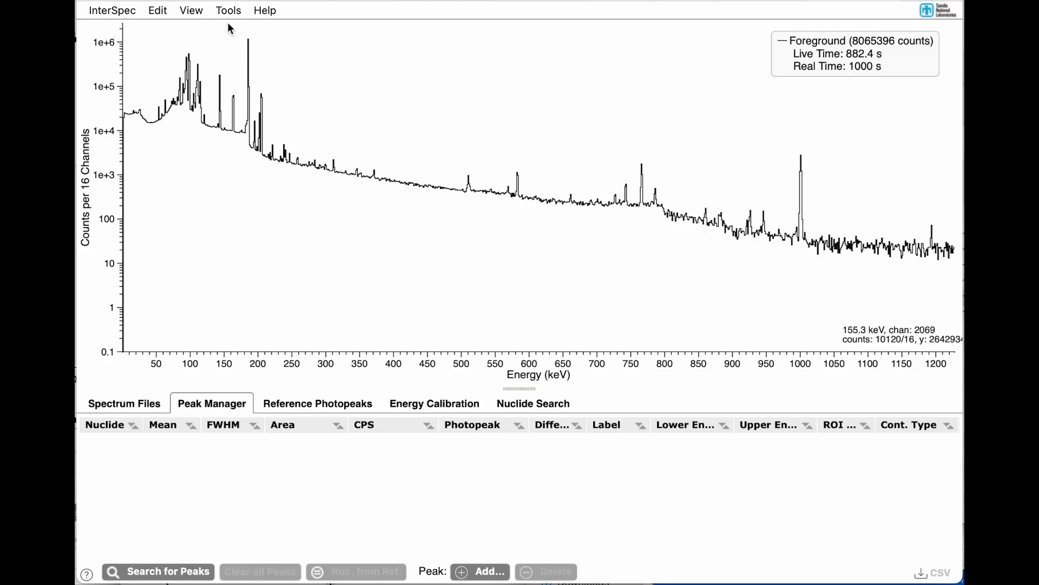
left_click(290, 405)
type("U235")
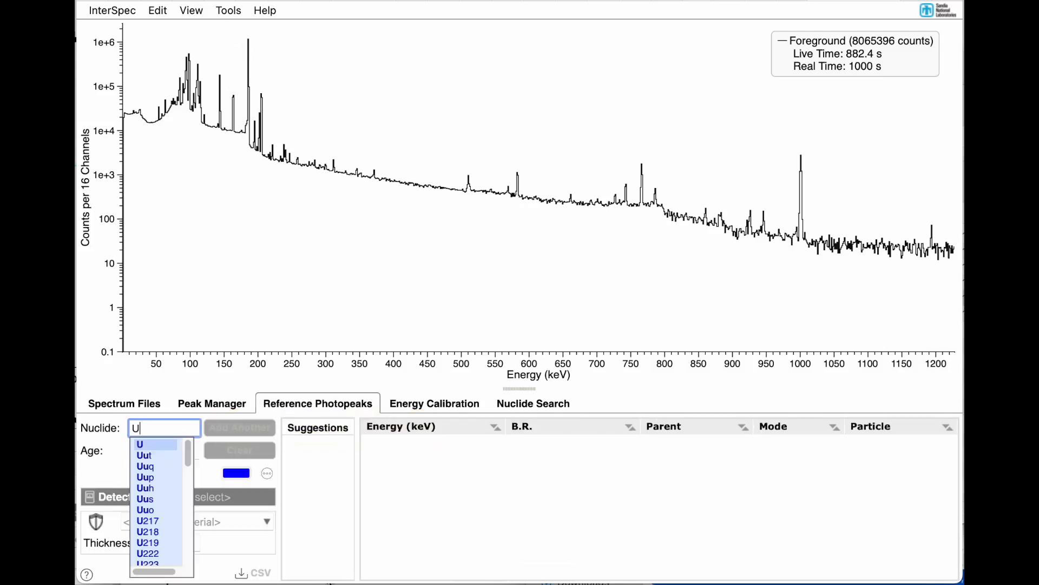
key("Return")
Step: Fit the U235 peaks at 143.76, 163.38, 185.71, 194.94, 202.11 and 205.31 keV
left_click_drag(211, 294, 320, 291)
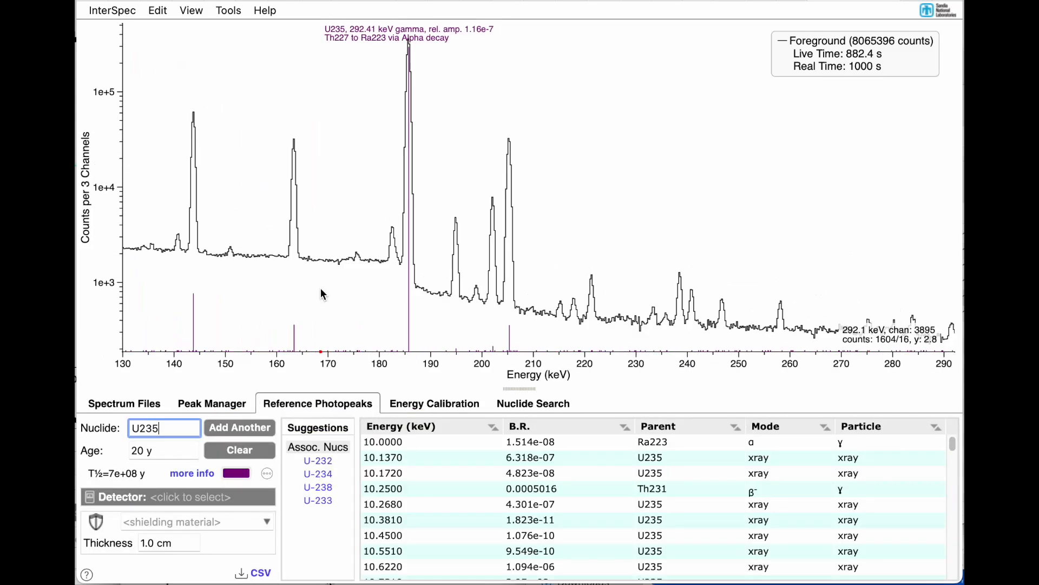
double_click(193, 247)
double_click(296, 202)
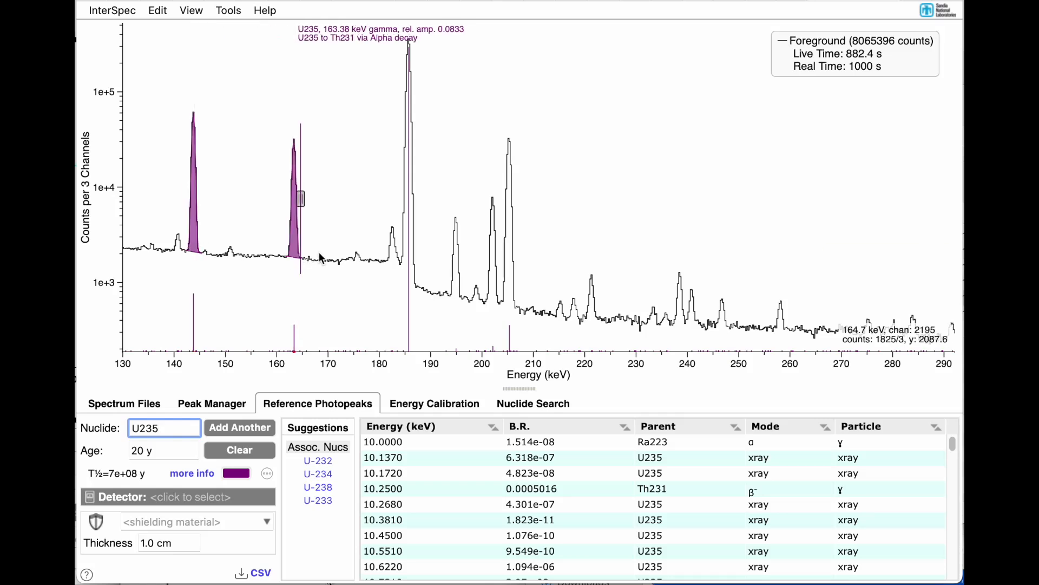
double_click(410, 280)
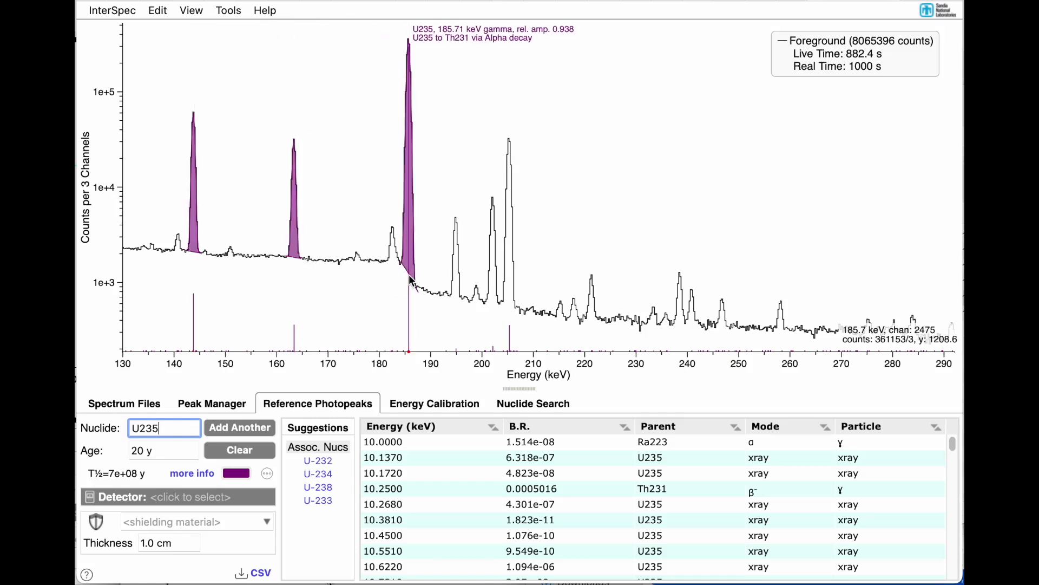
double_click(512, 301)
double_click(495, 299)
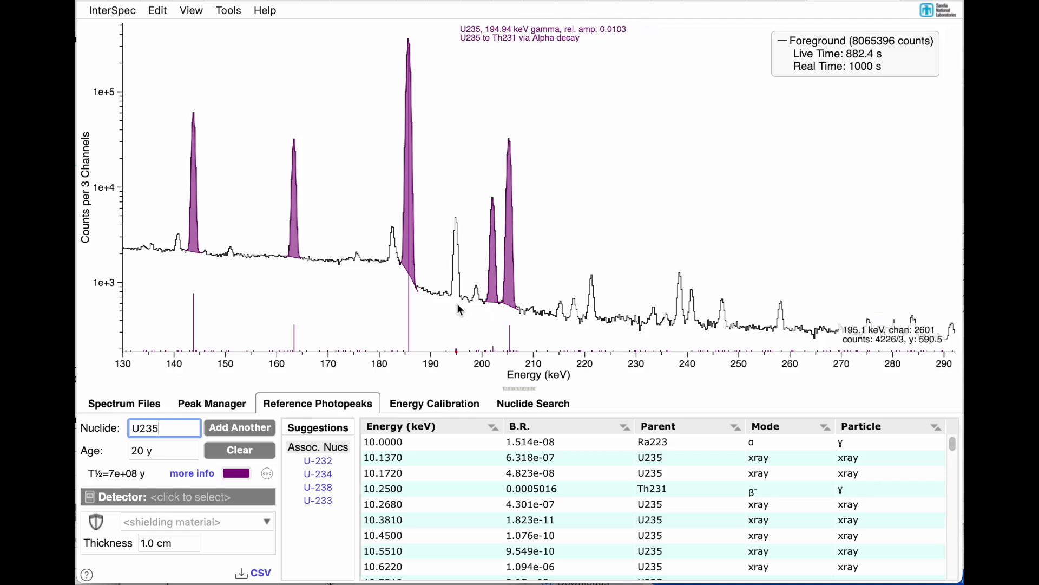
double_click(456, 303)
Step: Fit the weaker U235 peaks at 221.4, 240.88 and 246.8 keV
mouse_move(558, 316)
left_mouse_down()
mouse_move(803, 330)
mouse_move(841, 322)
mouse_move(567, 331)
left_mouse_up()
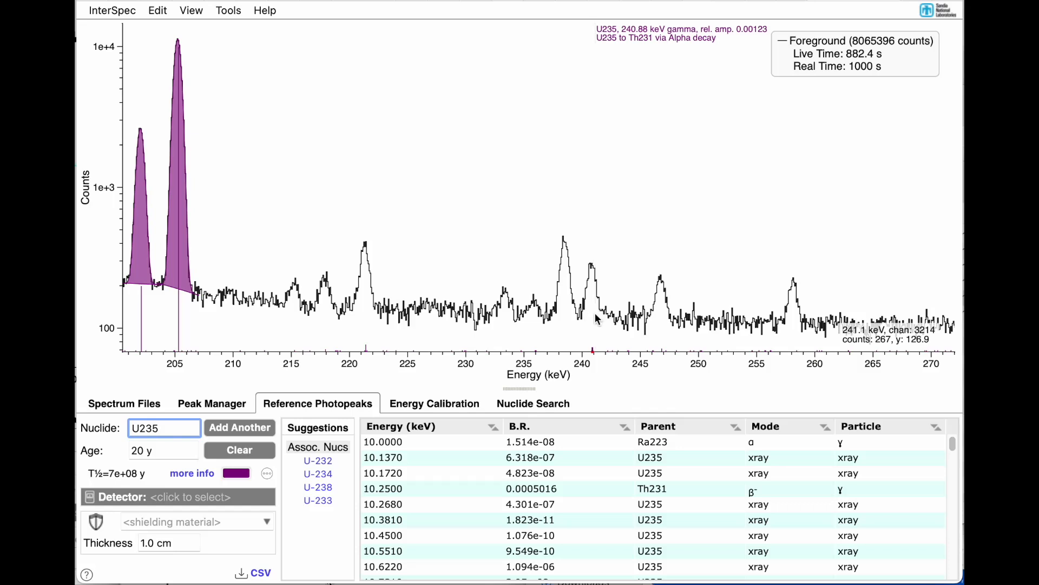
scroll(597, 318, "up", 5)
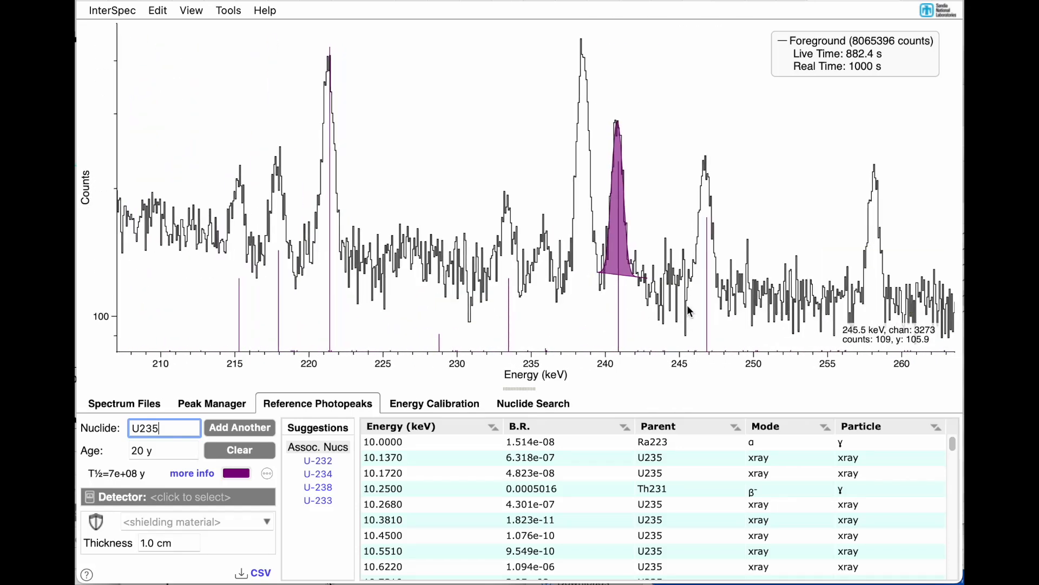
double_click(707, 298)
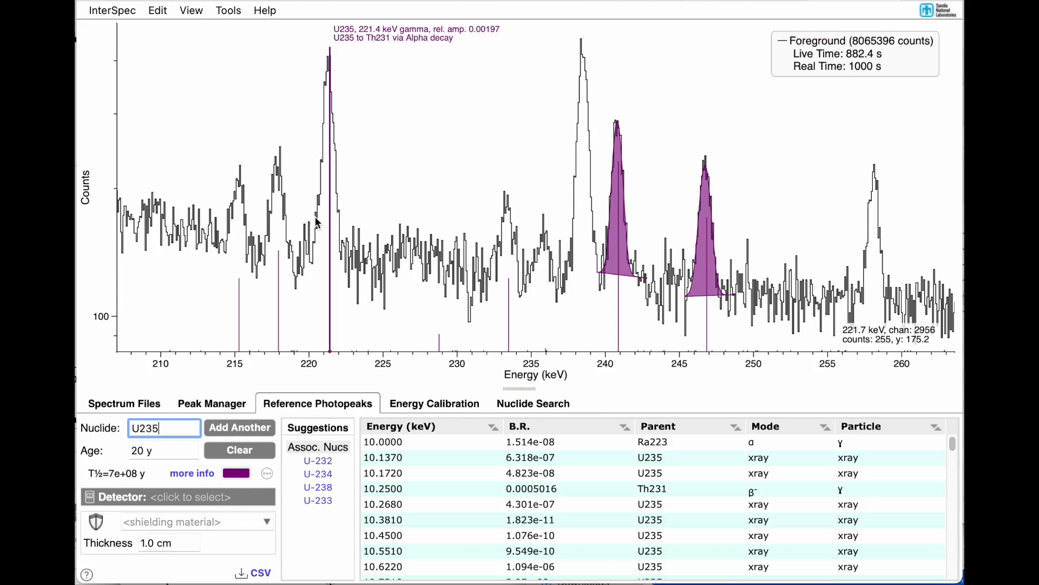
scroll(332, 235, "down", 5)
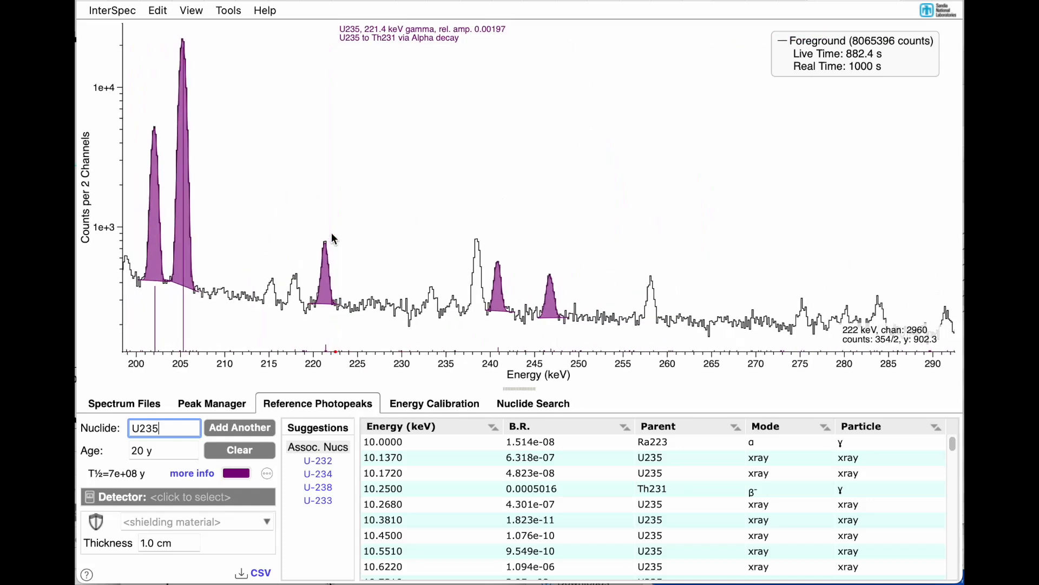
Step: Change the reference photopeak nuclide to U238
scroll(333, 238, "down", 4)
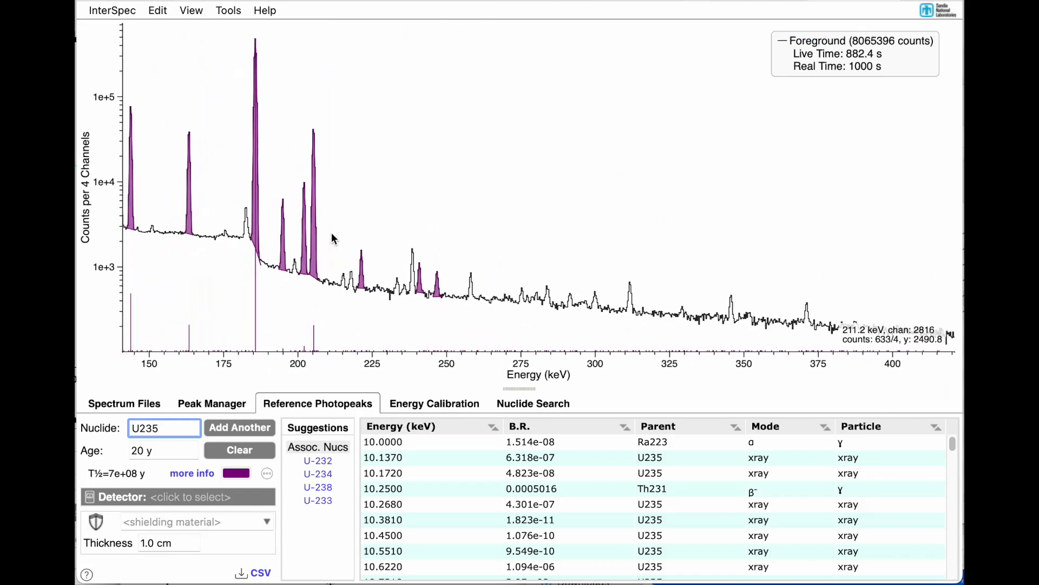
key("BackSpace")
type("8")
key("Return")
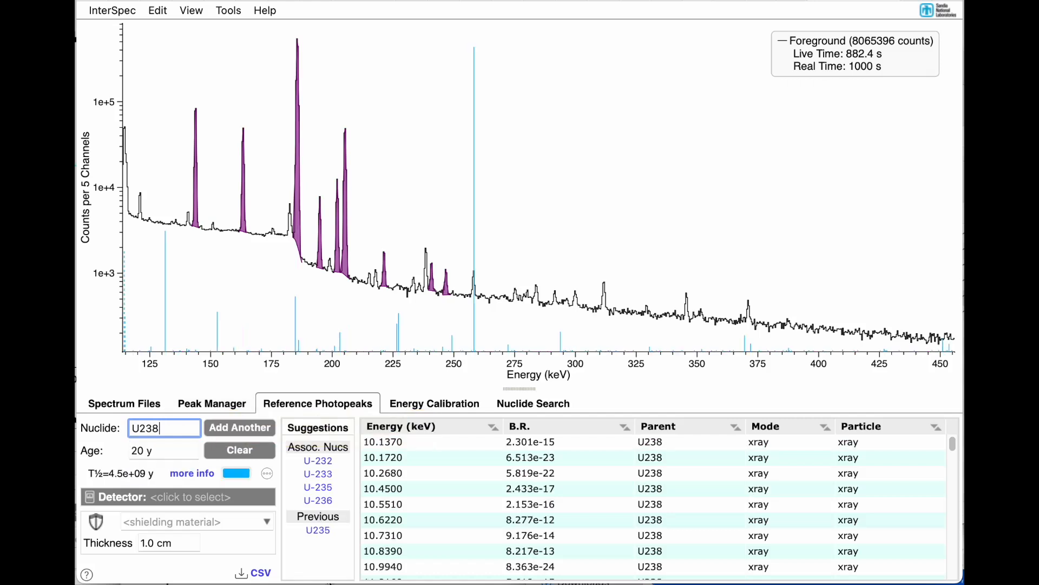
Step: Fit the U238 peaks at 258.26 and 766.37 keV
left_click_drag(445, 287, 802, 298)
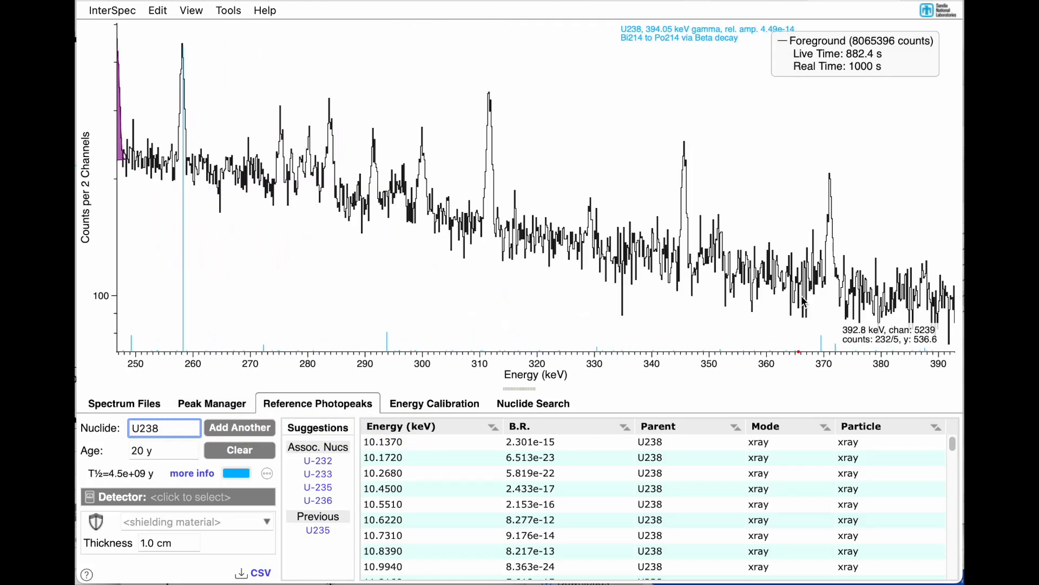
mouse_move(183, 165)
scroll(183, 165, "down", 5)
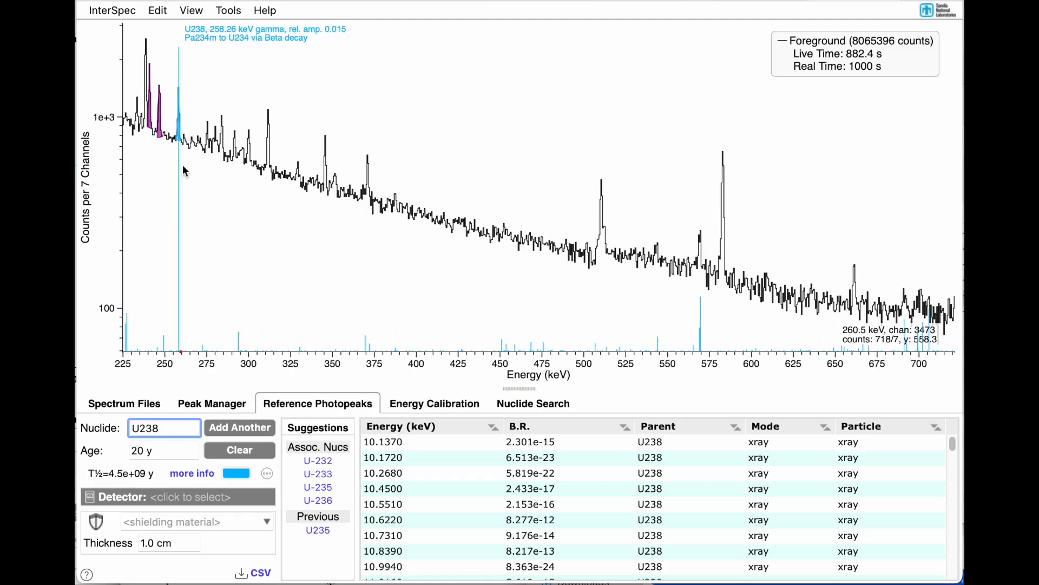
left_click_drag(586, 285, 901, 269)
double_click(314, 174)
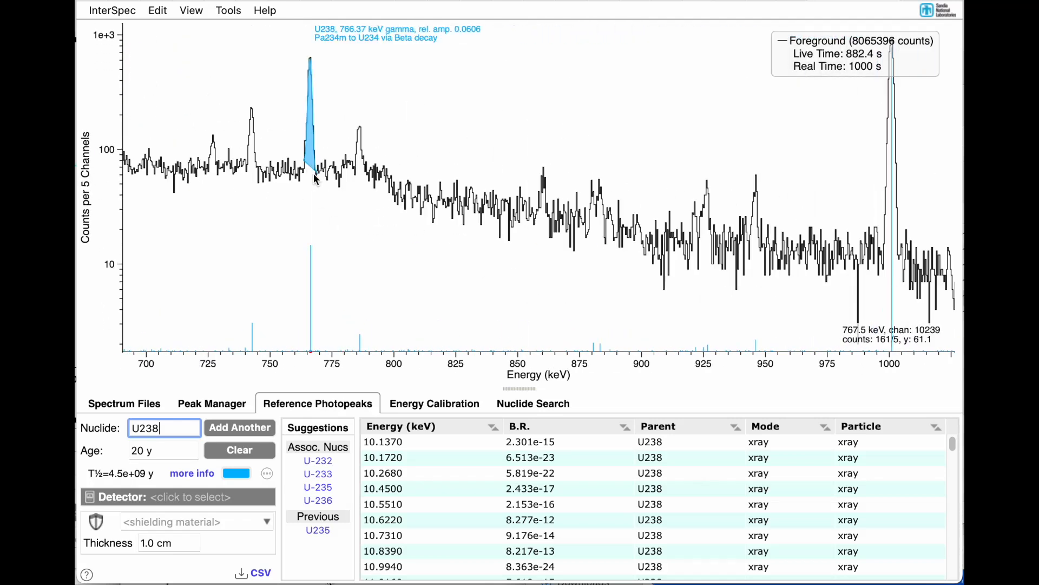
Step: Adjust the 766.37 keV peak's fit region and fit the U238 peaks at 742.77 and 786.25 keV, keeping a single peak at 786.25 keV
left_click_drag(303, 162, 298, 164)
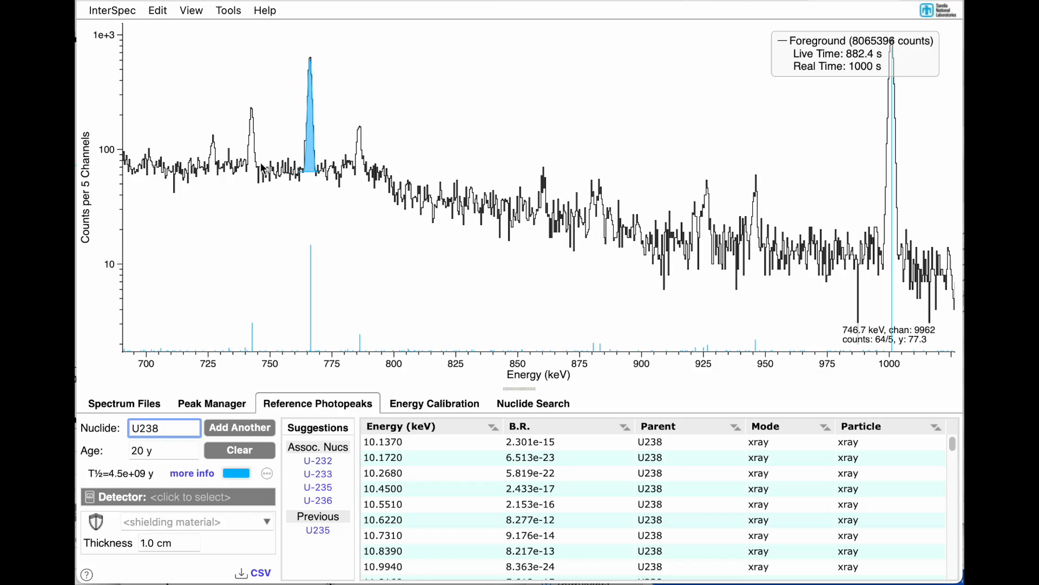
mouse_move(253, 171)
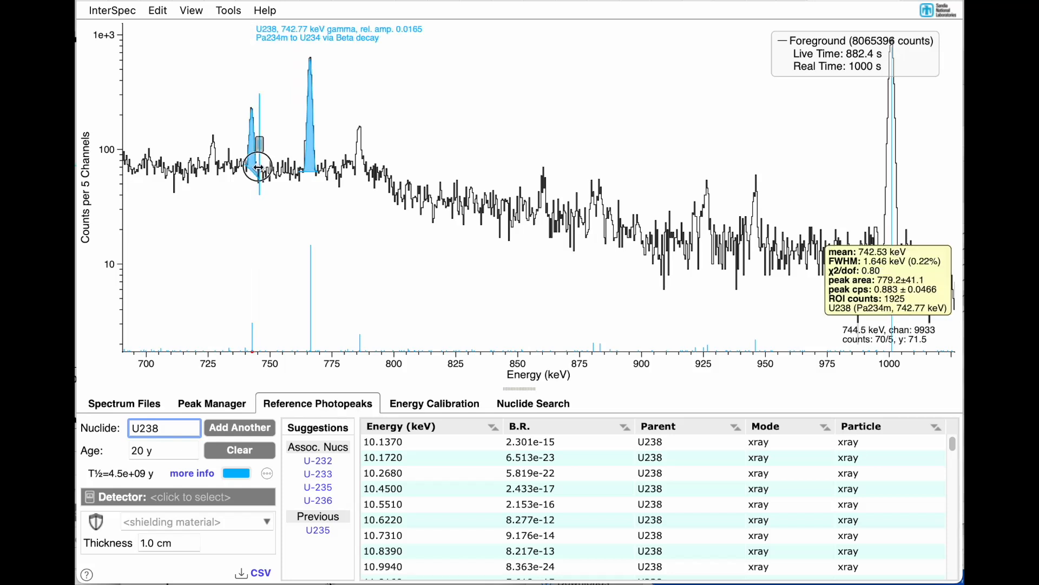
left_click_drag(258, 167, 261, 167)
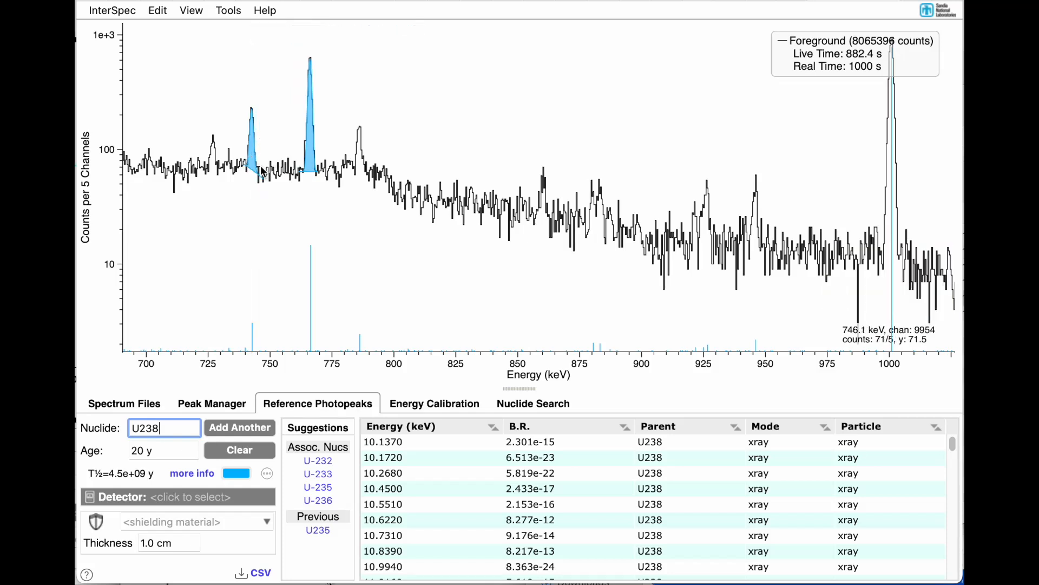
double_click(361, 169)
left_click_drag(363, 176, 368, 176)
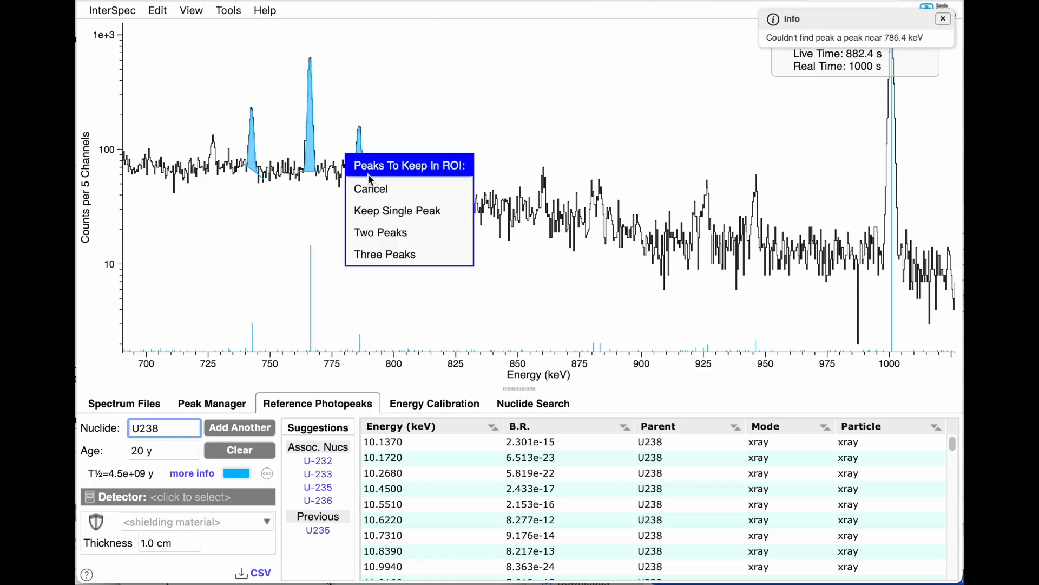
left_click(432, 211)
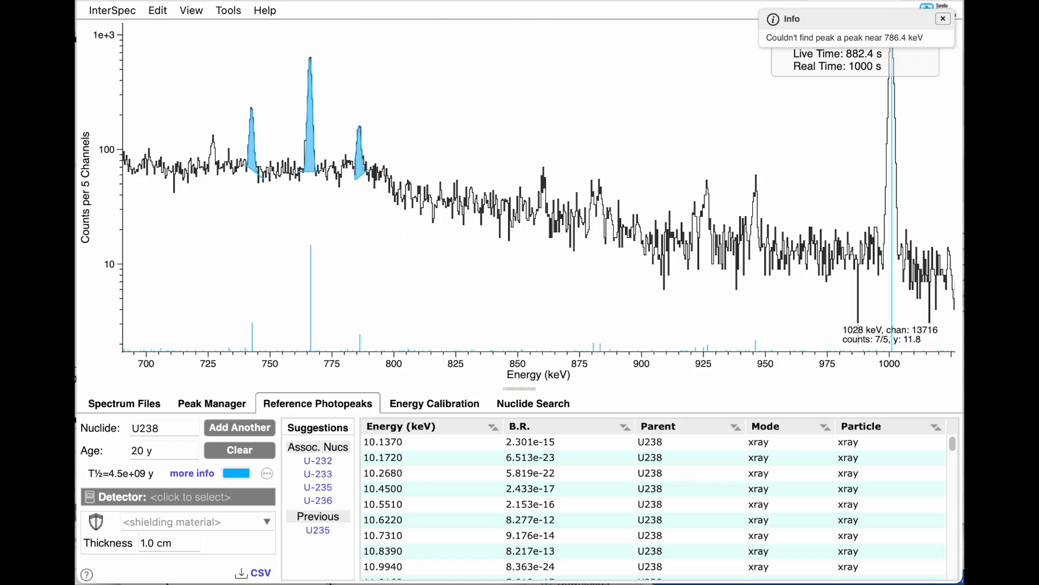
Step: Fit the U238 peaks at 1000.99 and 945.9 keV, widening the fit region of the 1000.99 keV peak
double_click(894, 255)
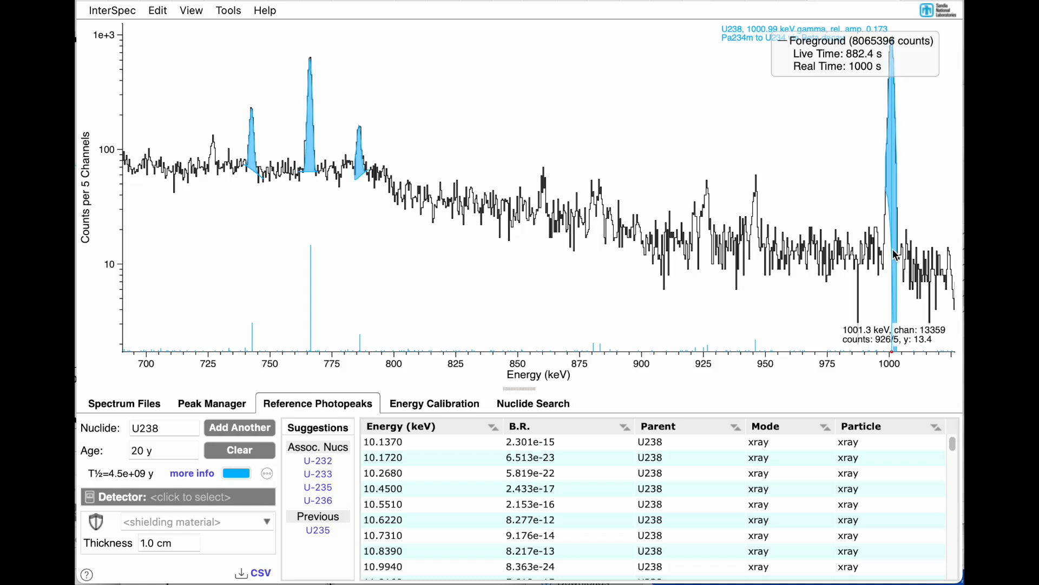
left_click_drag(873, 236, 910, 236)
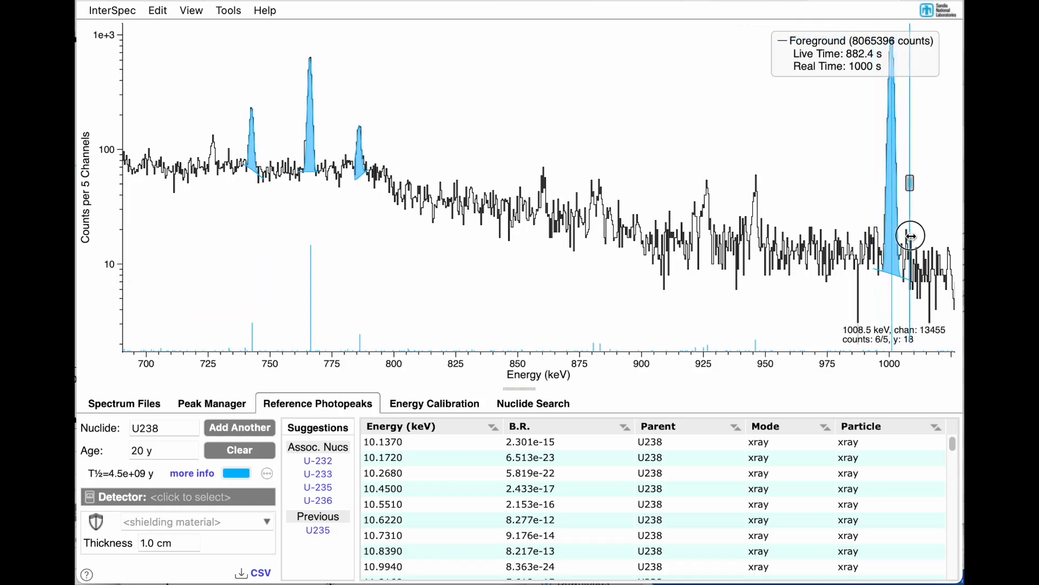
double_click(758, 242)
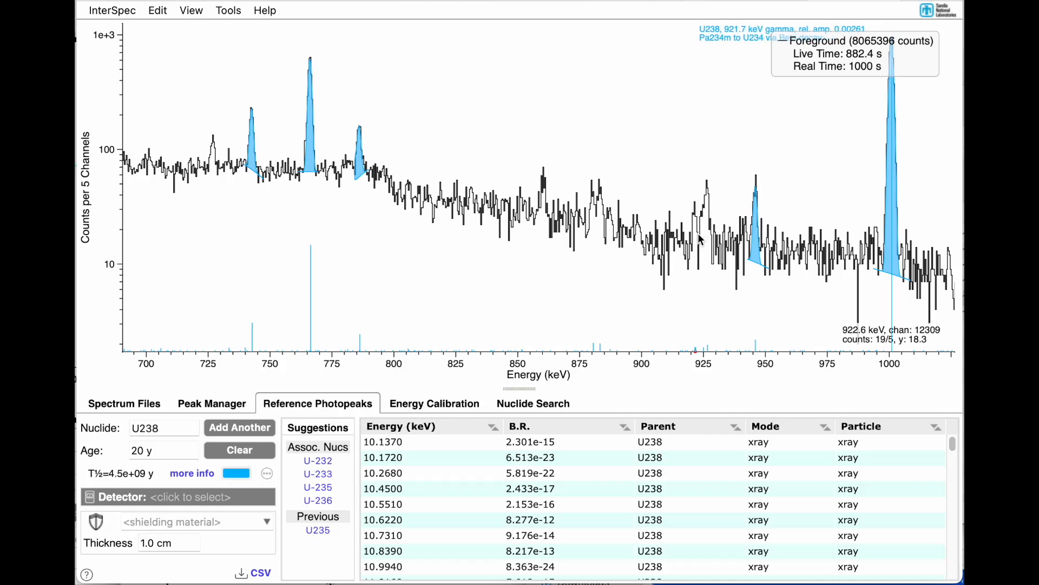
Step: Change the reference photopeak nuclide to U232
scroll(699, 238, "down", 6)
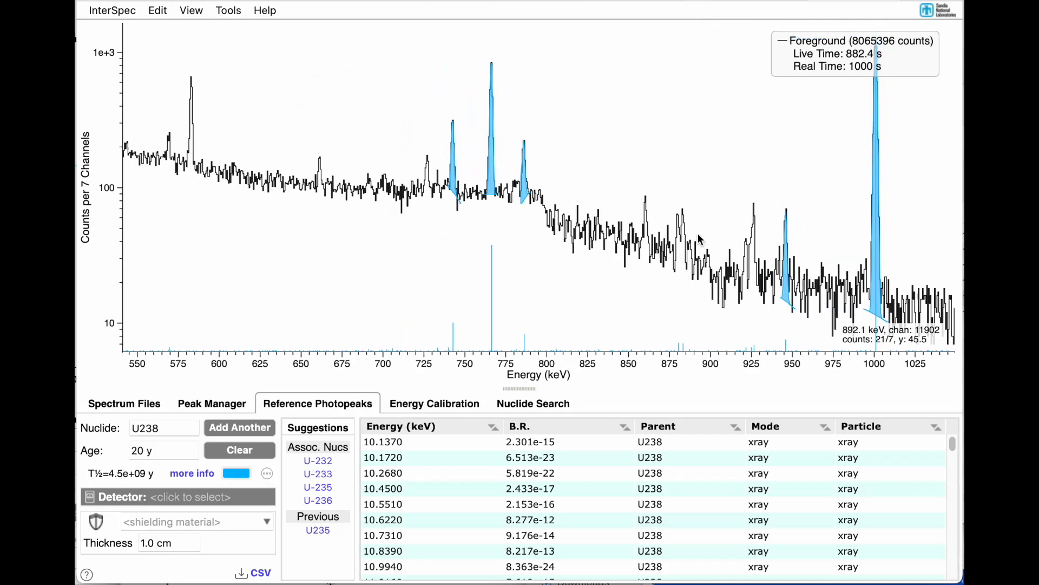
mouse_move(329, 266)
left_mouse_down()
mouse_move(479, 259)
mouse_move(330, 259)
left_mouse_up()
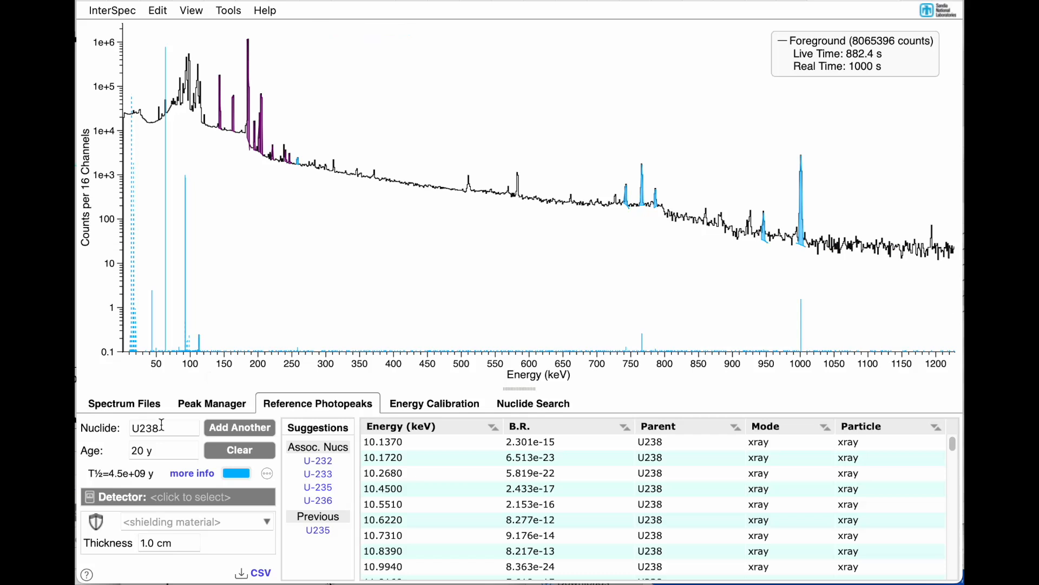
key("BackSpace")
type("2")
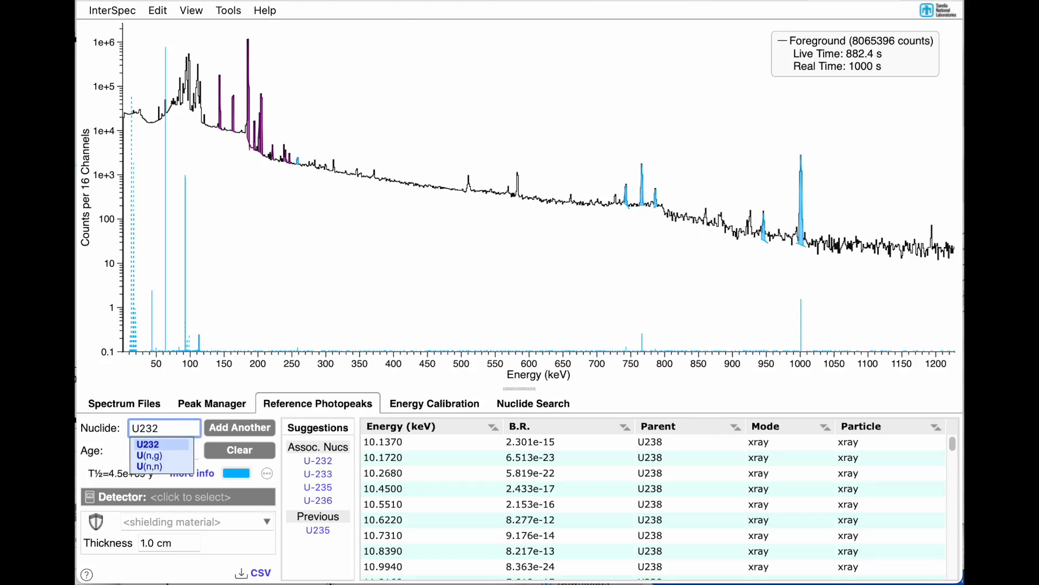
key("Return")
Step: Fit the U232 peaks at 238.63 and 300.09 keV
left_click_drag(259, 330, 343, 322)
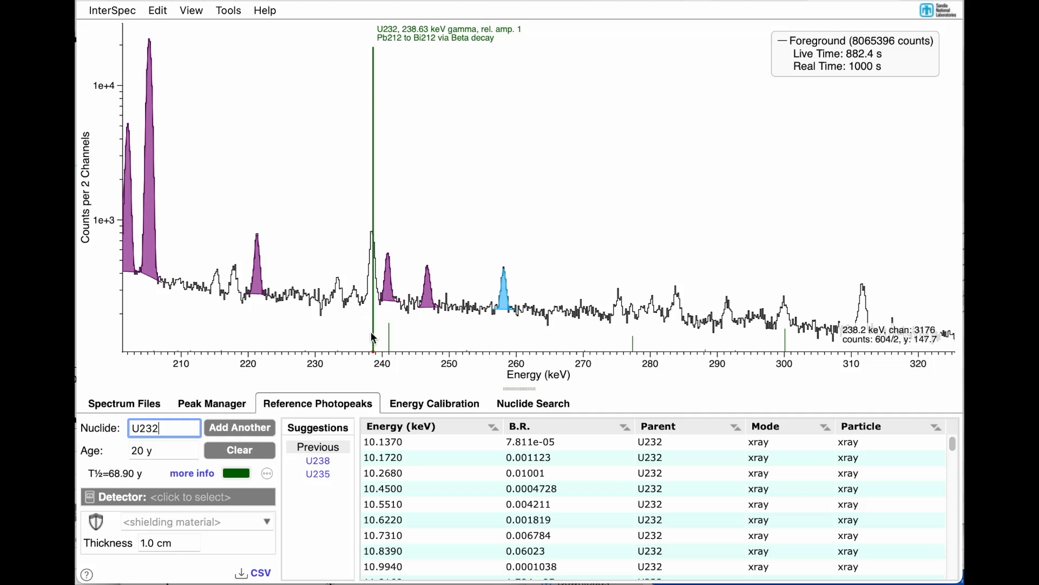
scroll(371, 331, "down", 3)
left_click_drag(415, 332, 551, 332)
scroll(551, 332, "down", 5)
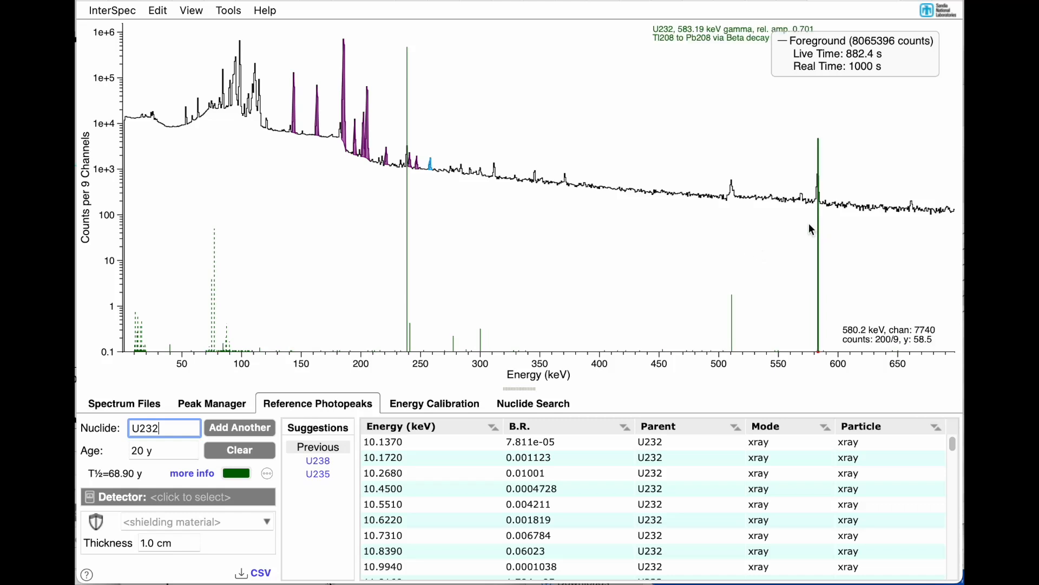
mouse_move(389, 287)
left_click_drag(388, 288, 460, 288)
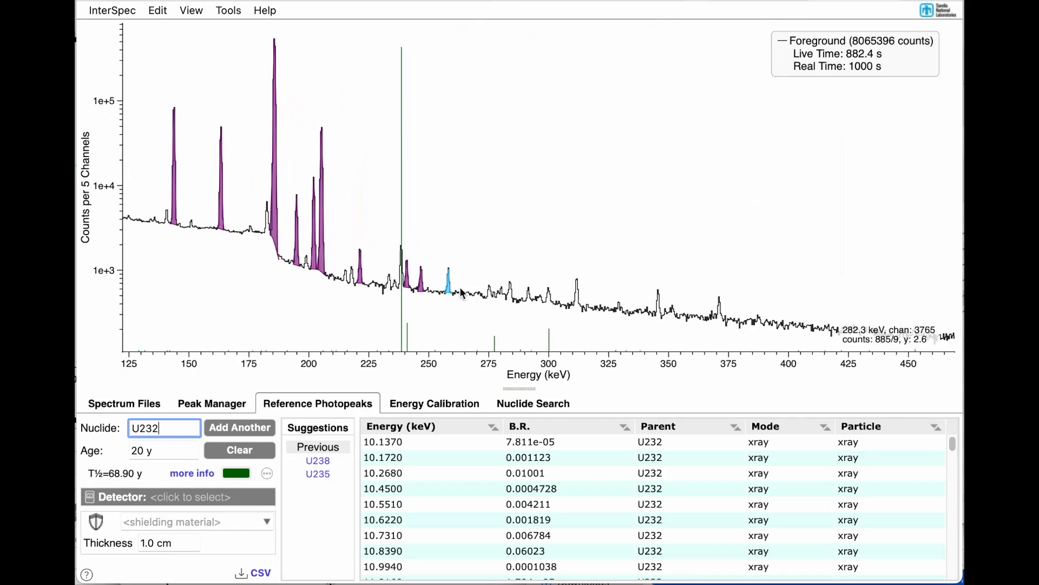
double_click(346, 244)
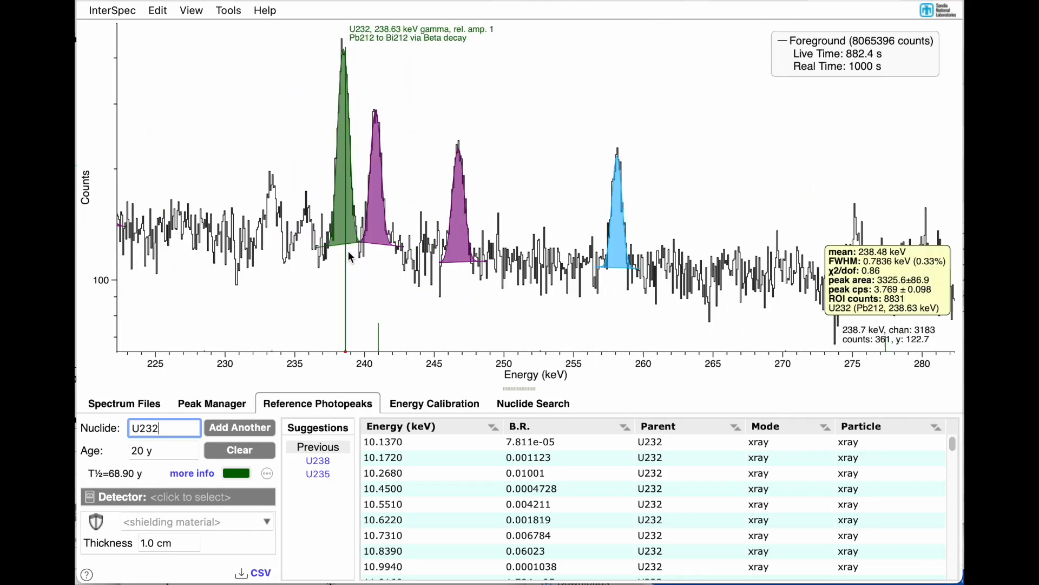
scroll(554, 287, "right", 10)
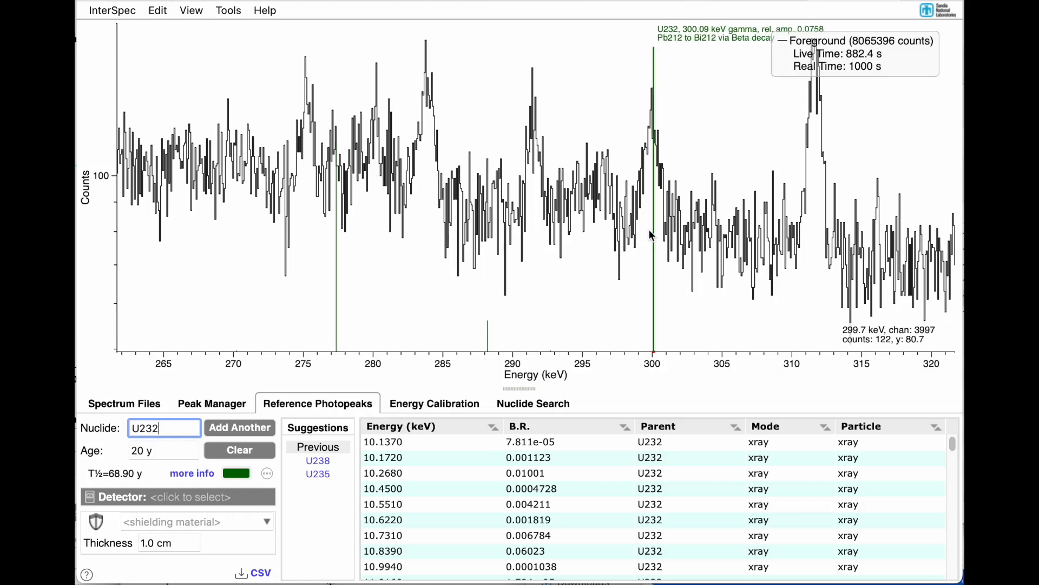
double_click(649, 229)
Step: Fit the U232 peaks at 583.19 and 727.33 keV
scroll(649, 229, "down", 3)
scroll(649, 232, "right", 10)
scroll(650, 233, "down", 5)
scroll(650, 235, "right", 15)
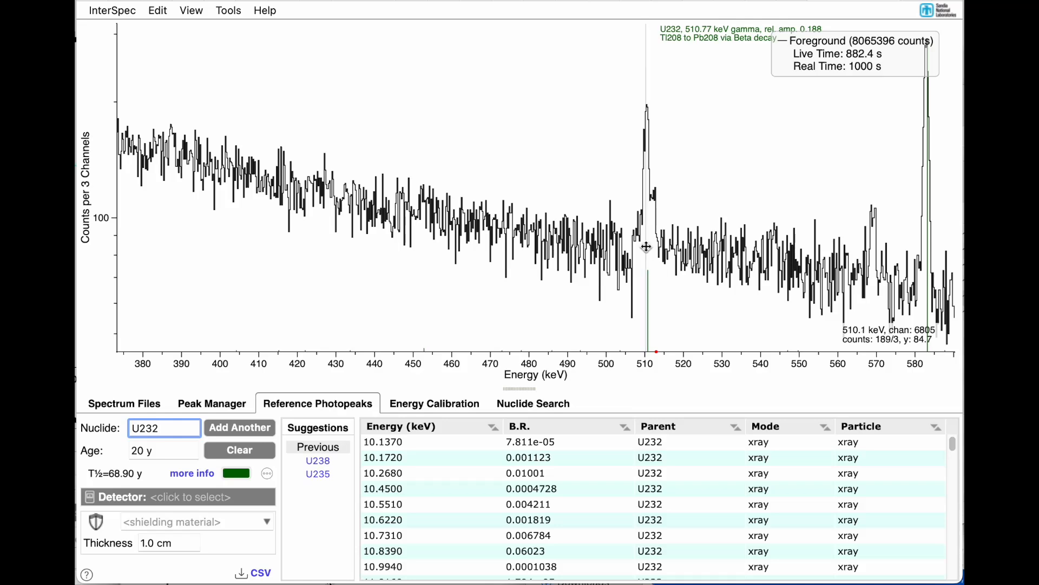
scroll(647, 244, "right", 10)
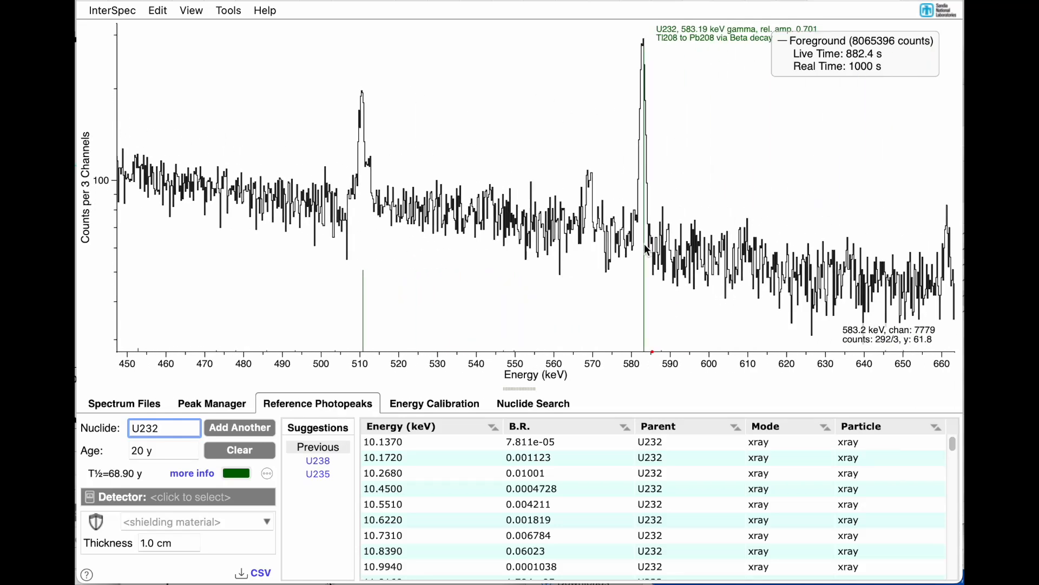
scroll(646, 249, "right", 20)
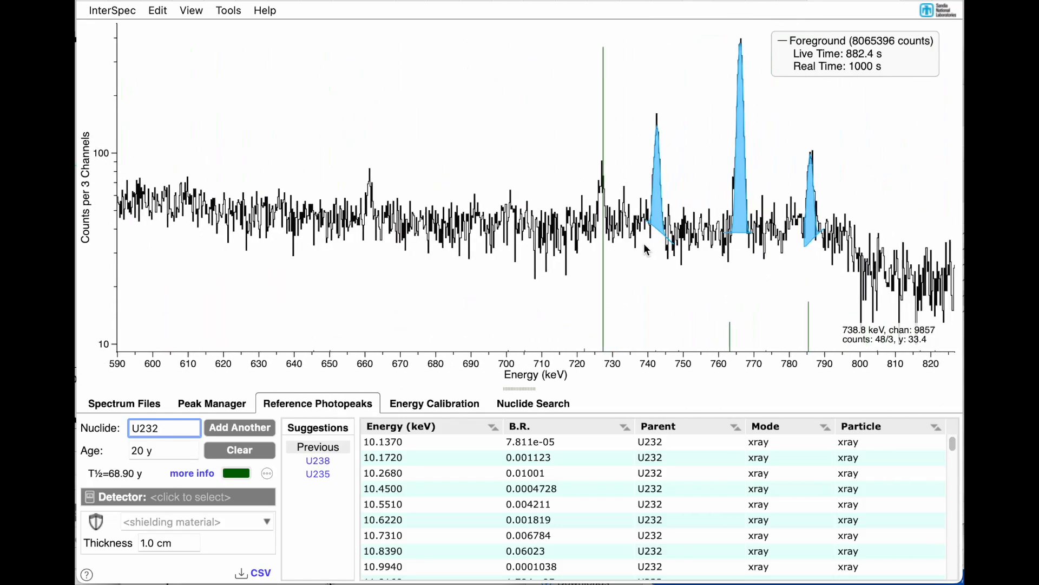
scroll(644, 249, "right", 3)
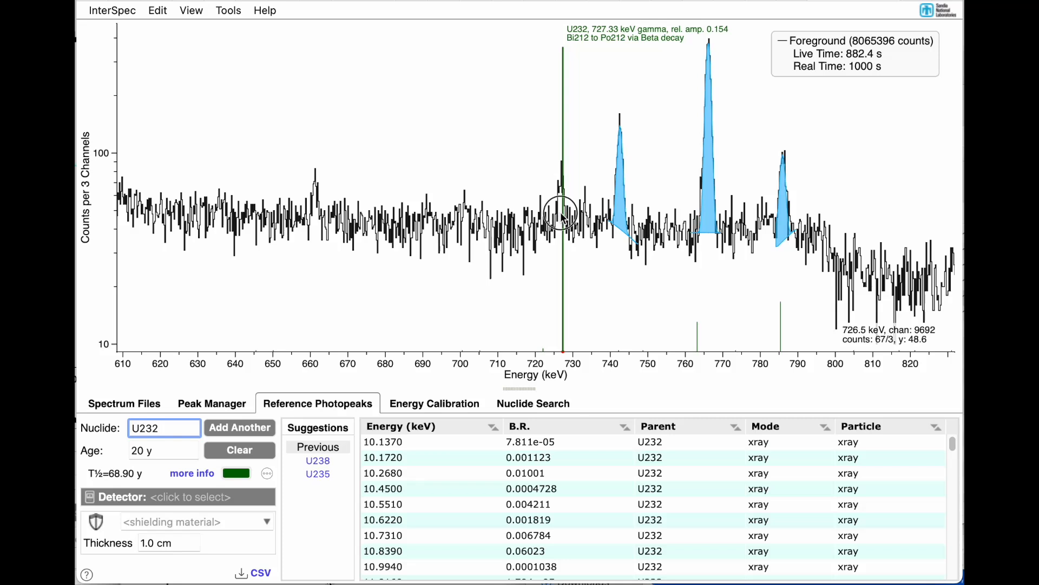
Step: Fit the peak at 860.56 keV and assign U232 to it
scroll(562, 216, "right", 20)
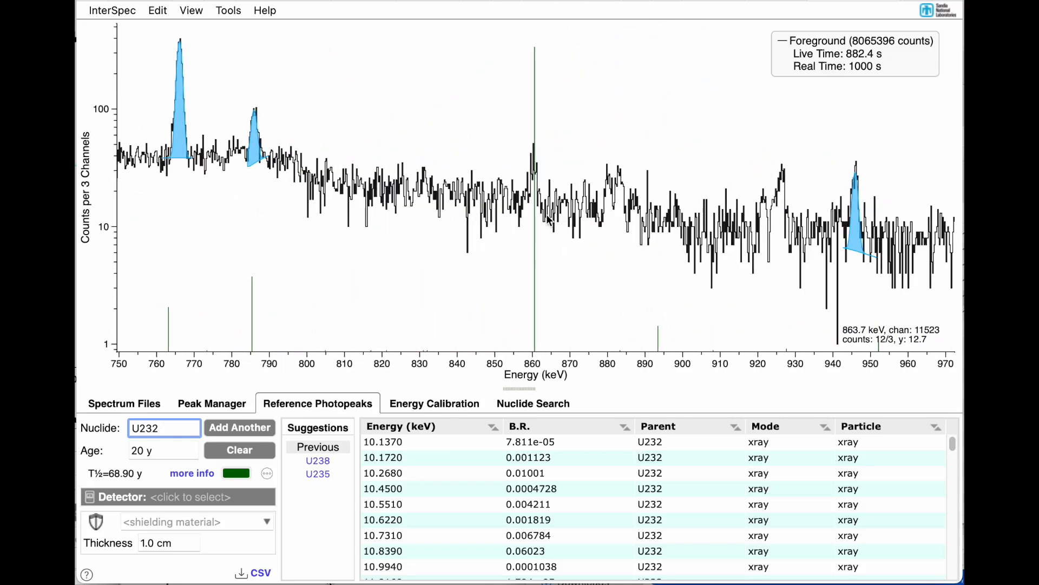
left_click(534, 209)
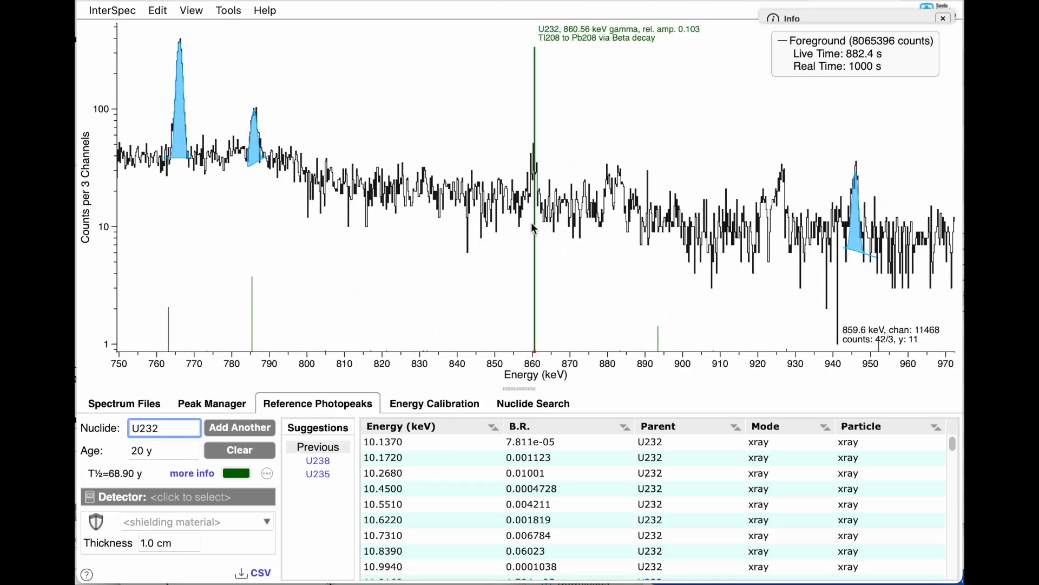
scroll(529, 221, "down", 5)
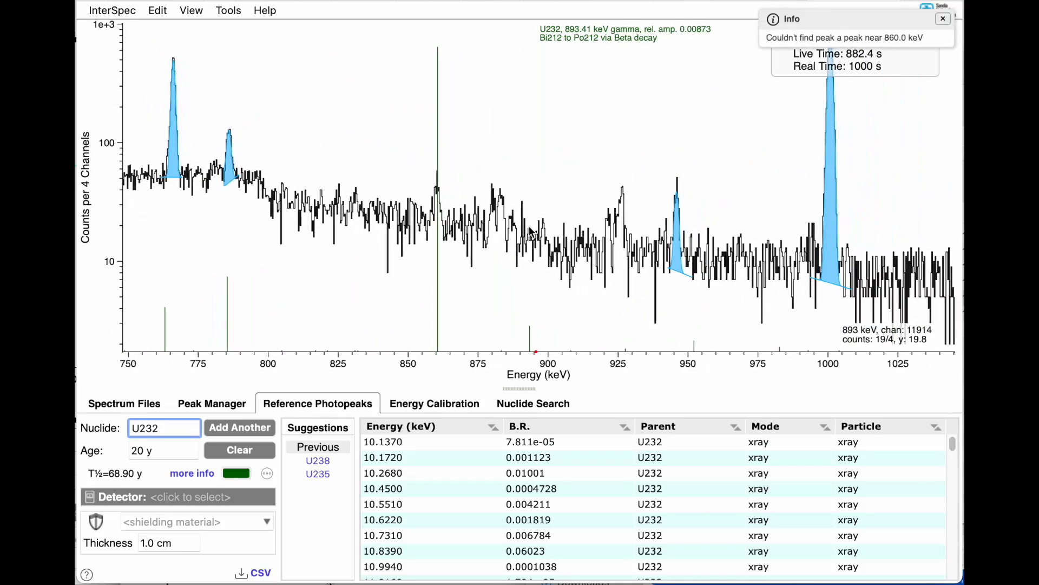
double_click(427, 251)
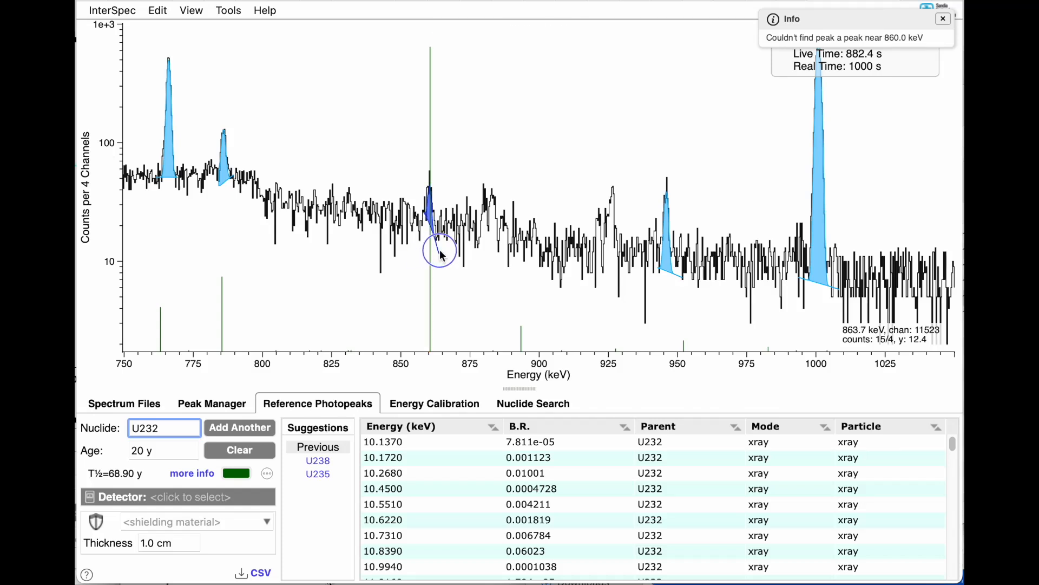
right_click(440, 252)
left_click(451, 287)
Step: Load Background.CHN from the file browser as the background spectrum
scroll(452, 287, "down", 1)
scroll(451, 289, "down", 3)
scroll(726, 276, "down", 2)
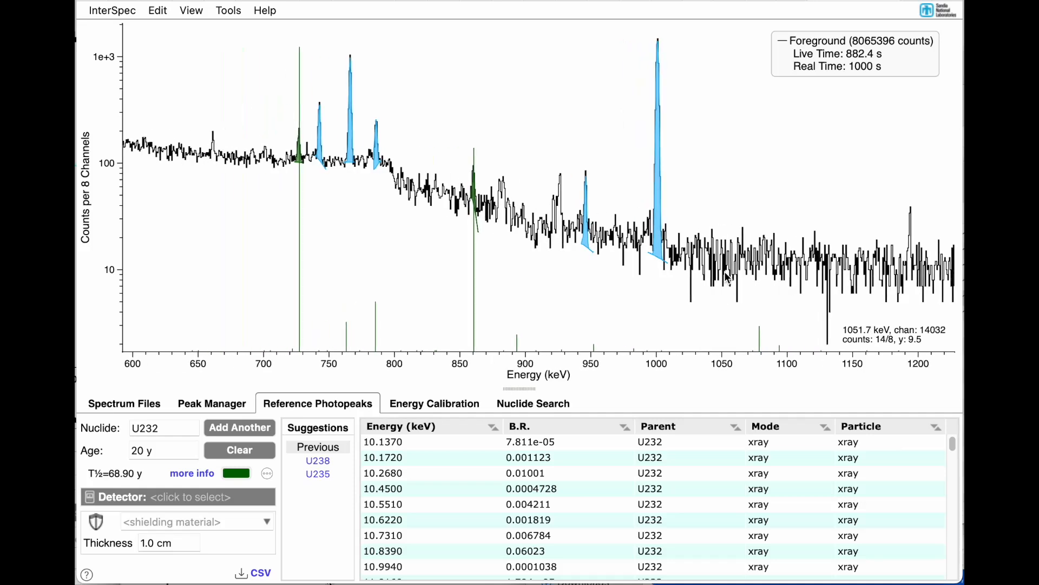
scroll(687, 285, "down", 1)
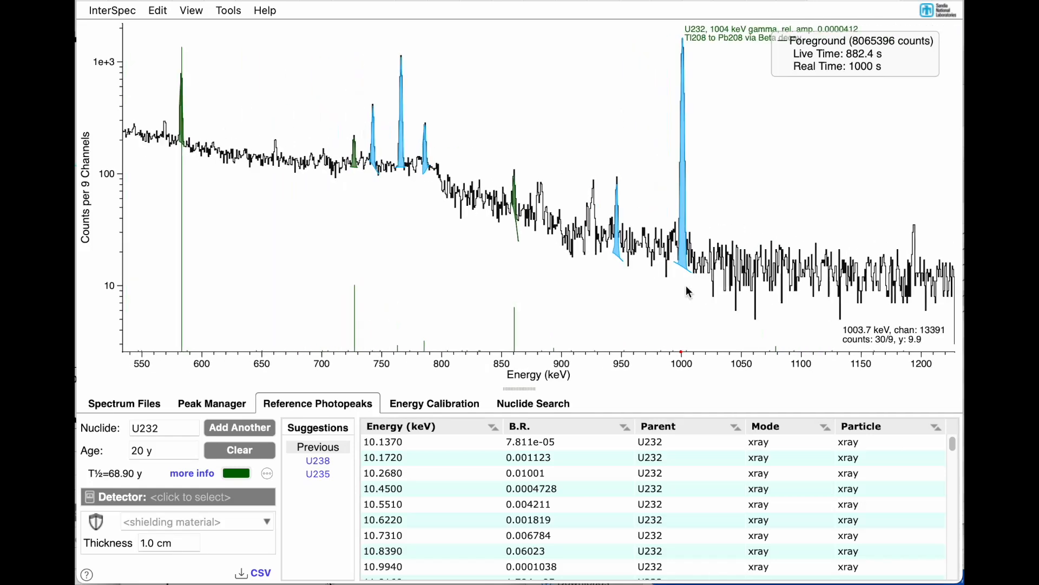
scroll(687, 286, "down", 3)
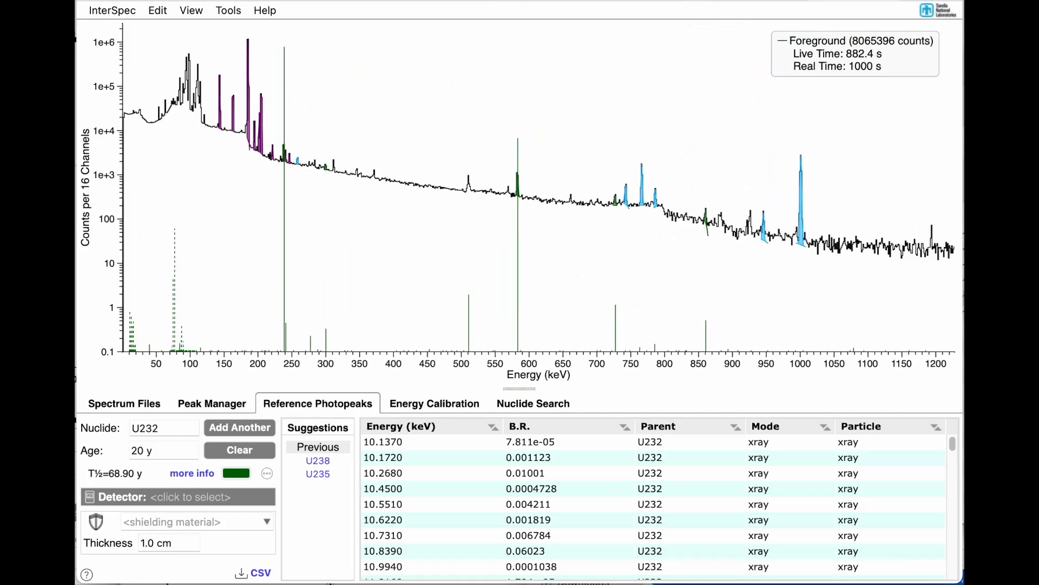
key("super+Tab")
left_click_drag(673, 237, 520, 255)
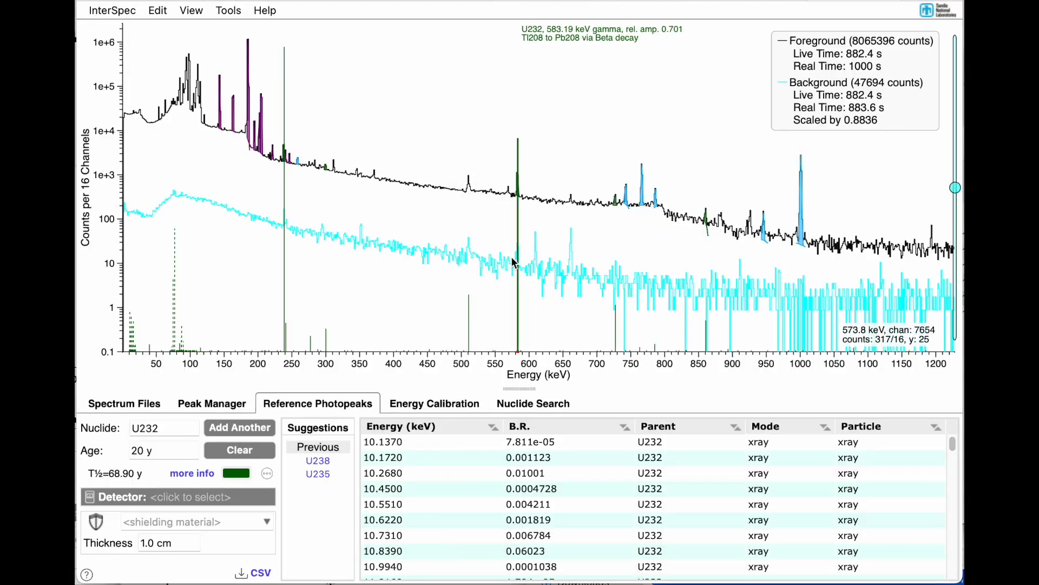
Step: Compare foreground and background around 238 keV and set Background.CHN as the foreground spectrum
mouse_move(287, 263)
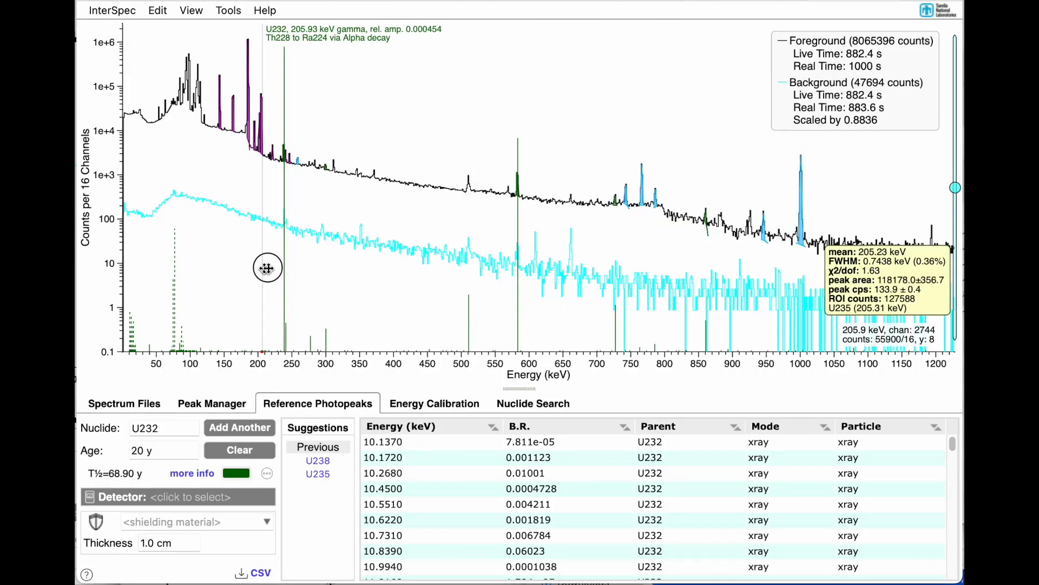
left_click_drag(263, 262, 317, 267)
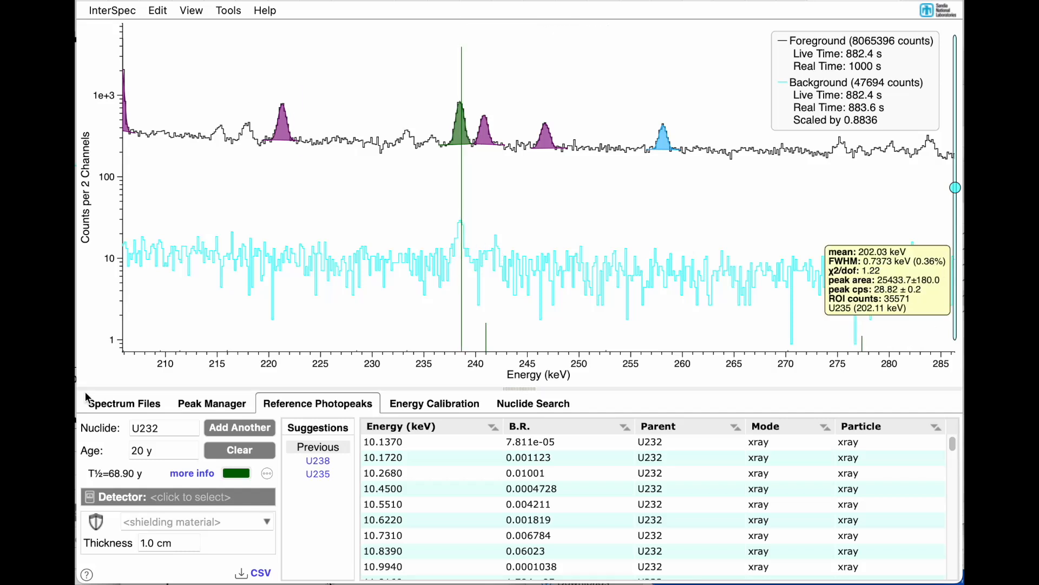
left_click(110, 405)
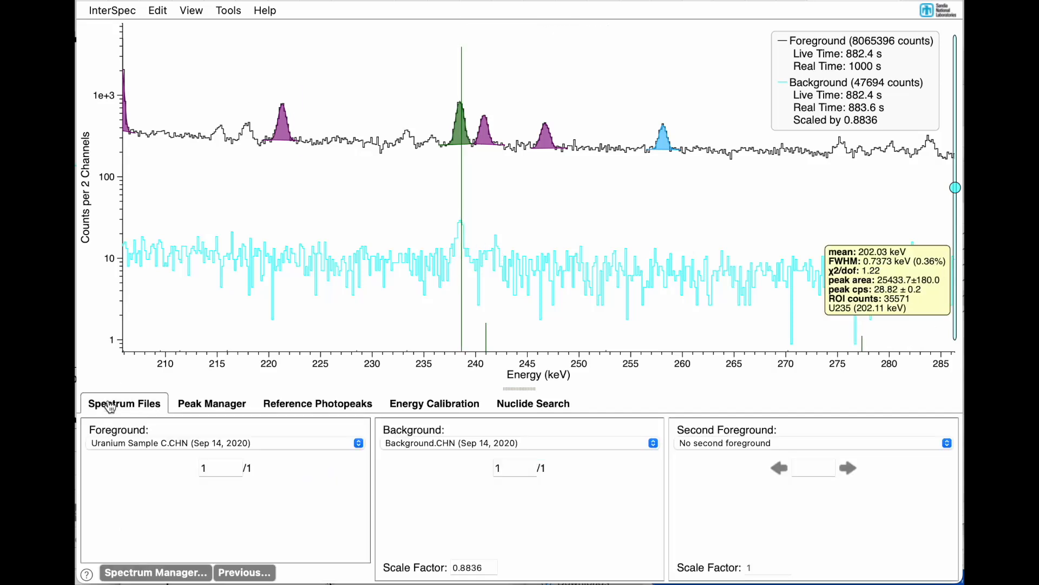
left_click(121, 446)
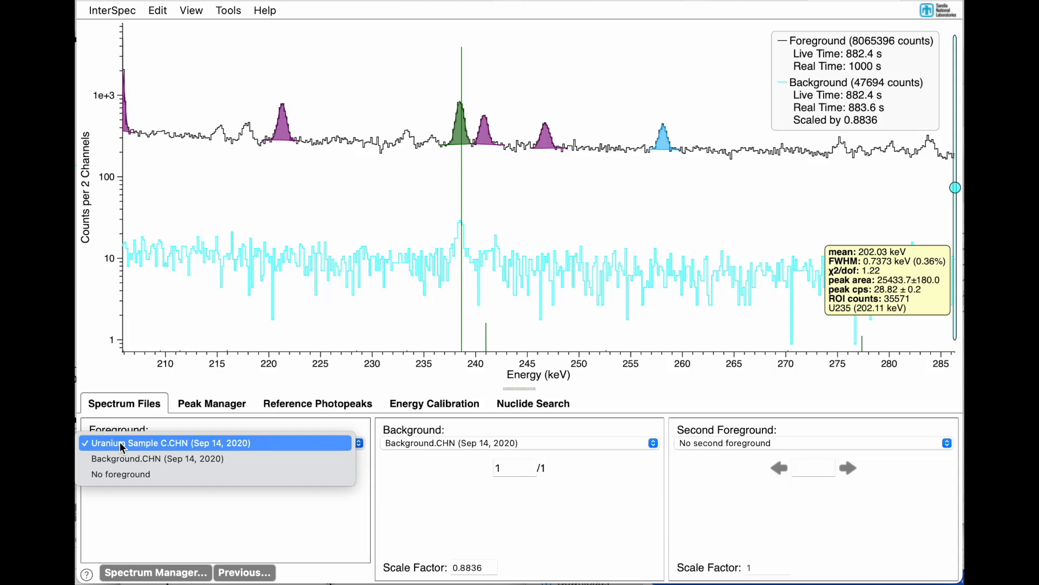
left_click(123, 462)
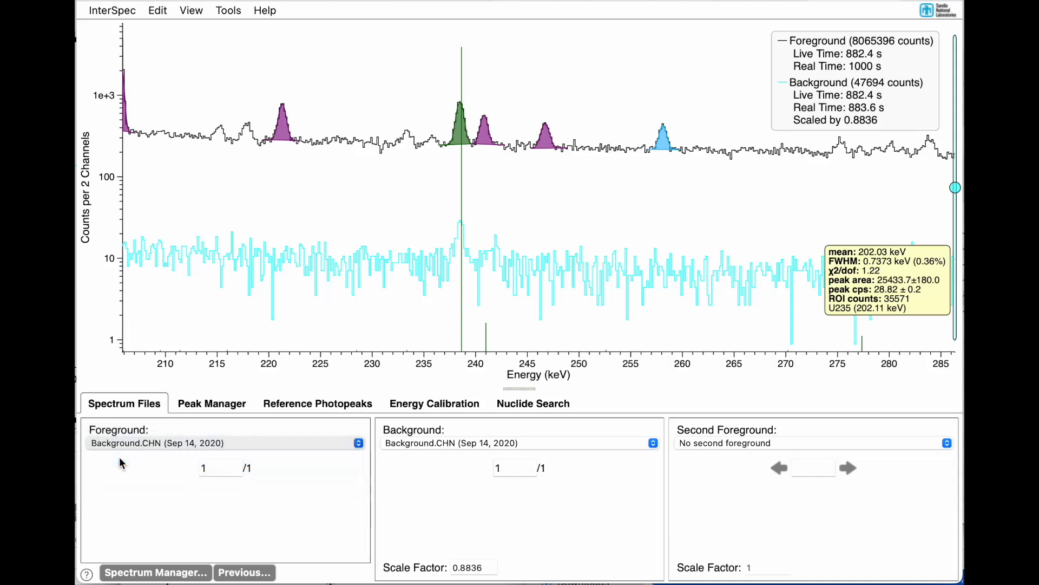
Step: Fit the peaks near 238, 295 and 352 keV in the background spectrum
left_click_drag(258, 247, 343, 236)
double_click(293, 116)
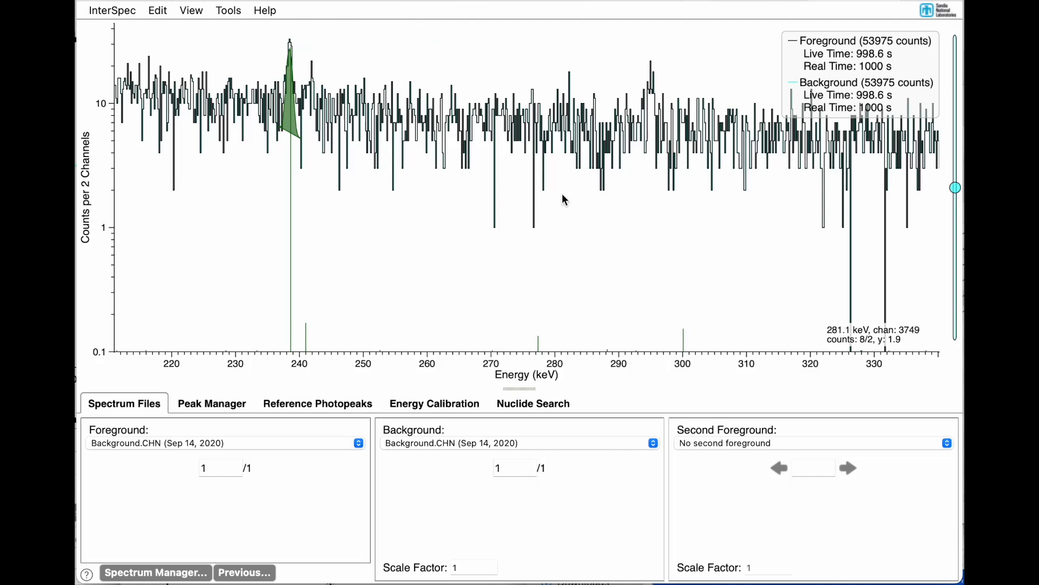
double_click(652, 137)
scroll(651, 136, "right", 5)
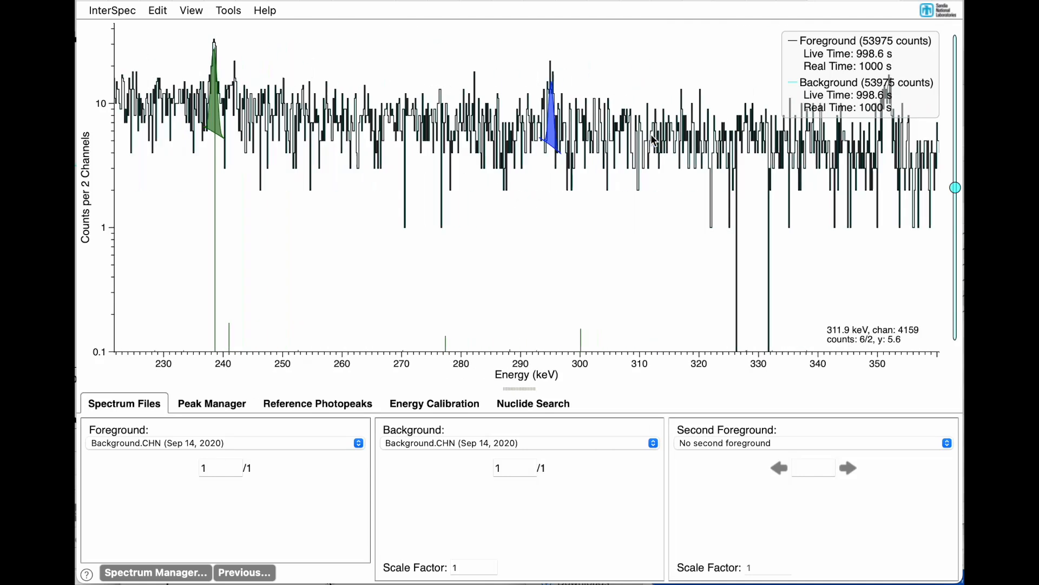
double_click(712, 138)
scroll(682, 139, "right", 5)
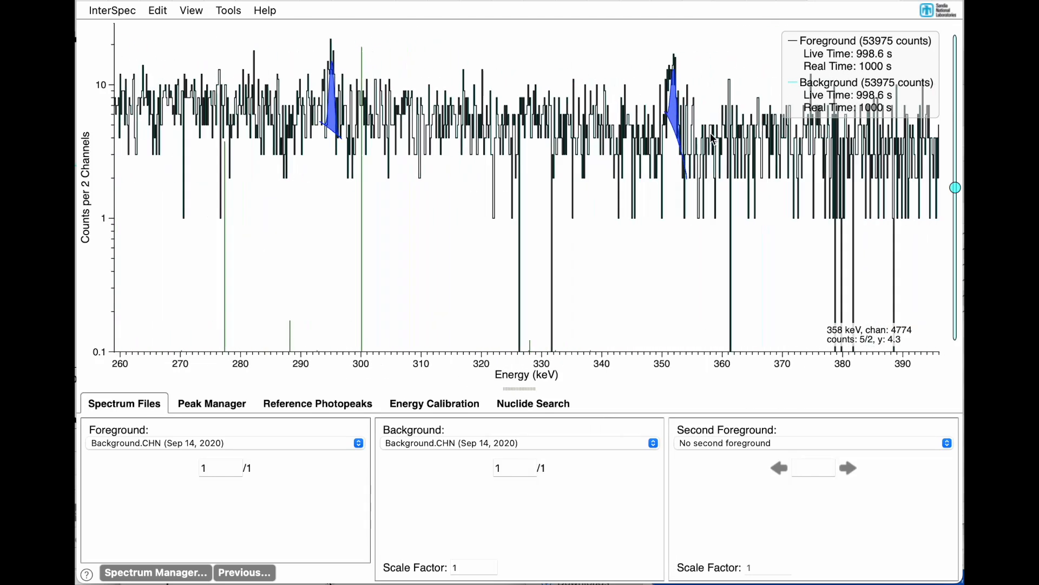
Step: Fit the background peaks near 511 and 583 keV and widen their fit regions
left_click_drag(445, 104, 478, 123)
scroll(477, 123, "right", 10)
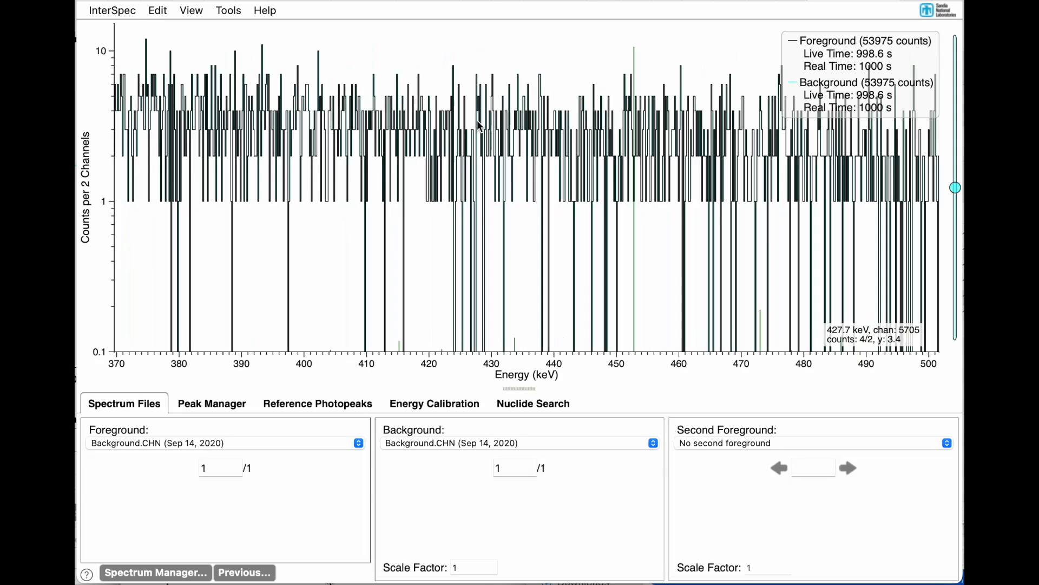
scroll(477, 122, "down", 5)
scroll(478, 124, "right", 5)
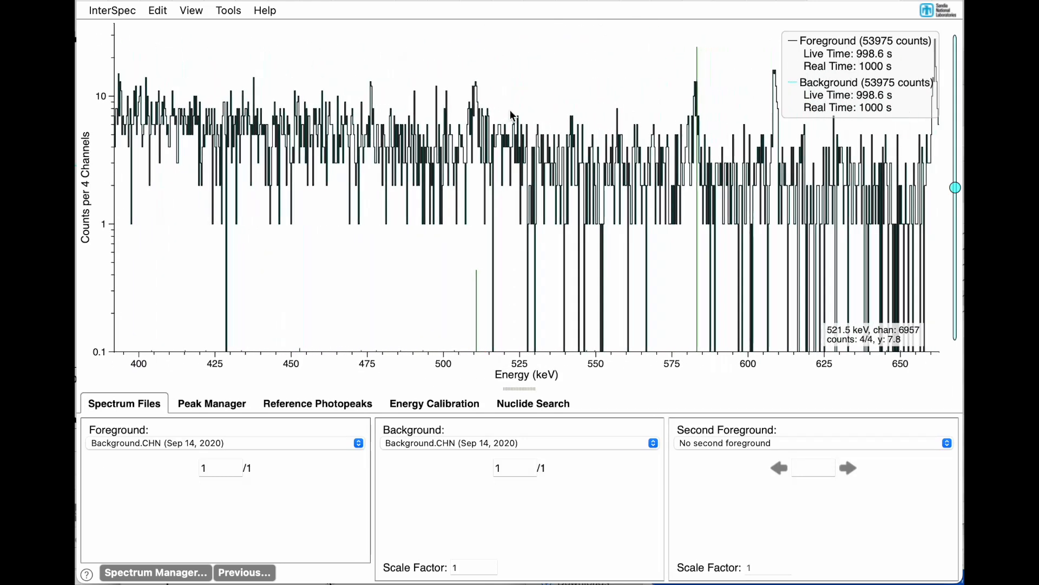
double_click(475, 150)
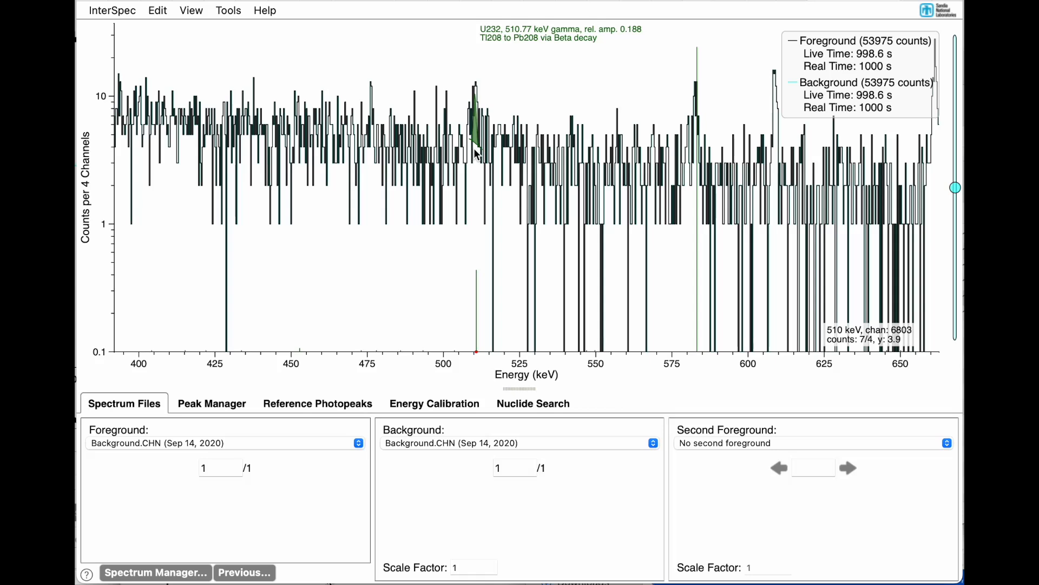
left_click_drag(483, 150, 490, 150)
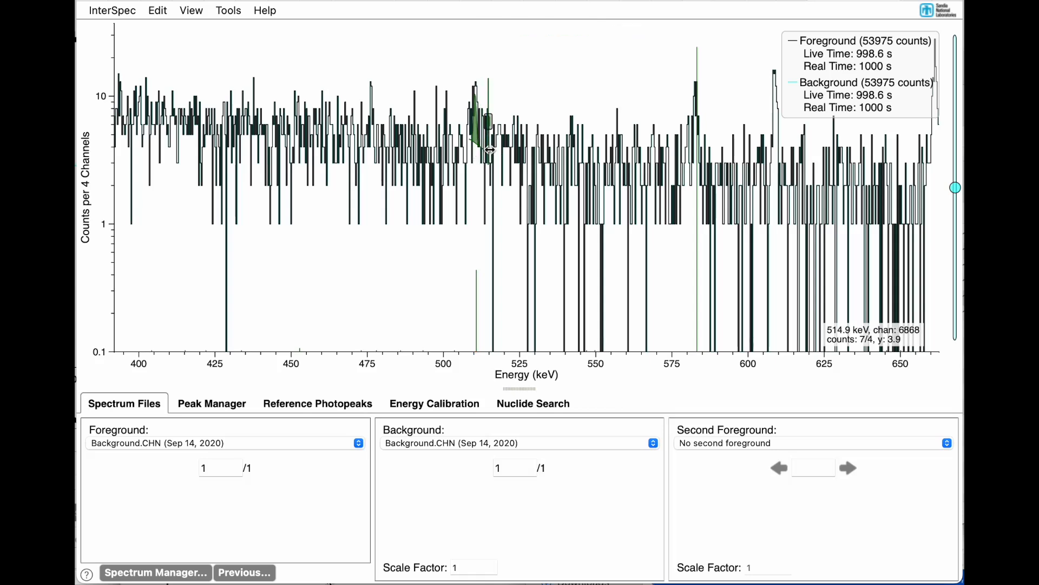
double_click(694, 177)
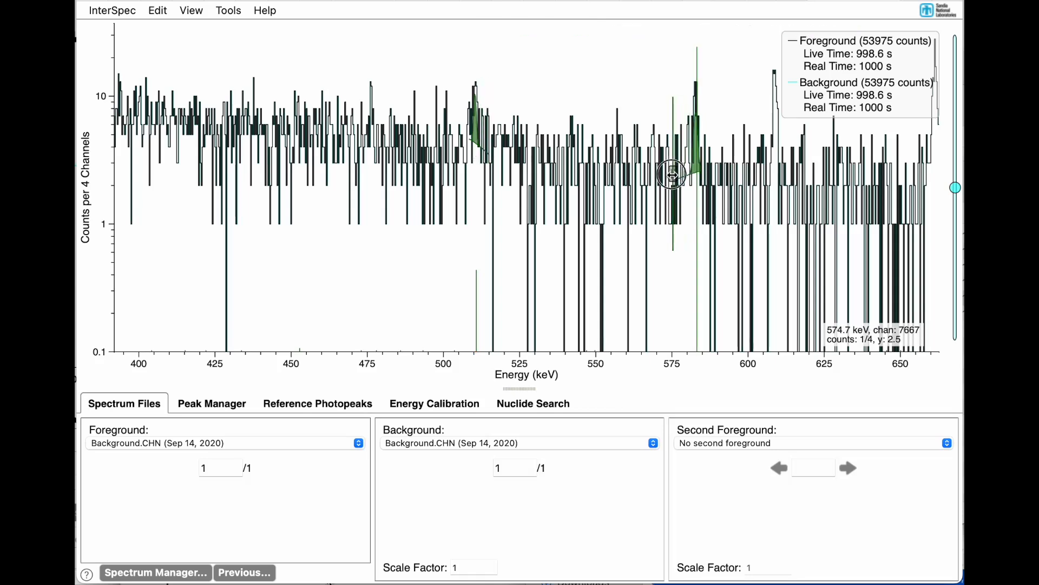
left_click_drag(702, 171, 710, 169)
Step: Fit single peaks near 609 and 661 keV over chosen energy ranges, extending the 609 keV region to about 602 keV
scroll(712, 169, "right", 6)
scroll(713, 174, "right", 1)
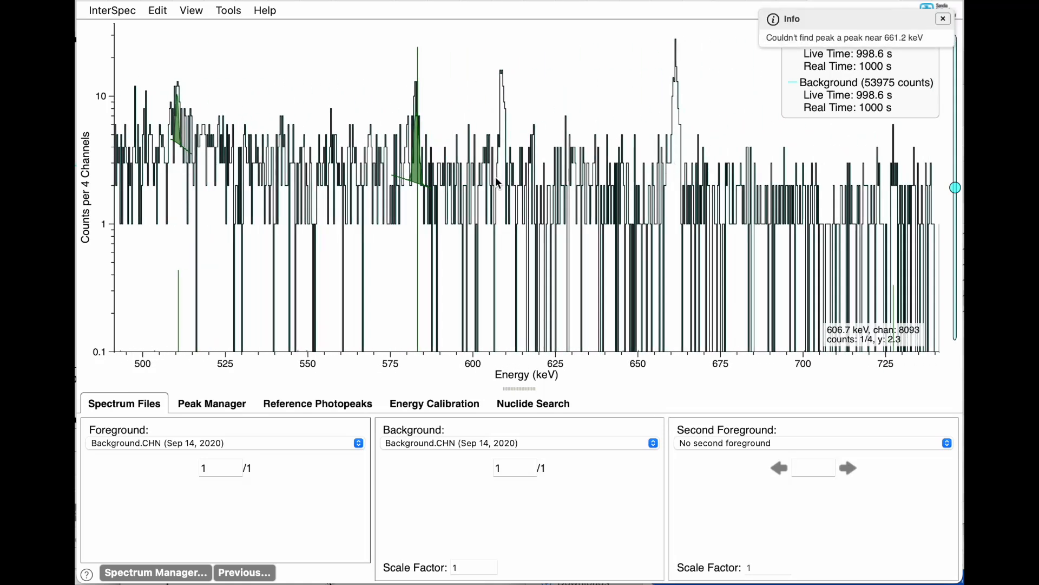
left_click_drag(500, 180, 513, 180)
left_click(524, 216)
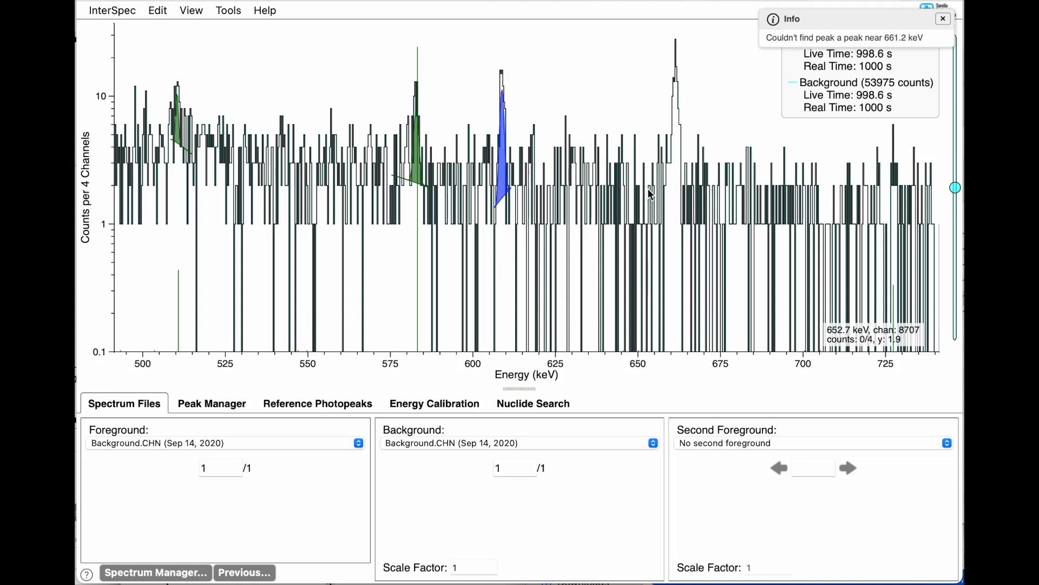
left_click_drag(492, 185, 478, 182)
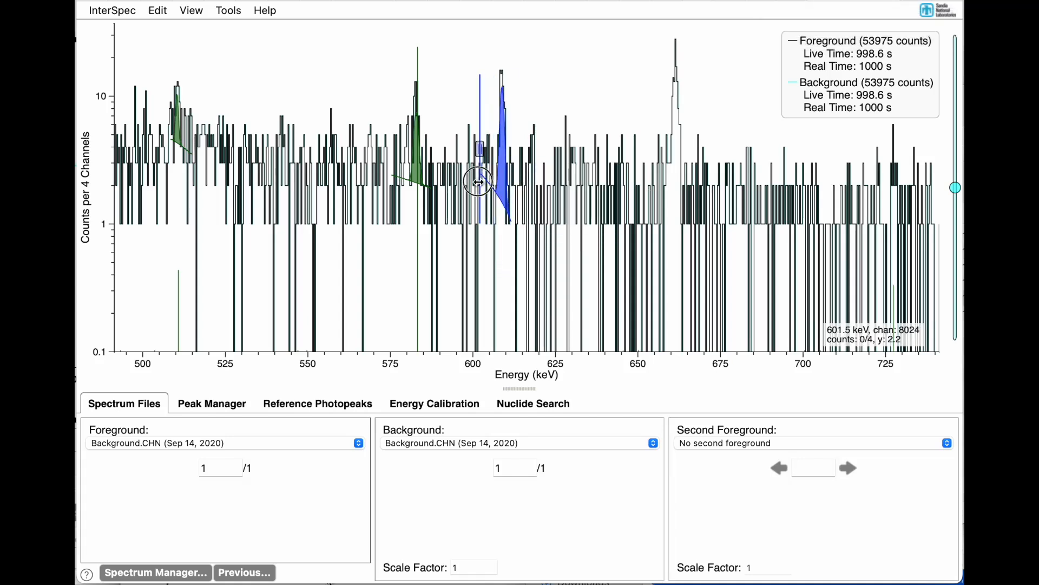
left_click_drag(661, 194, 702, 192)
left_click(703, 225)
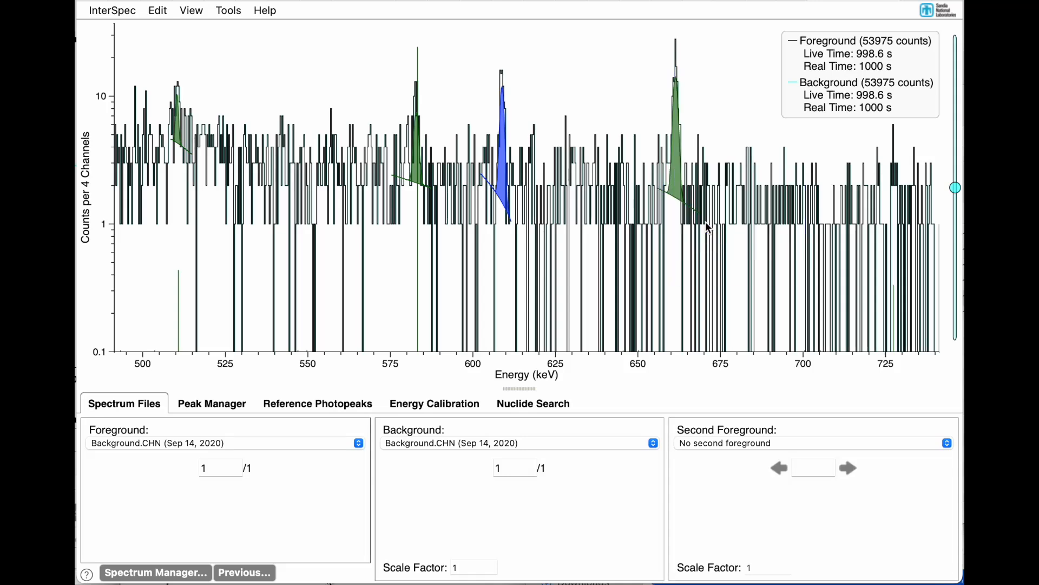
Step: Try to fit a background peak near 911 keV
scroll(707, 228, "down", 1)
scroll(707, 228, "down", 5)
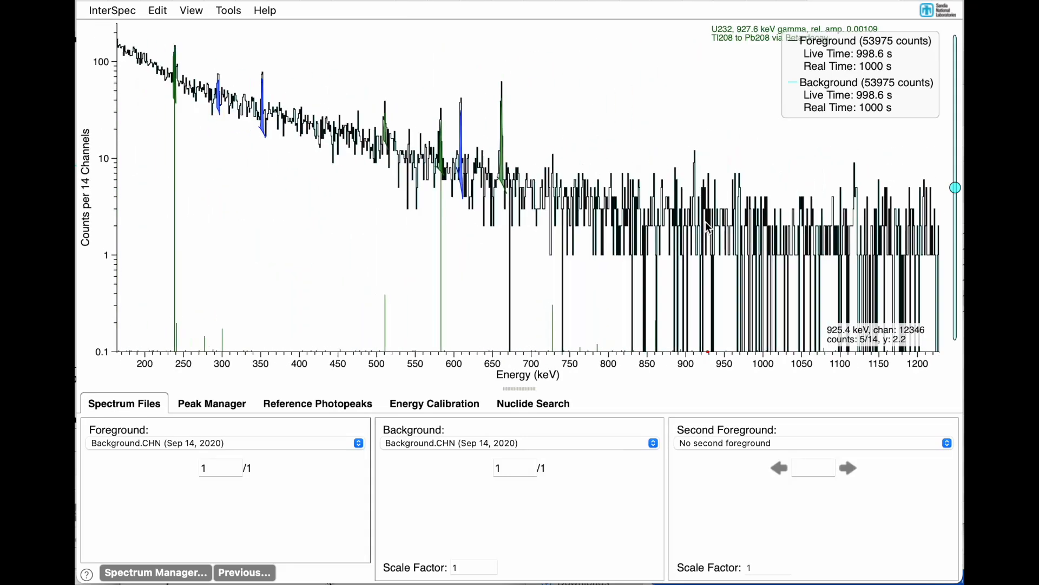
scroll(708, 228, "up", 8)
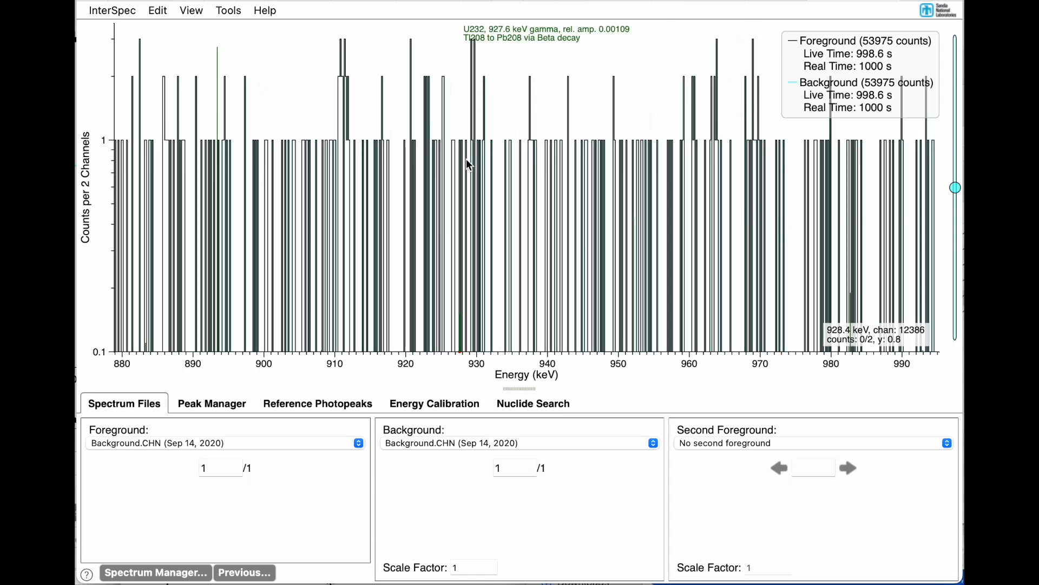
double_click(345, 177)
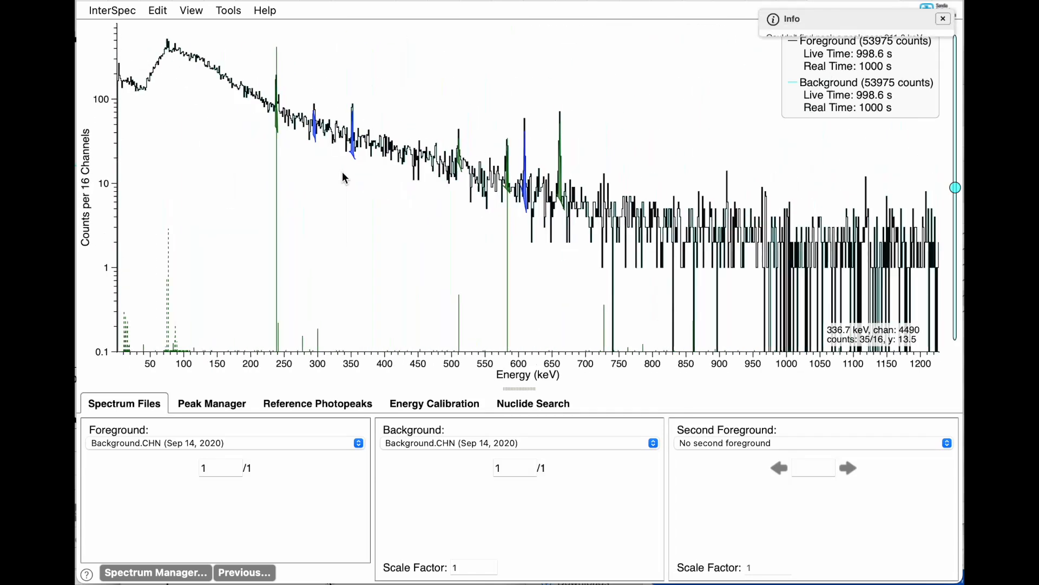
Step: Fit the background peak near 242 keV and combine its continuum with the 238 keV peak, extending the shared region to lower energy
scroll(556, 220, "up", 4)
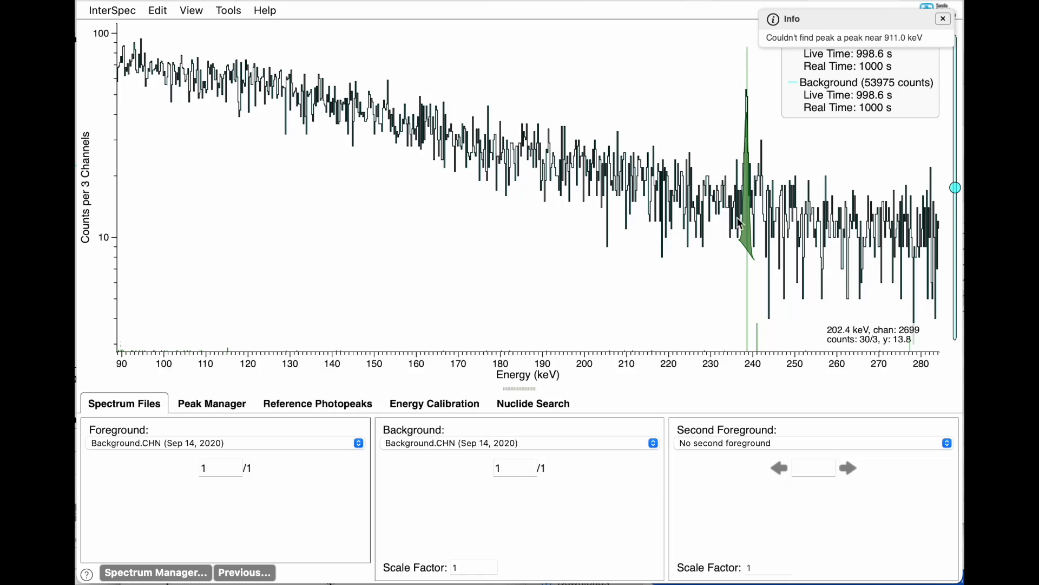
double_click(762, 235)
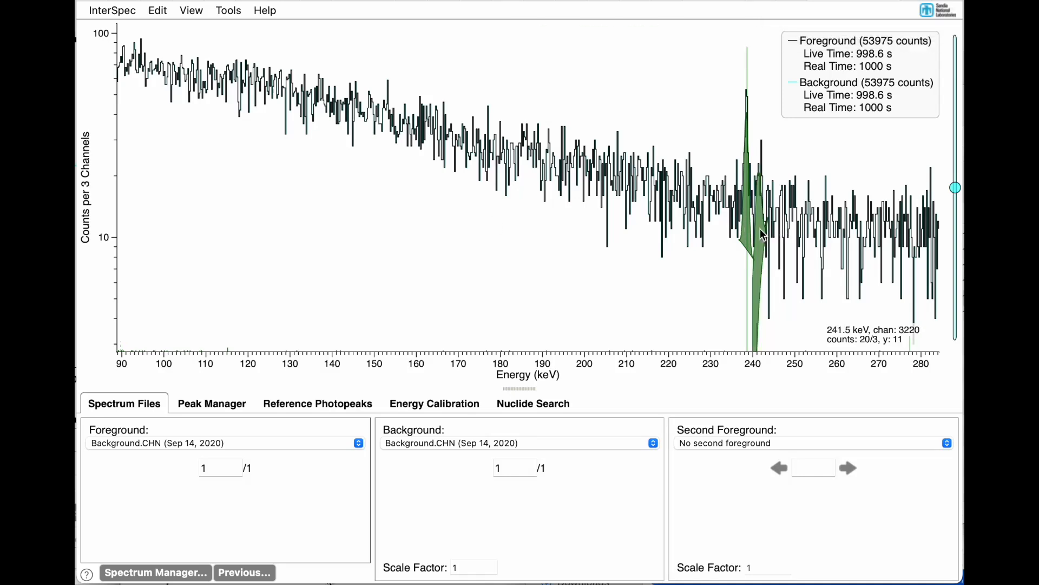
right_click(763, 235)
mouse_move(785, 284)
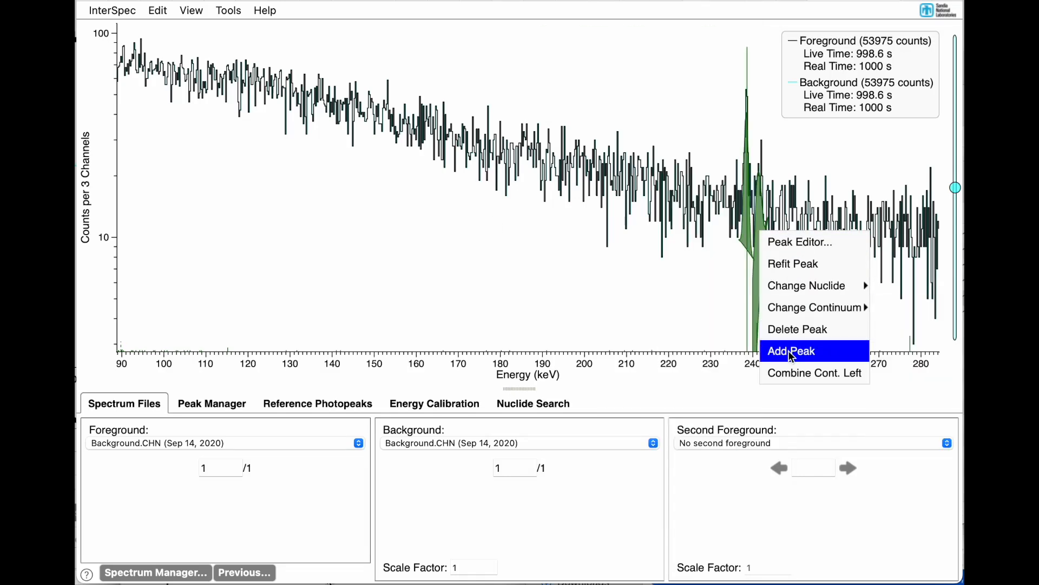
left_click(789, 373)
left_click_drag(740, 225, 726, 214)
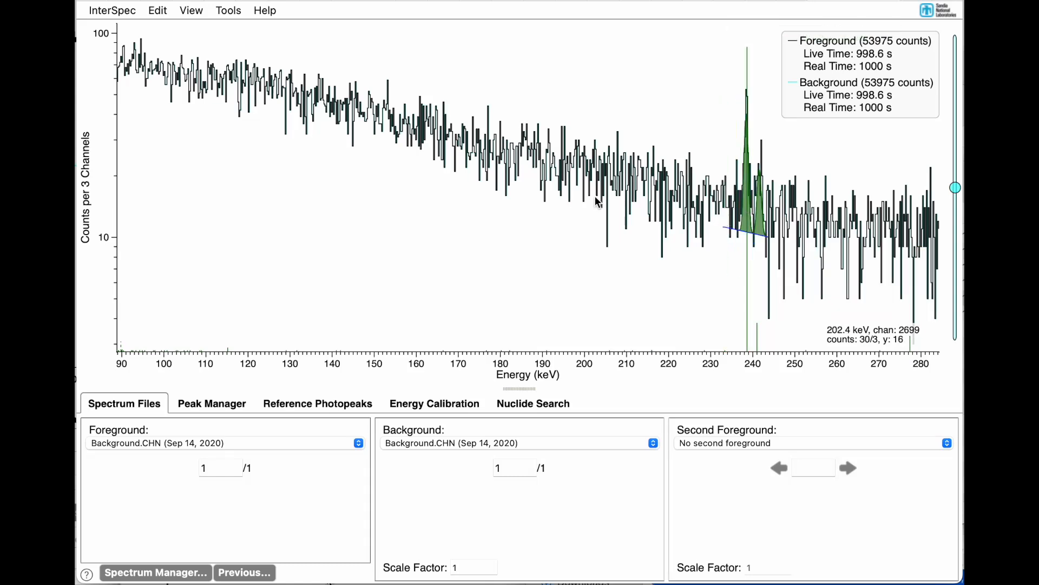
Step: Set Uranium Sample C.CHN as the foreground spectrum again
scroll(598, 202, "down", 3)
scroll(494, 225, "down", 5)
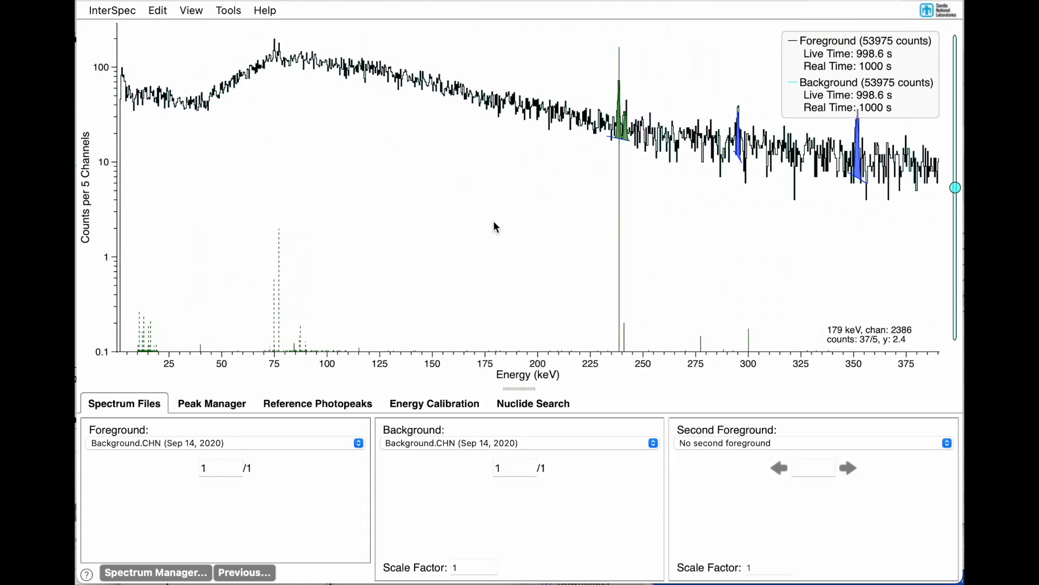
left_click(152, 443)
left_click(151, 429)
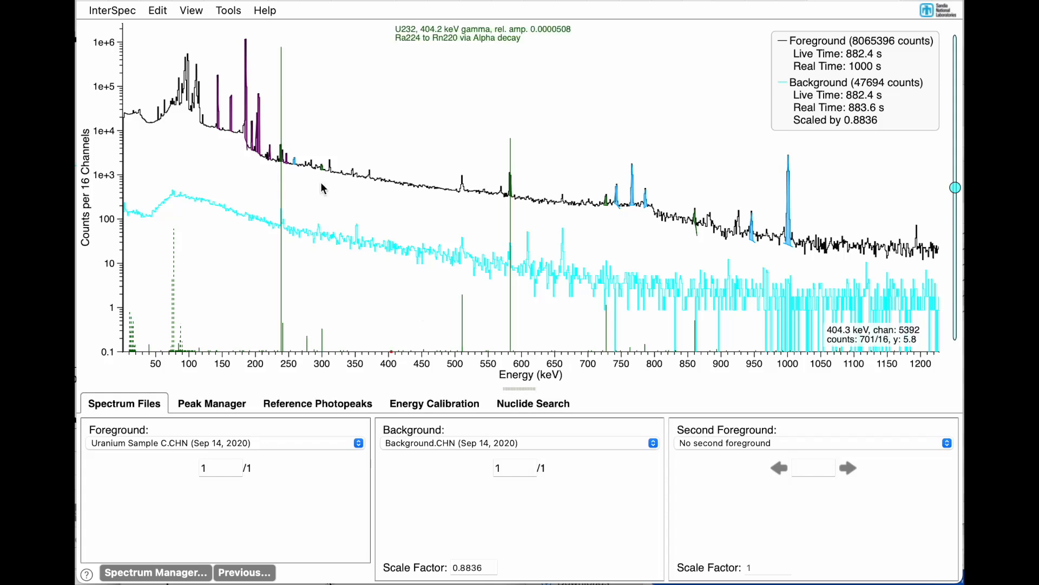
Step: Open the Isotopics from peaks tool, enable background subtraction and show the relative efficiency chart
left_click(233, 9)
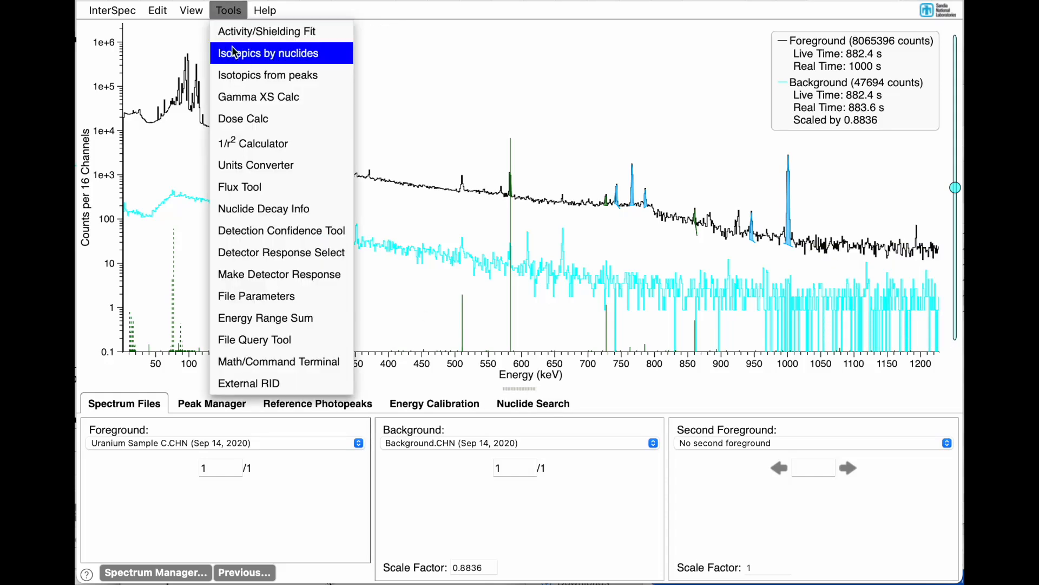
left_click(259, 80)
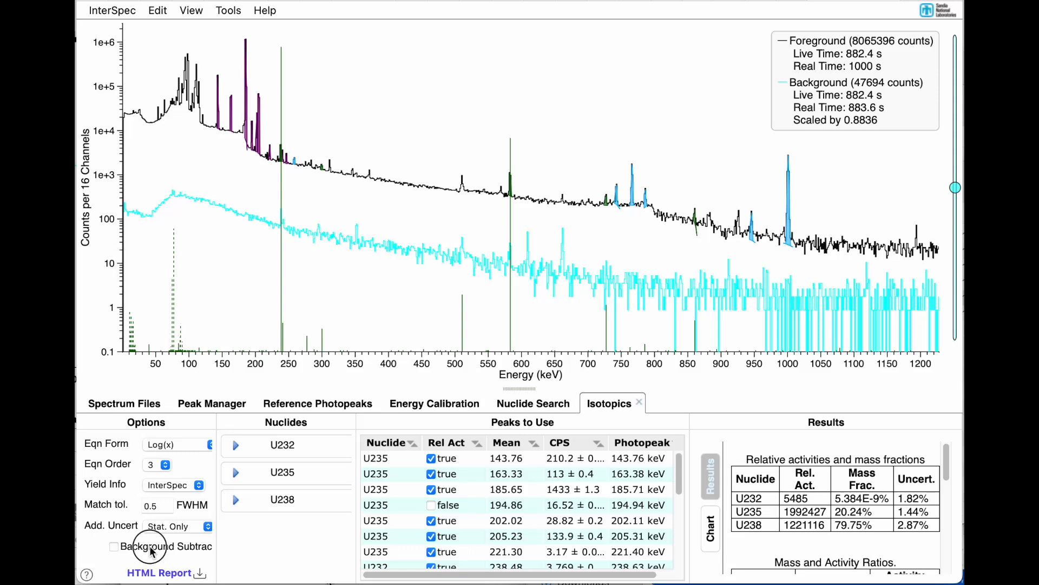
left_click(152, 551)
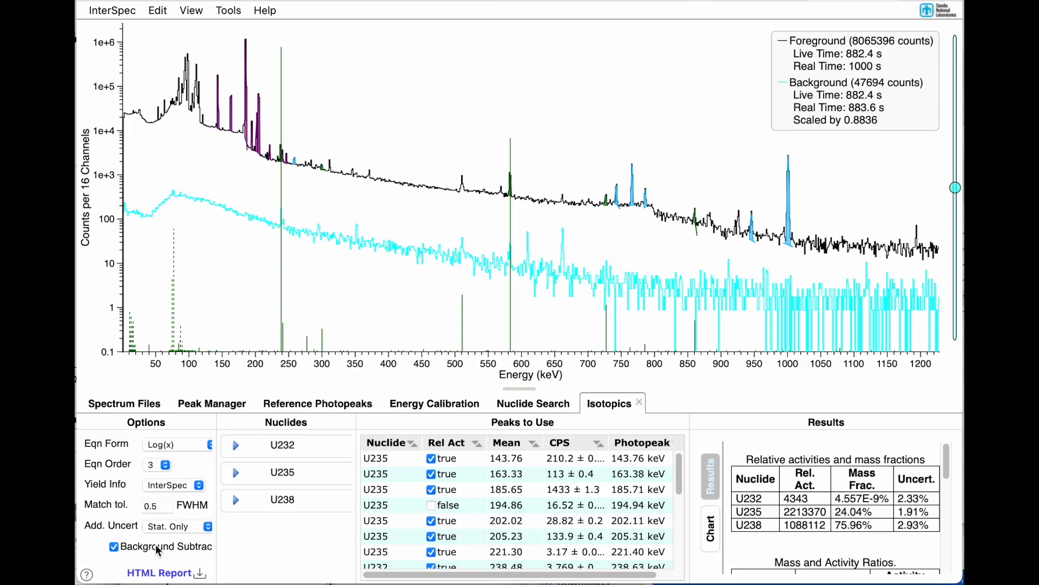
left_click(711, 525)
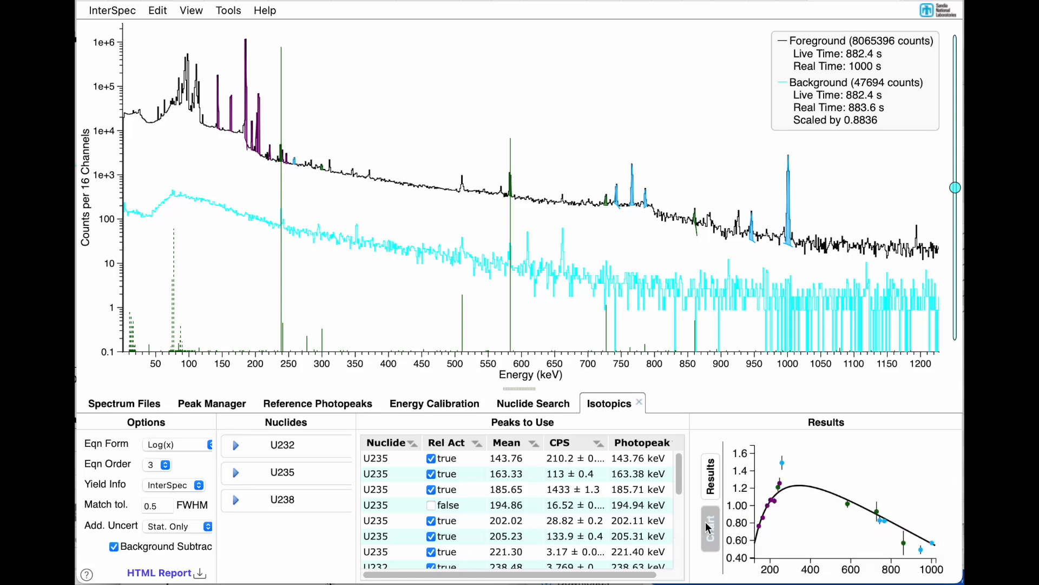
Step: Configure the relative efficiency fit with equation order 4, Log(x)Log(y) form and 10% additional uncertainty
left_click(163, 473)
left_click(156, 484)
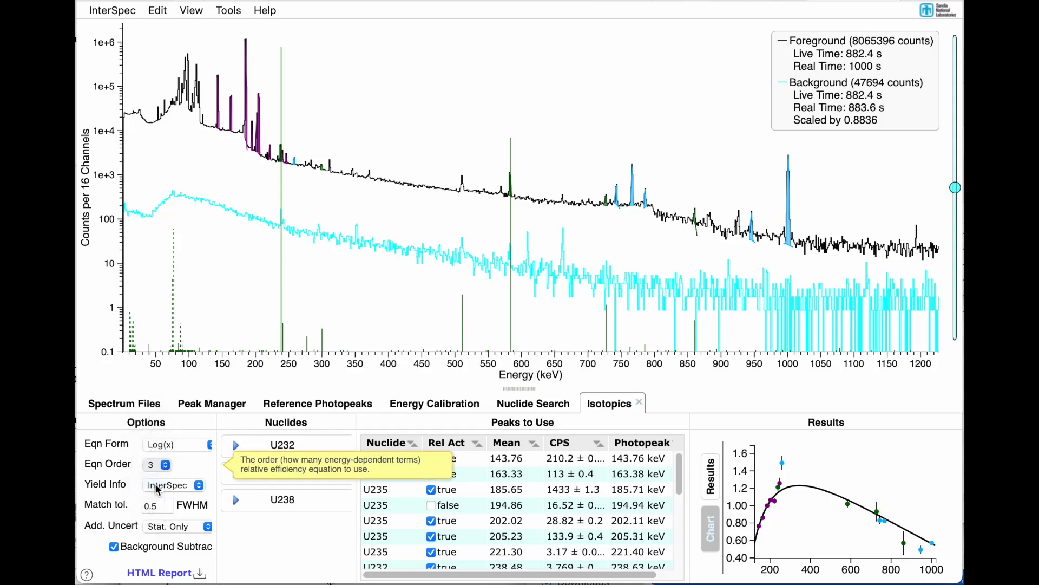
left_click(188, 444)
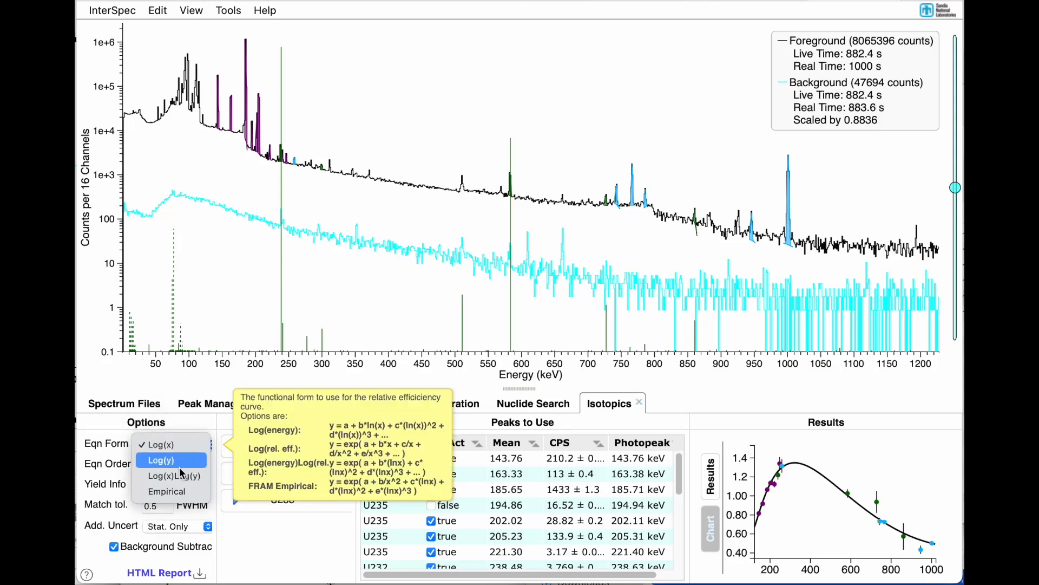
left_click(179, 461)
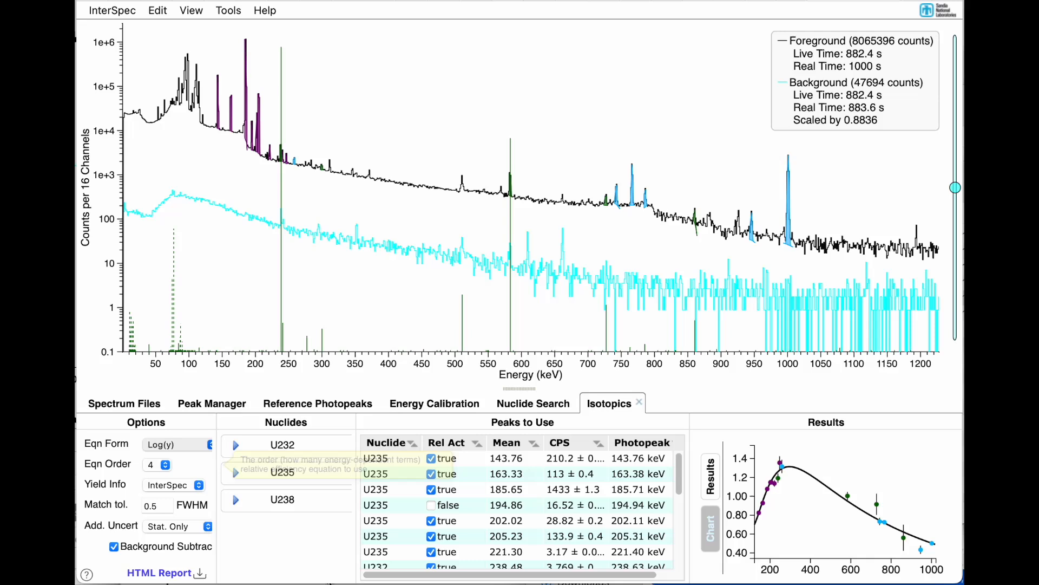
left_click(175, 443)
left_click(173, 461)
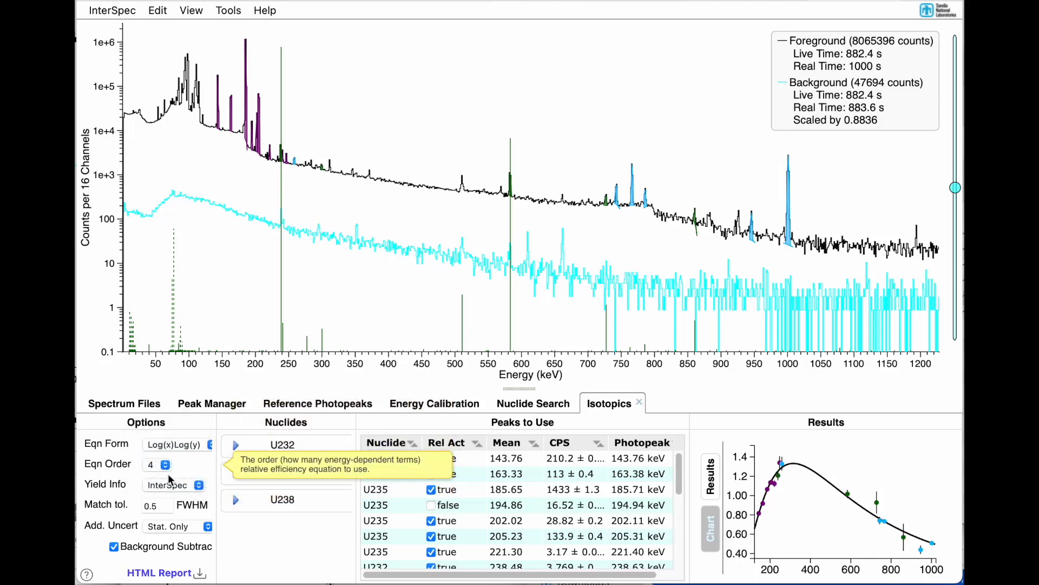
left_click(163, 527)
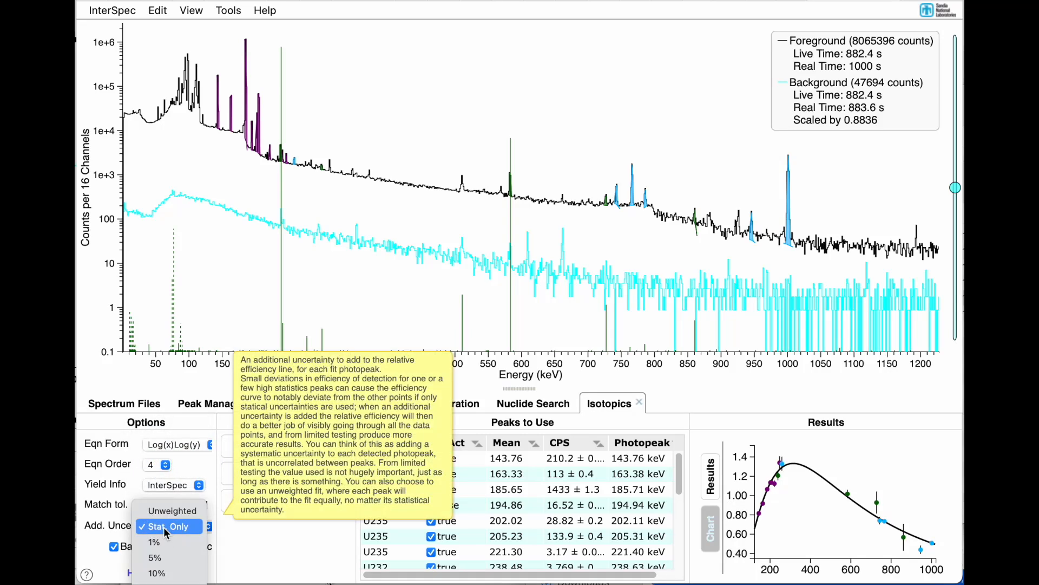
left_click(161, 574)
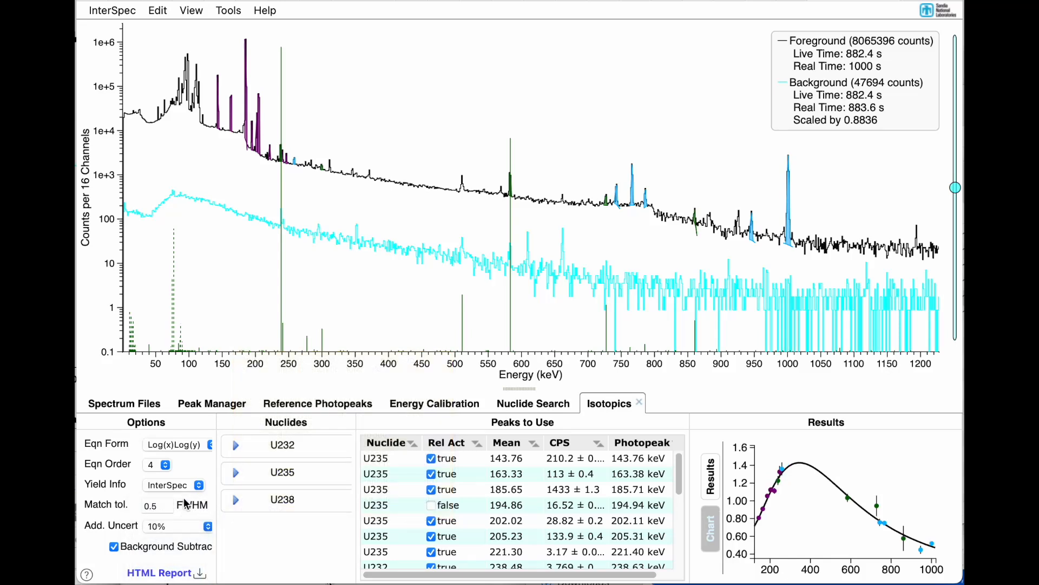
Step: Temporarily include the excluded 300.09, 240.88 and 786.25 keV peaks one at a time to check their effect on the fit
scroll(628, 551, "down", 6)
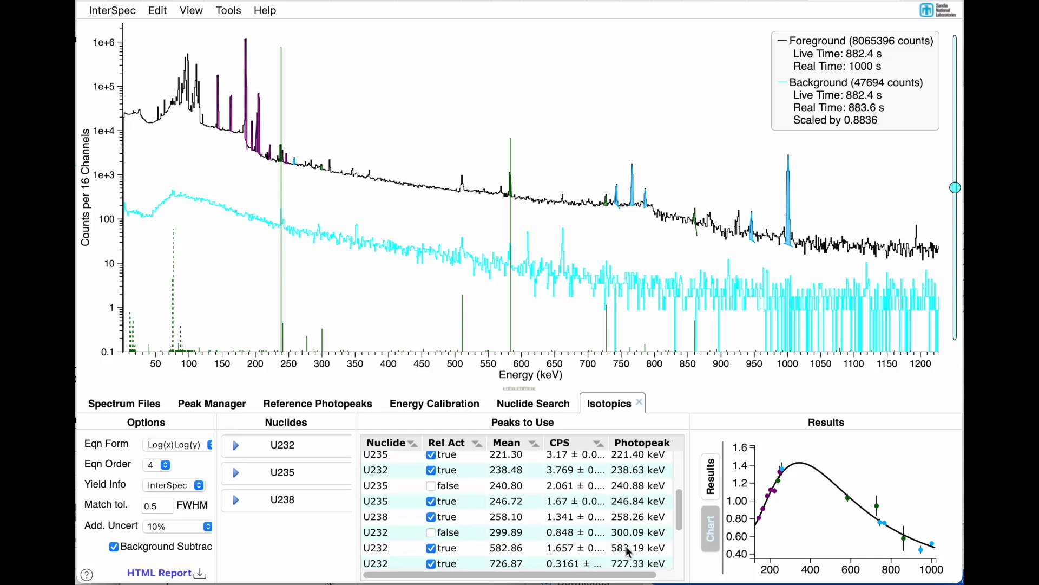
left_click(434, 465)
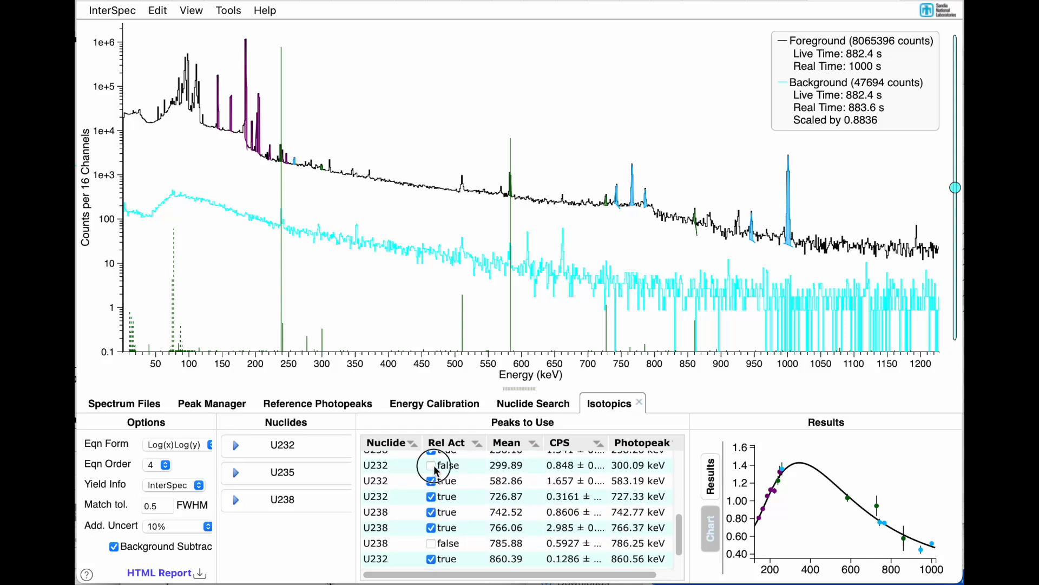
left_click(433, 466)
scroll(435, 470, "up", 3)
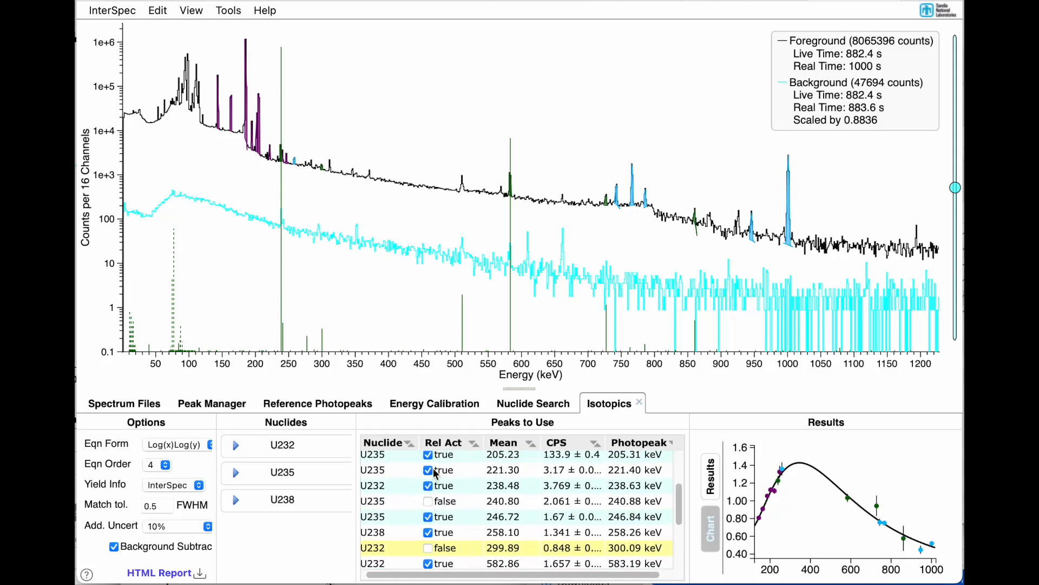
left_click(430, 501)
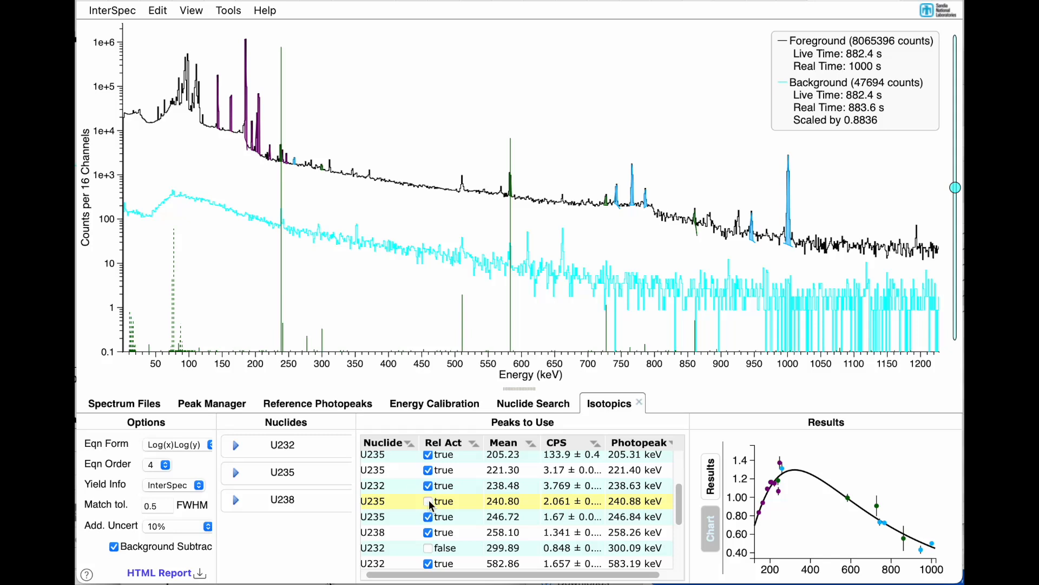
left_click(431, 501)
scroll(431, 509, "down", 5)
left_click(430, 513)
left_click(430, 514)
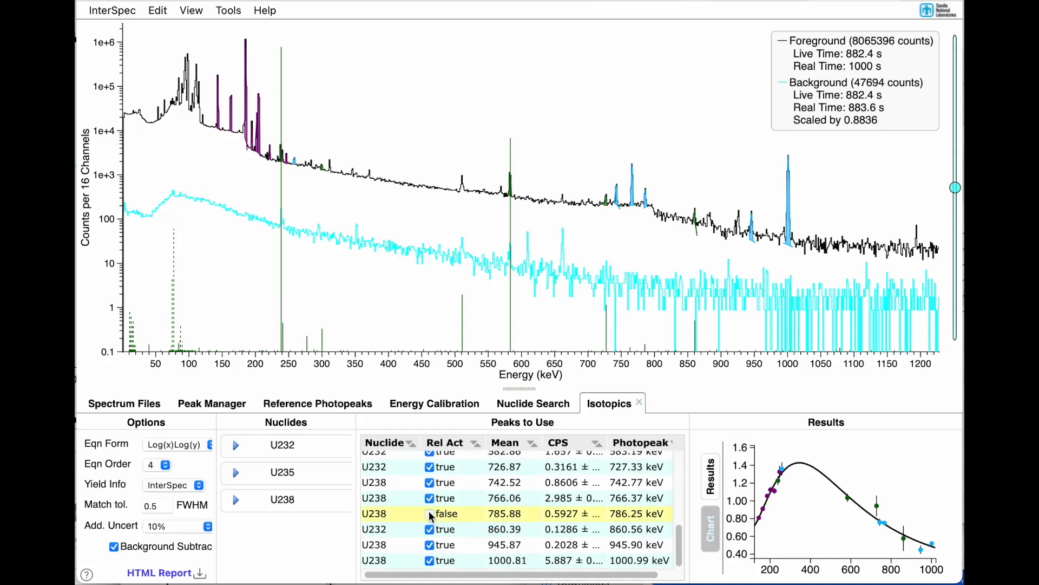
Step: Expand and collapse the U238, U235 and U232 nuclide entries in turn to inspect their age and decay details
scroll(432, 516, "up", 10)
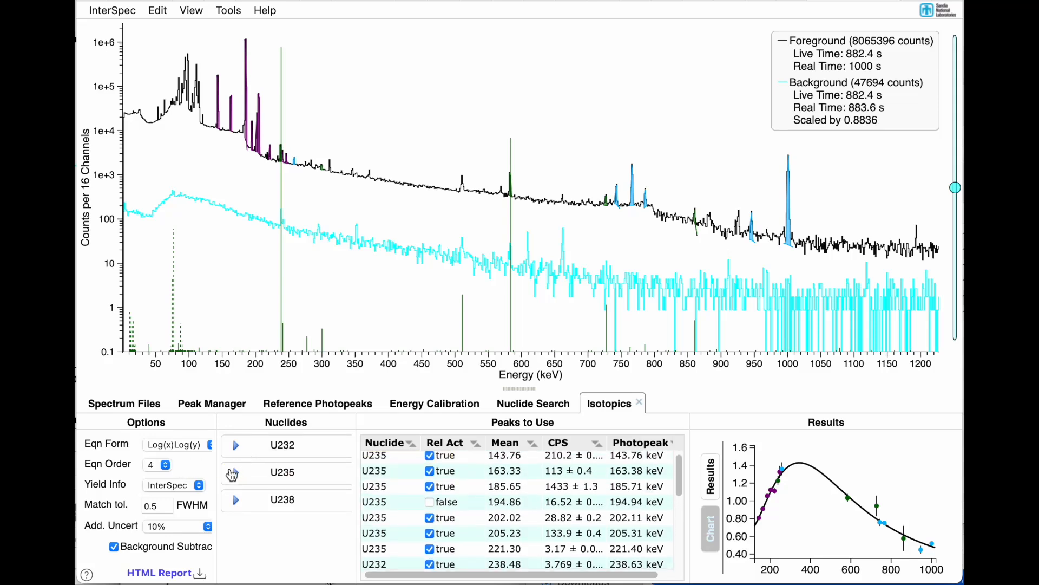
left_click(234, 502)
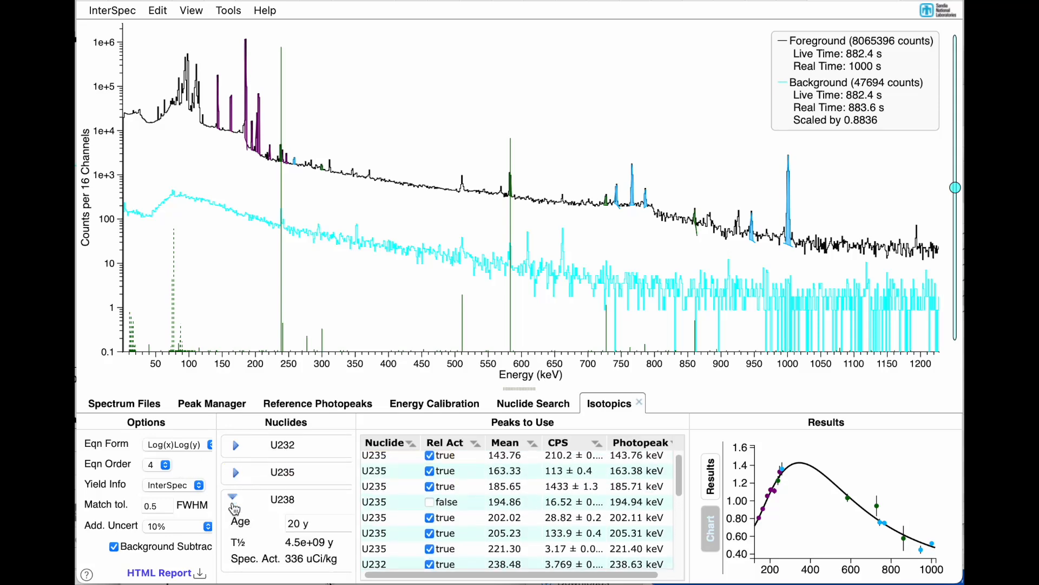
left_click(234, 505)
left_click(234, 473)
left_click(234, 473)
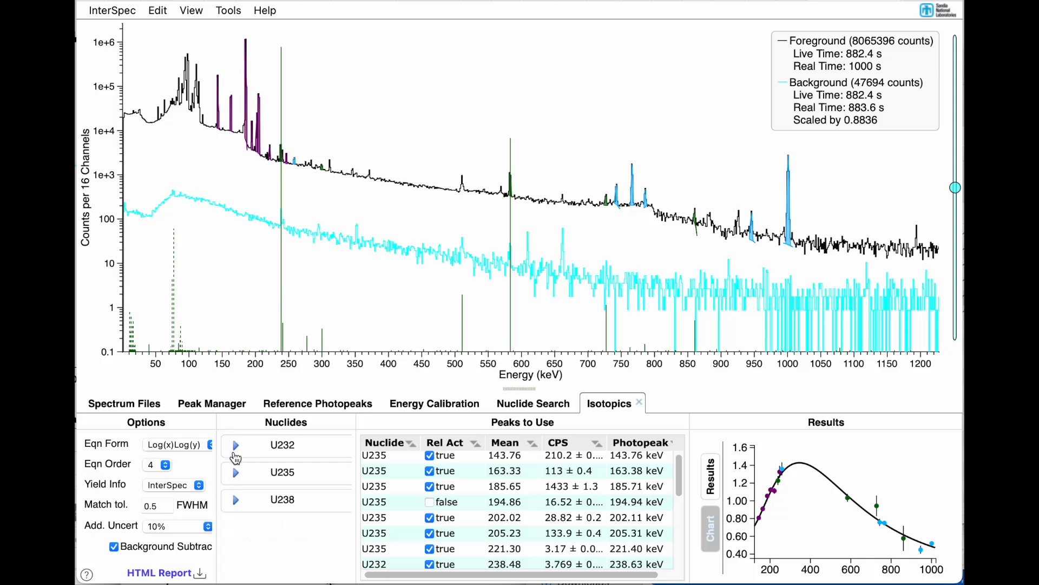
left_click(235, 450)
left_click(235, 451)
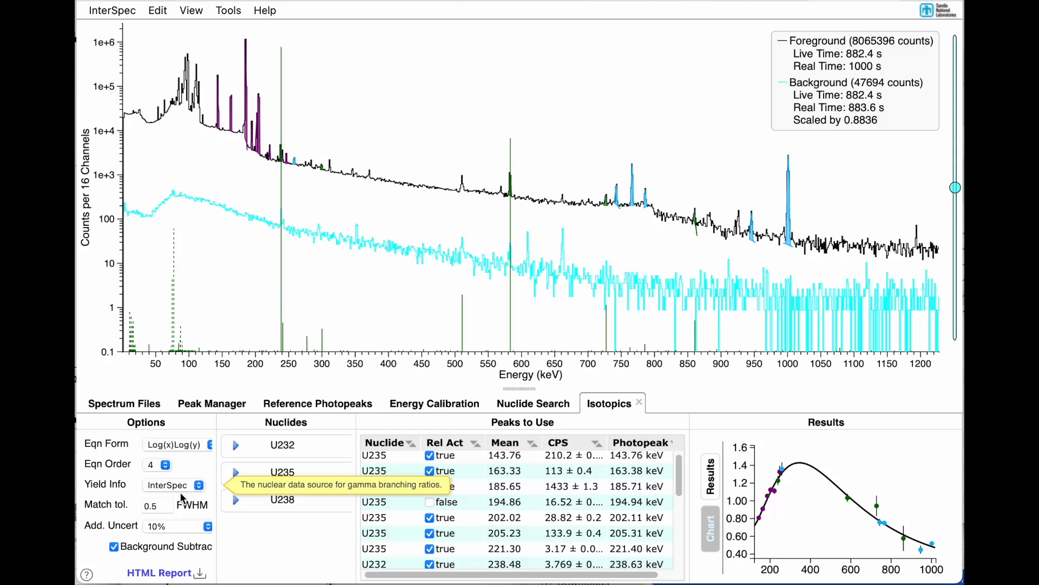
Step: Try the Log(y) and Log(x) equation forms on the relative efficiency fit and restore Log(x)Log(y)
left_click(179, 449)
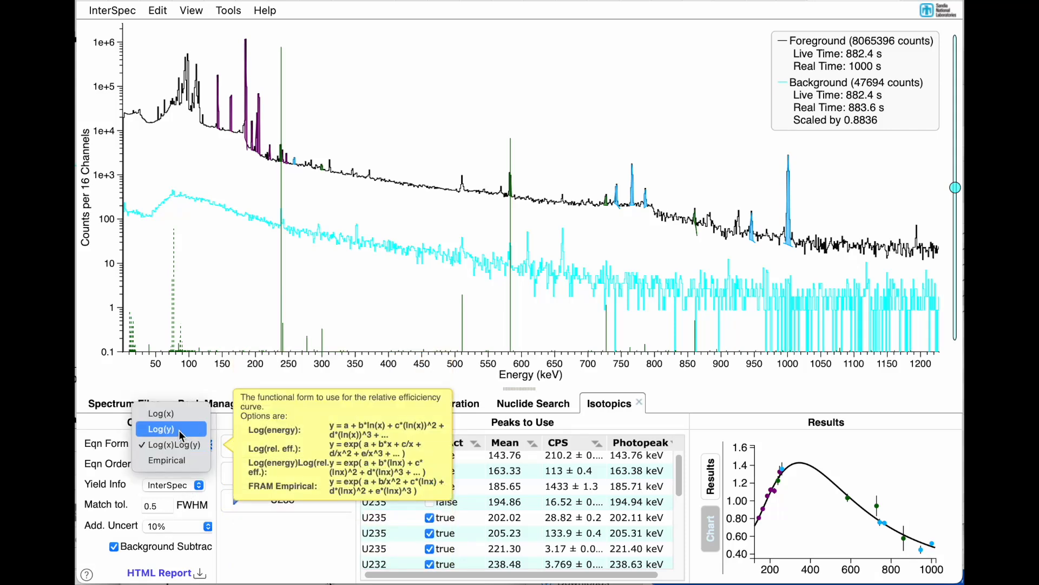
left_click(179, 430)
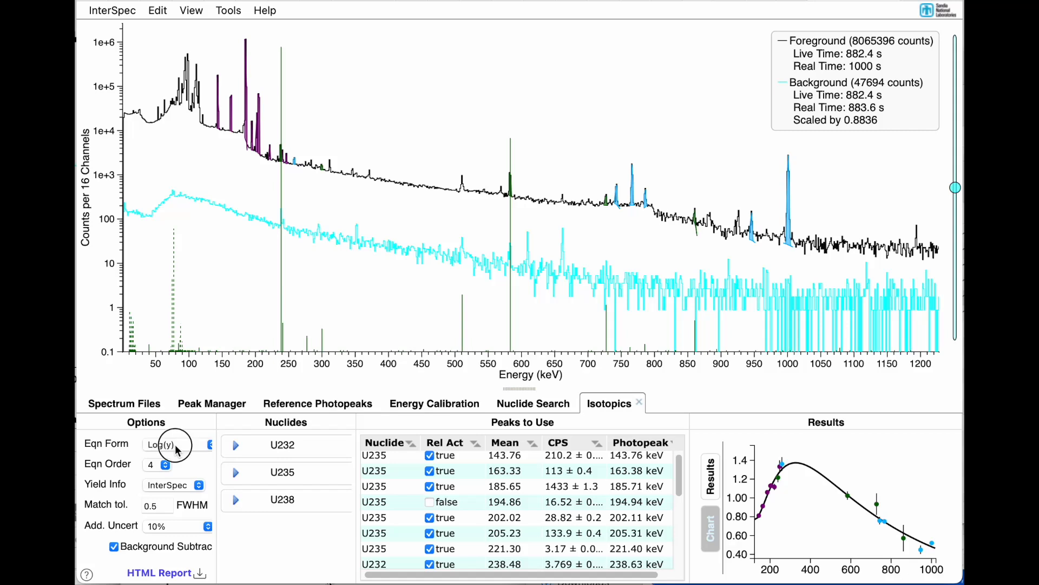
left_click(174, 443)
left_click(175, 427)
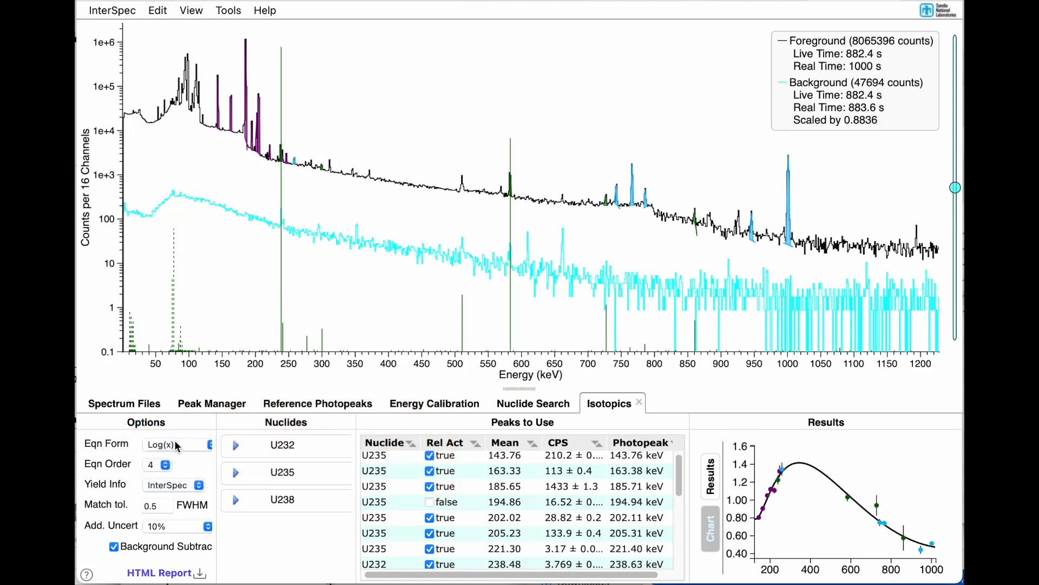
left_click(174, 442)
left_click(173, 470)
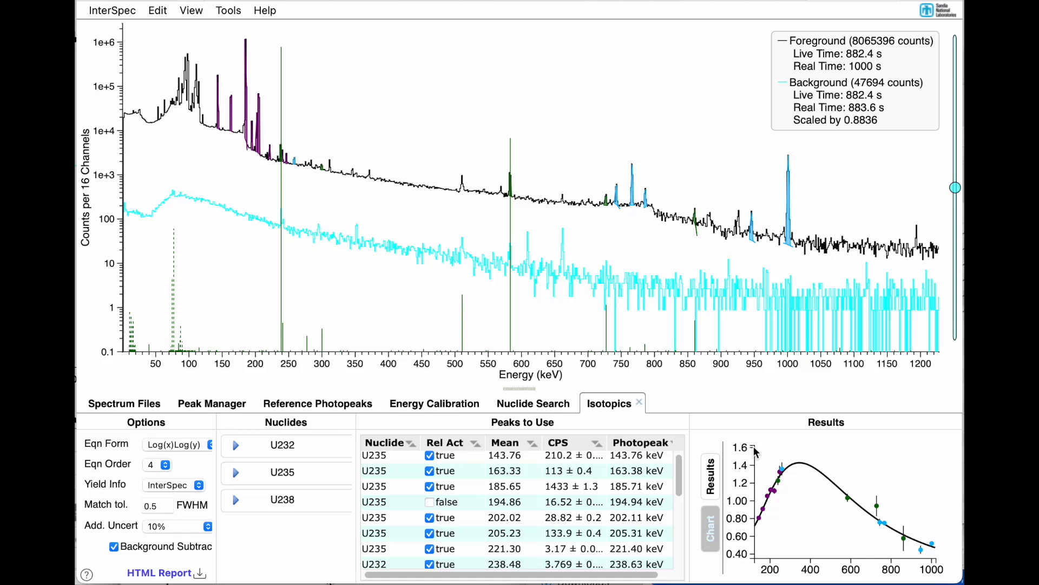
Step: Show the text results of the isotopics fit and review the relative activities and mass fractions table
left_click(710, 475)
scroll(778, 513, "down", 2)
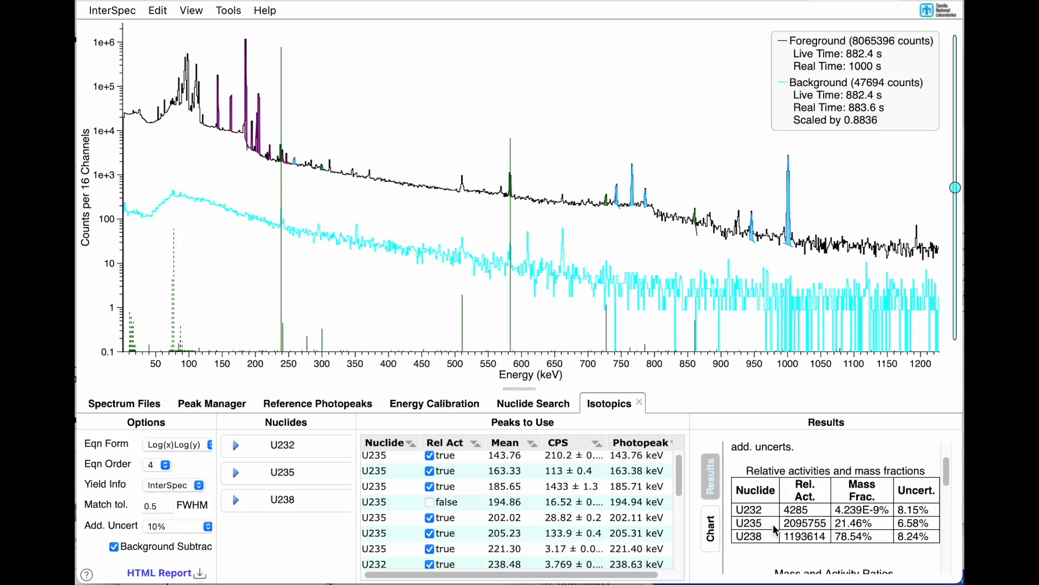
scroll(775, 530, "down", 1)
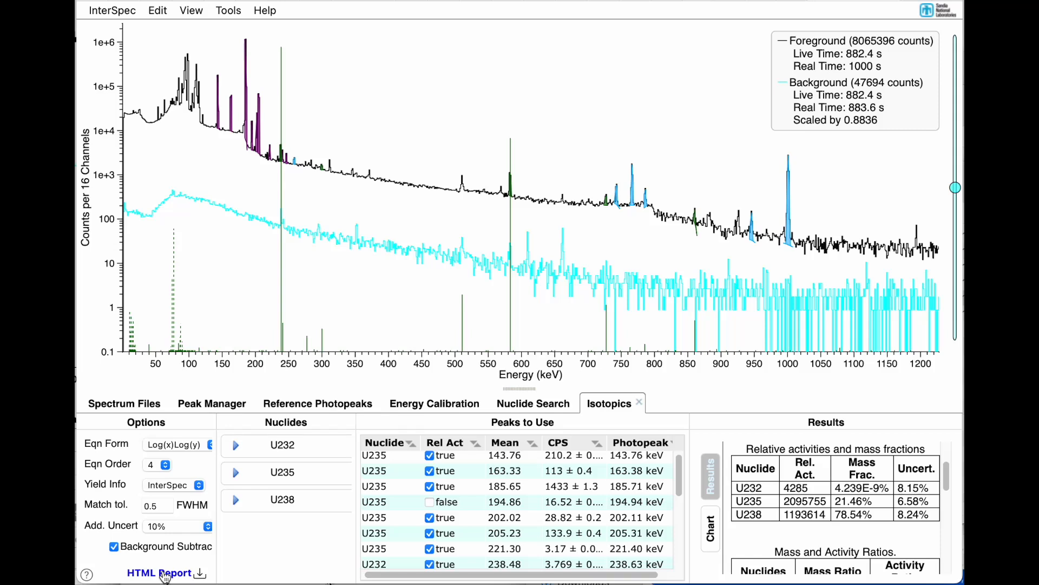
Step: Generate the HTML report of the isotopics fit and inspect its result tables, spectrum and relative efficiency chart data points
left_click(165, 574)
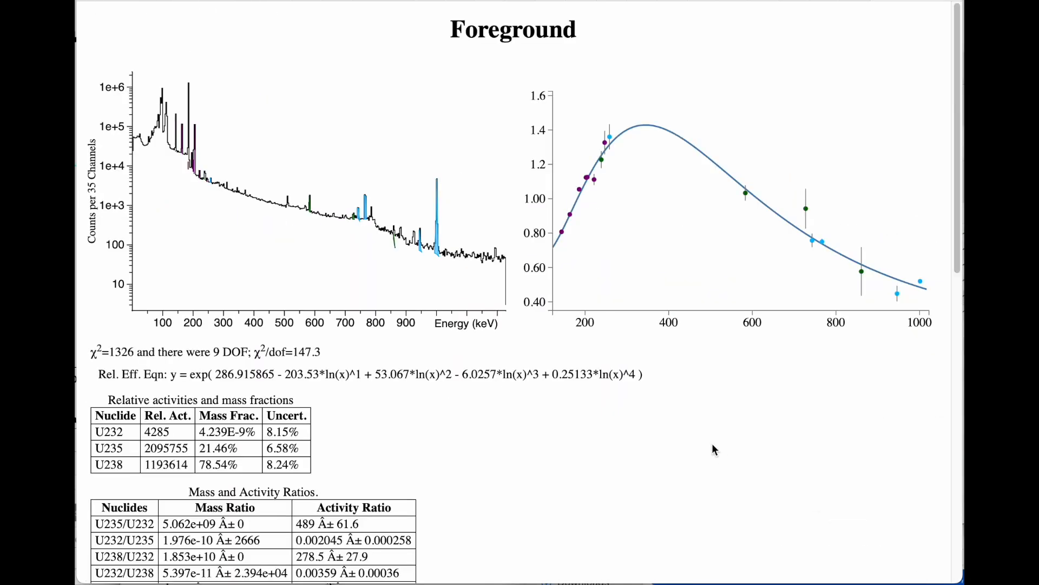
scroll(712, 444, "down", 10)
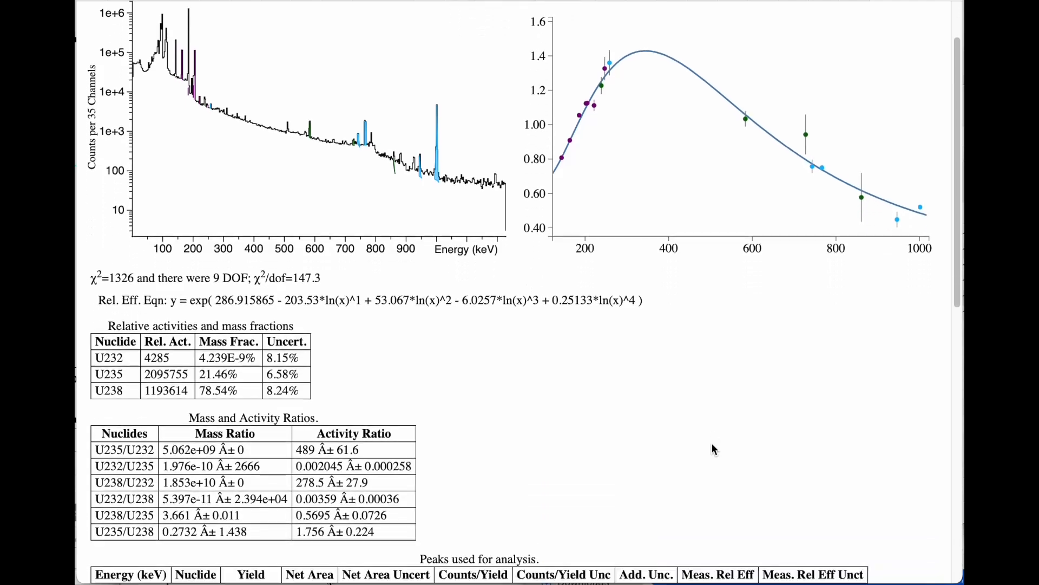
scroll(712, 445, "down", 6)
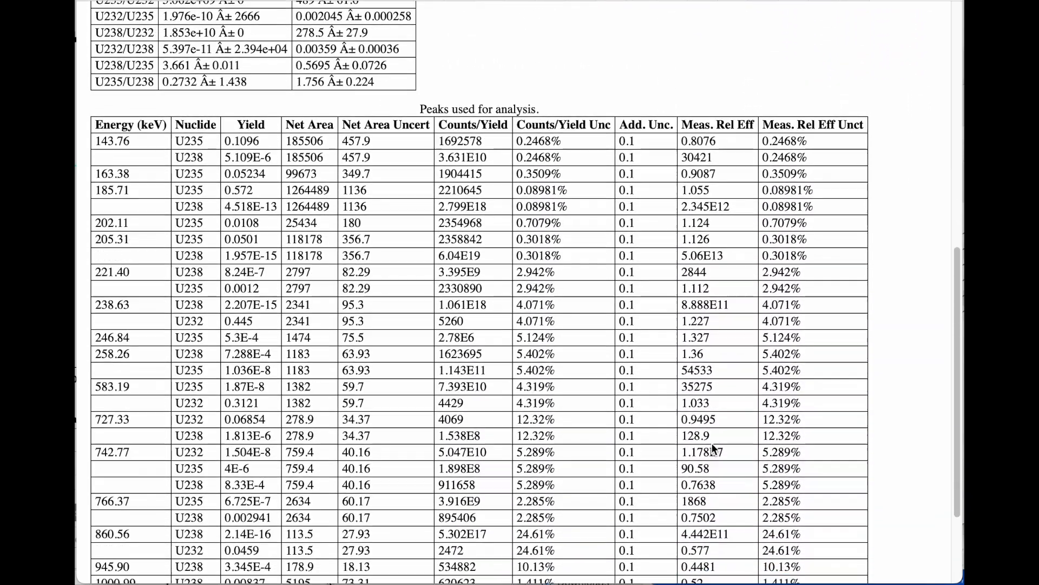
scroll(713, 446, "up", 15)
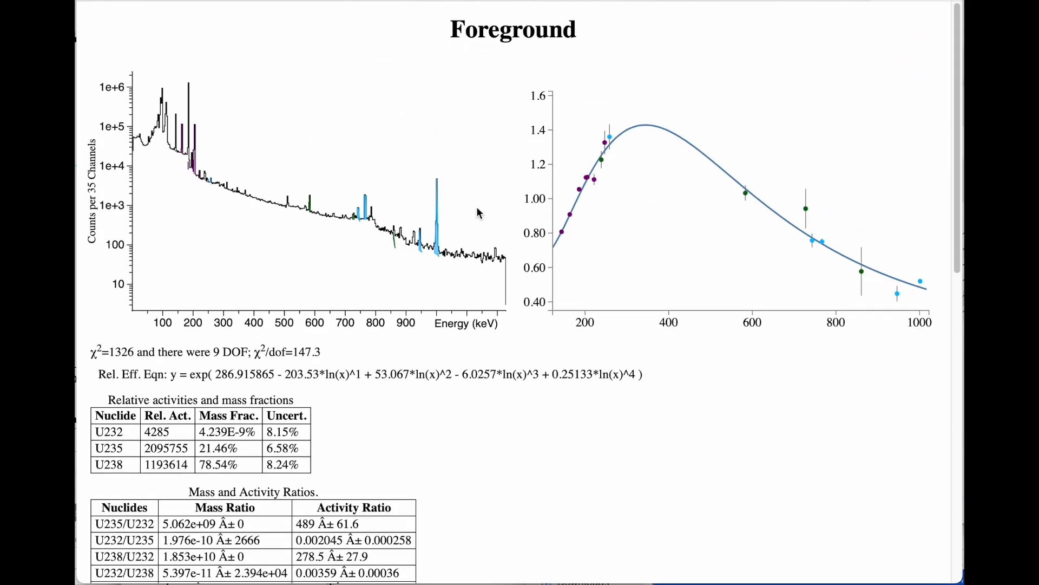
left_click_drag(305, 225, 364, 220)
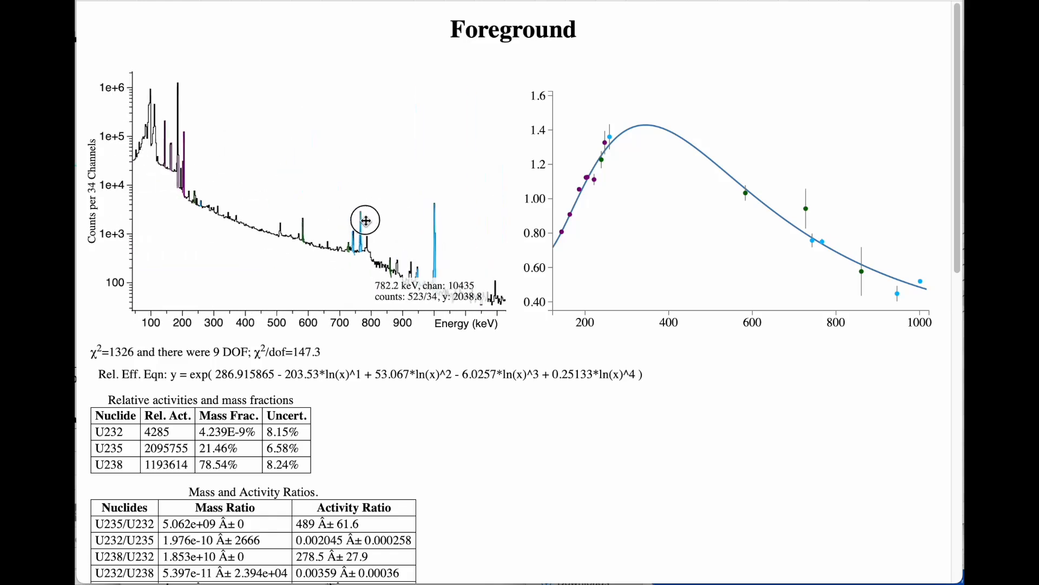
mouse_move(605, 169)
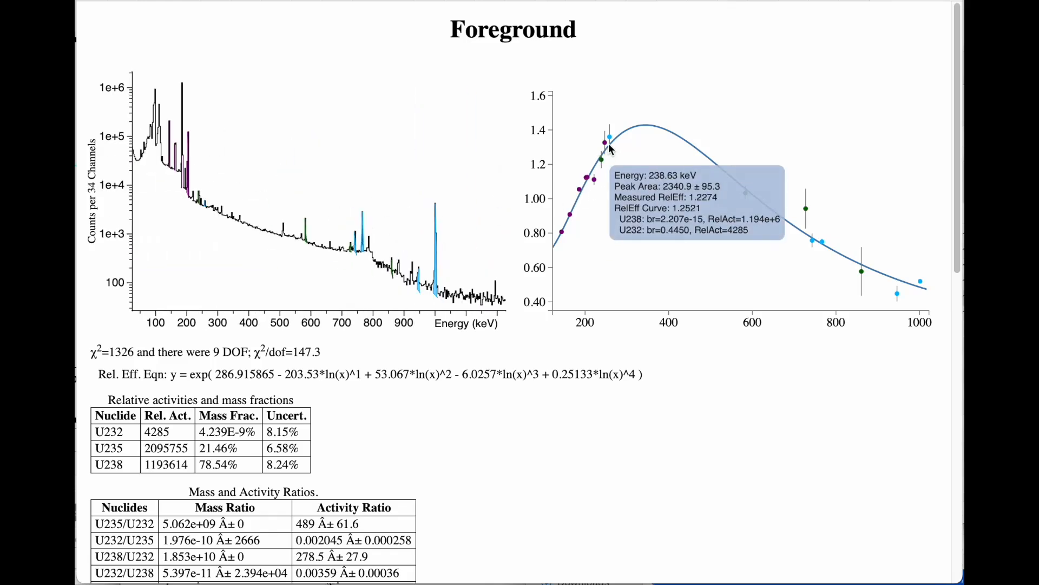